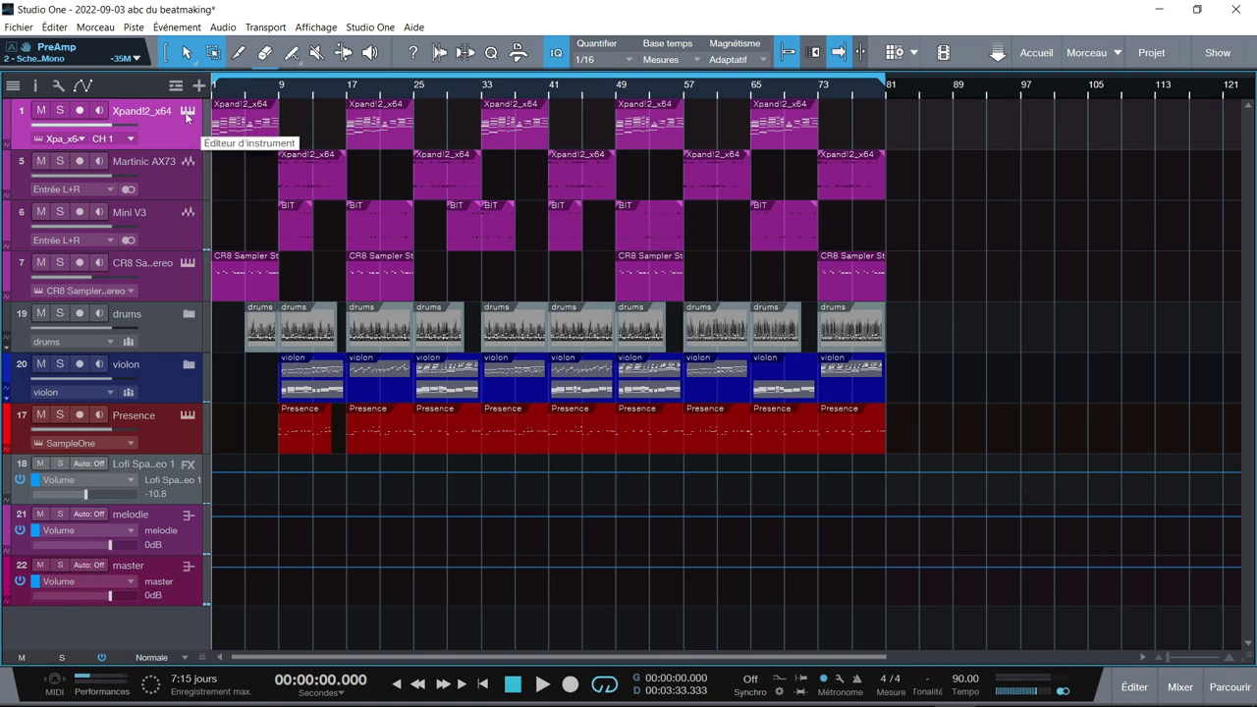
# - Review the project's loaded virtual instruments, from Impact XT and Presence through SampleOne, Mini V3, Martinic AX73 and CR8 Sampler
pyautogui.click(187, 112)
pyautogui.click(280, 49)
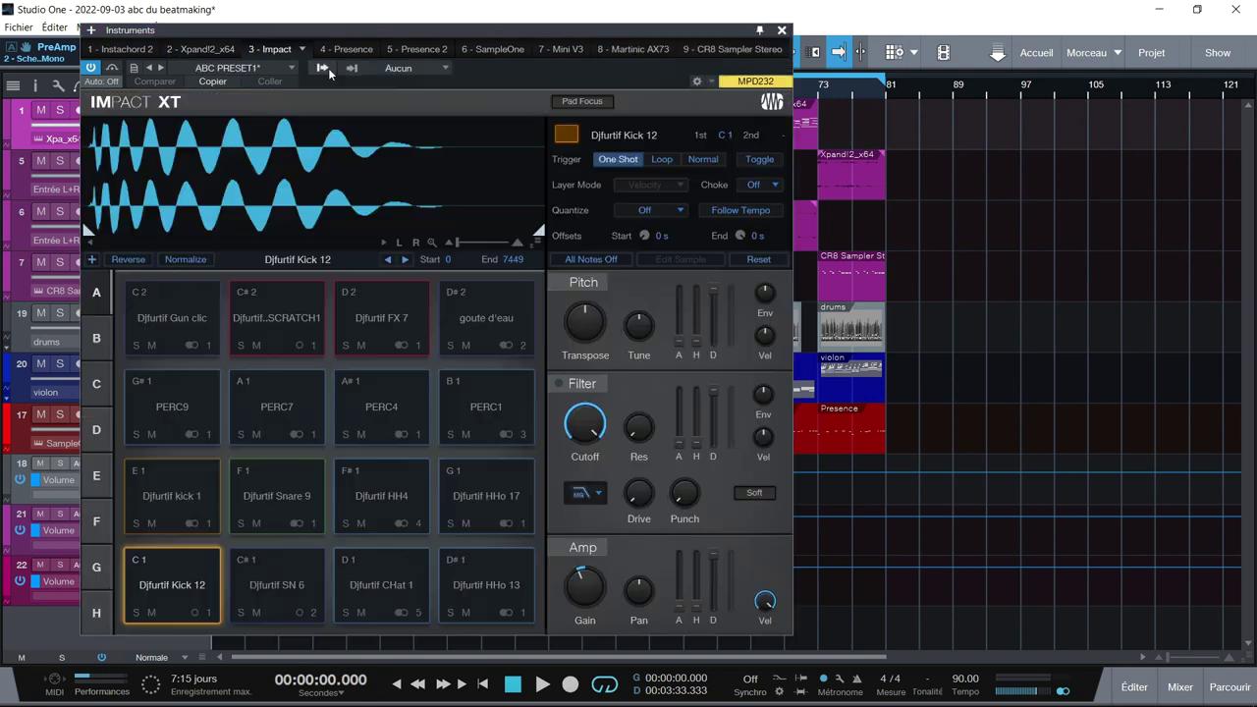
pyautogui.click(345, 48)
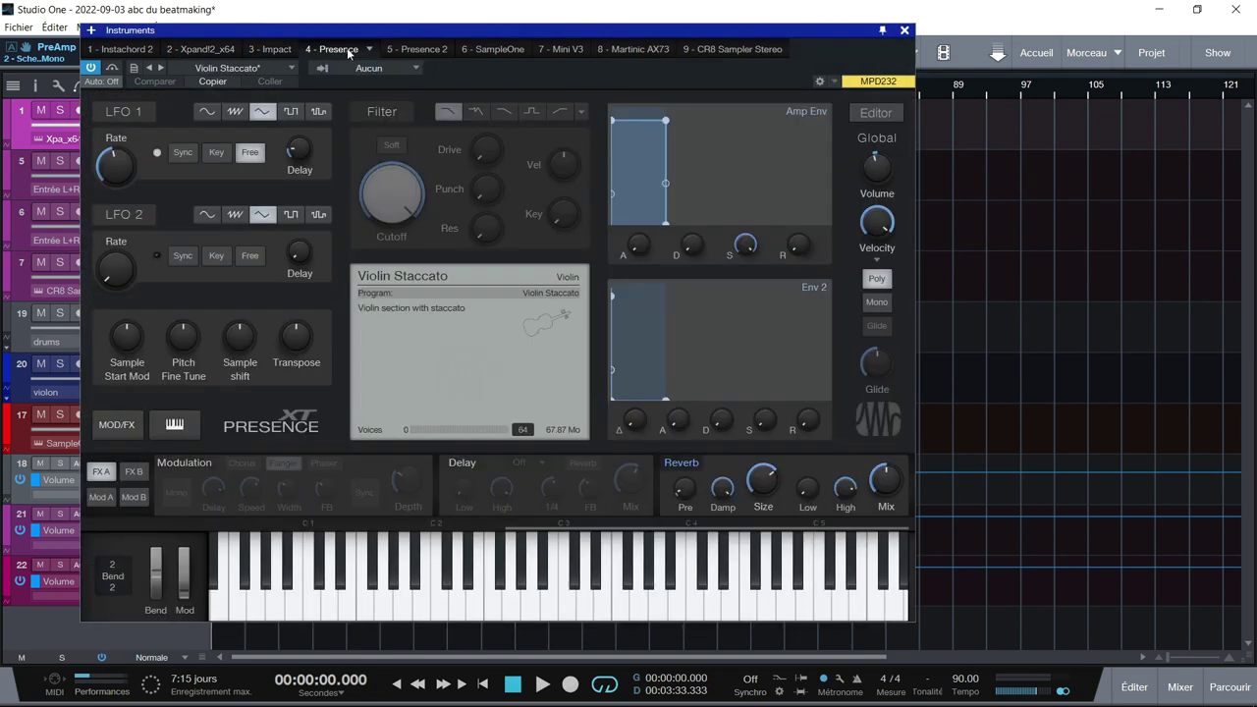
pyautogui.click(412, 48)
pyautogui.click(478, 49)
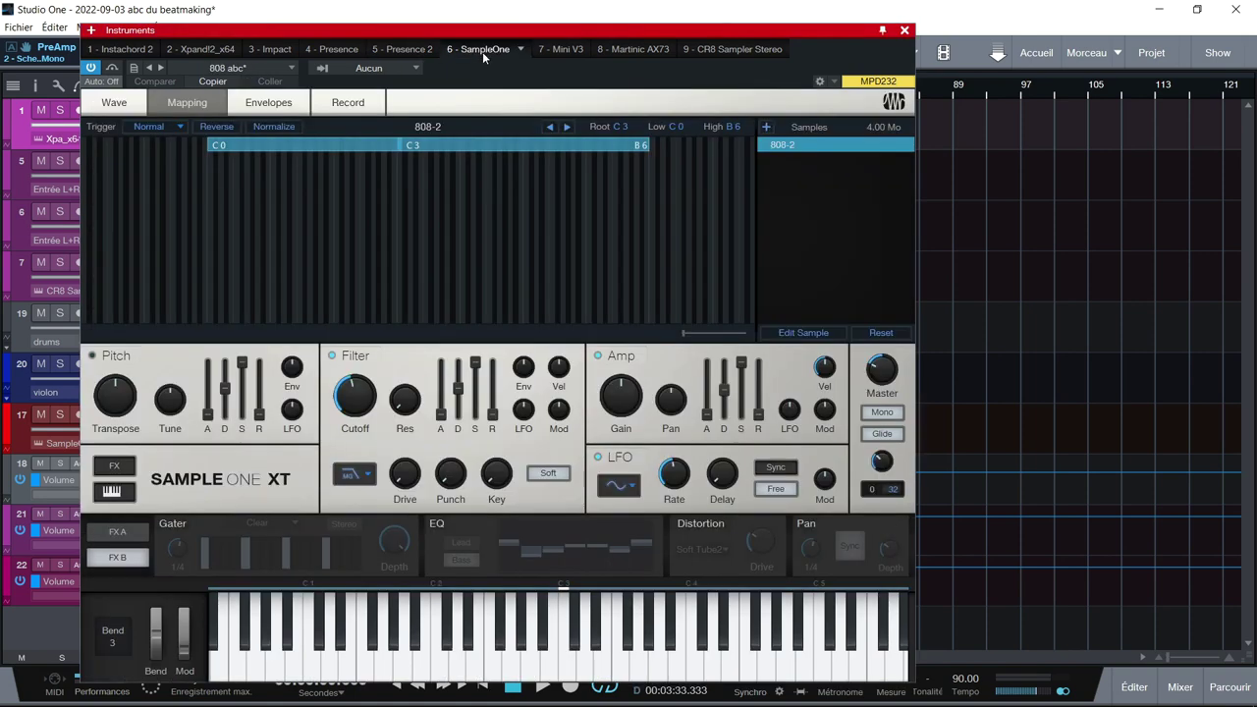
pyautogui.click(546, 49)
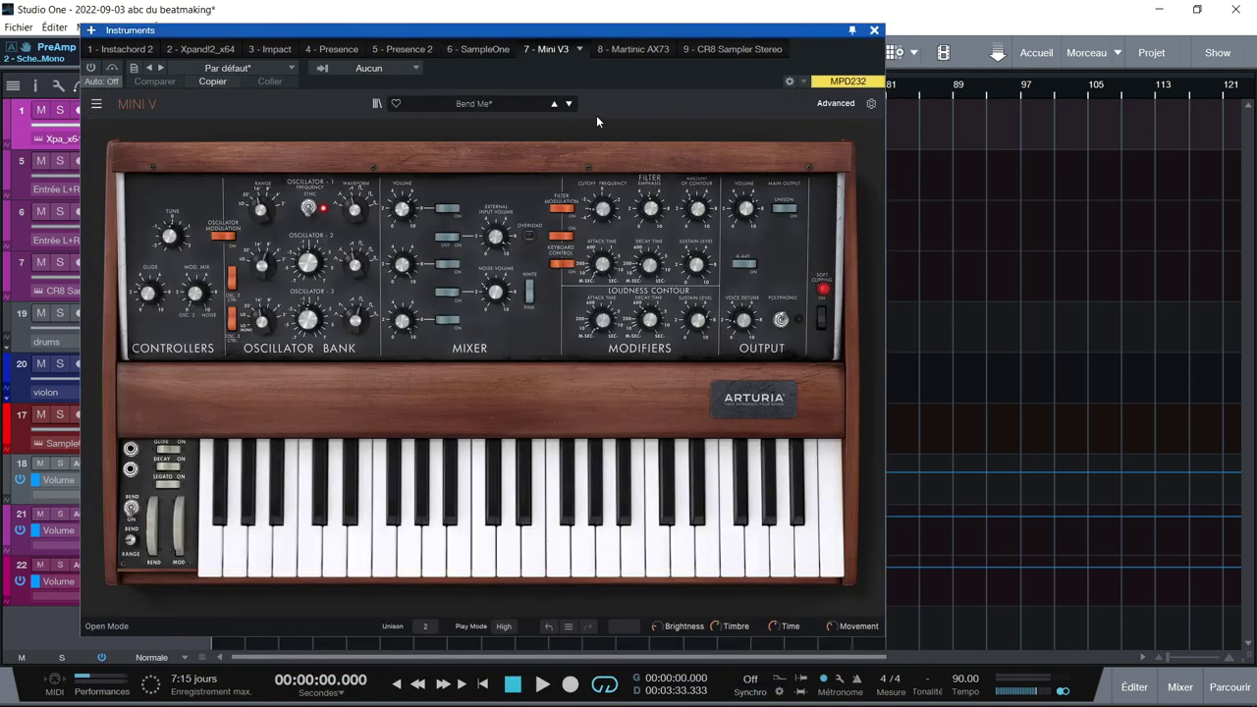
pyautogui.click(633, 47)
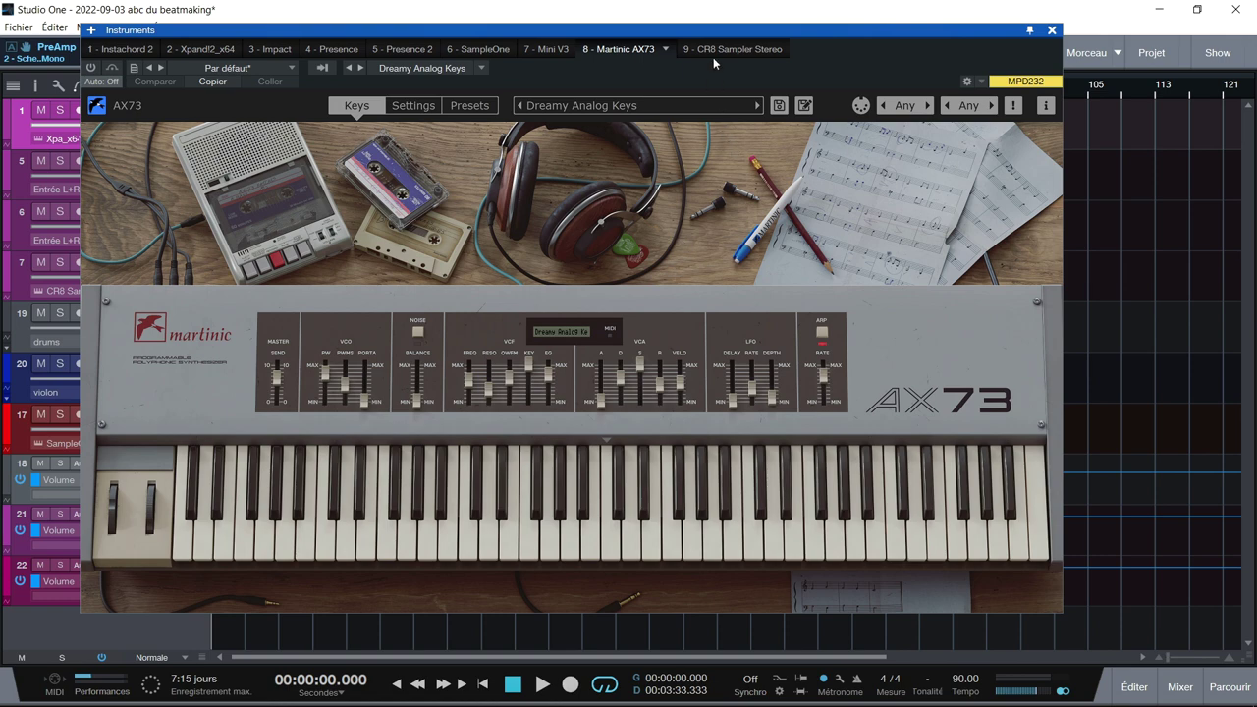
pyautogui.click(736, 48)
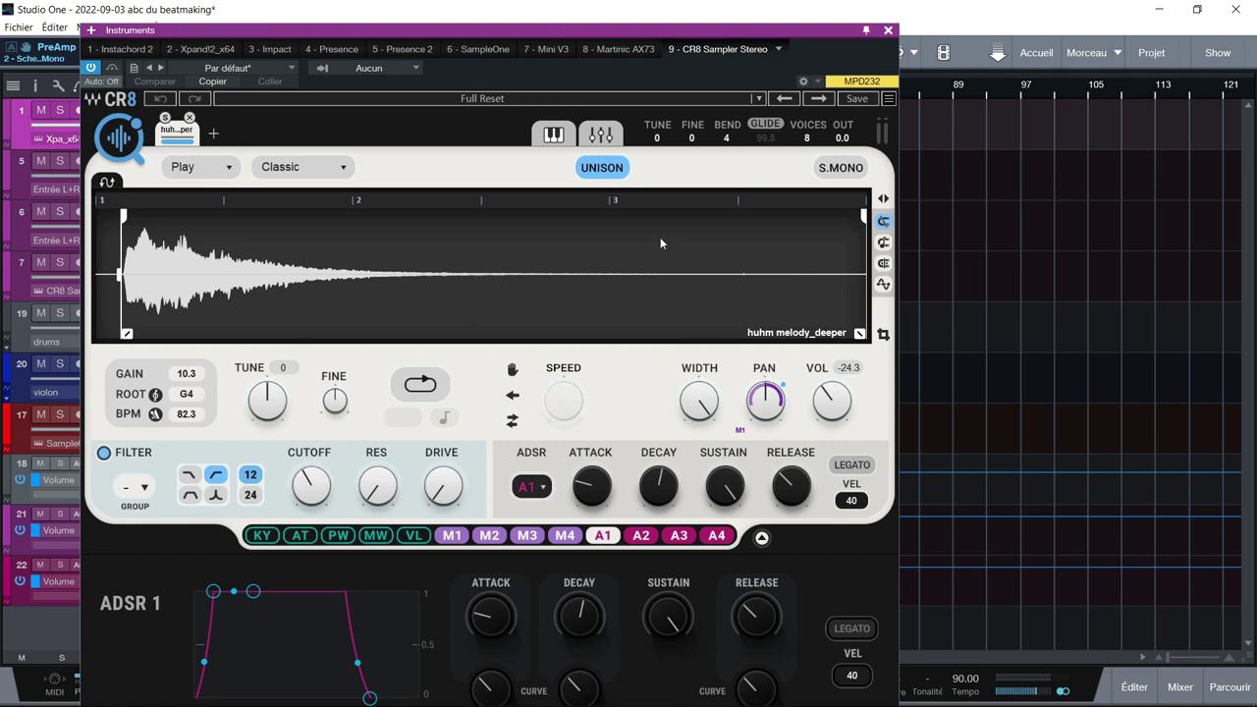
pyautogui.click(888, 32)
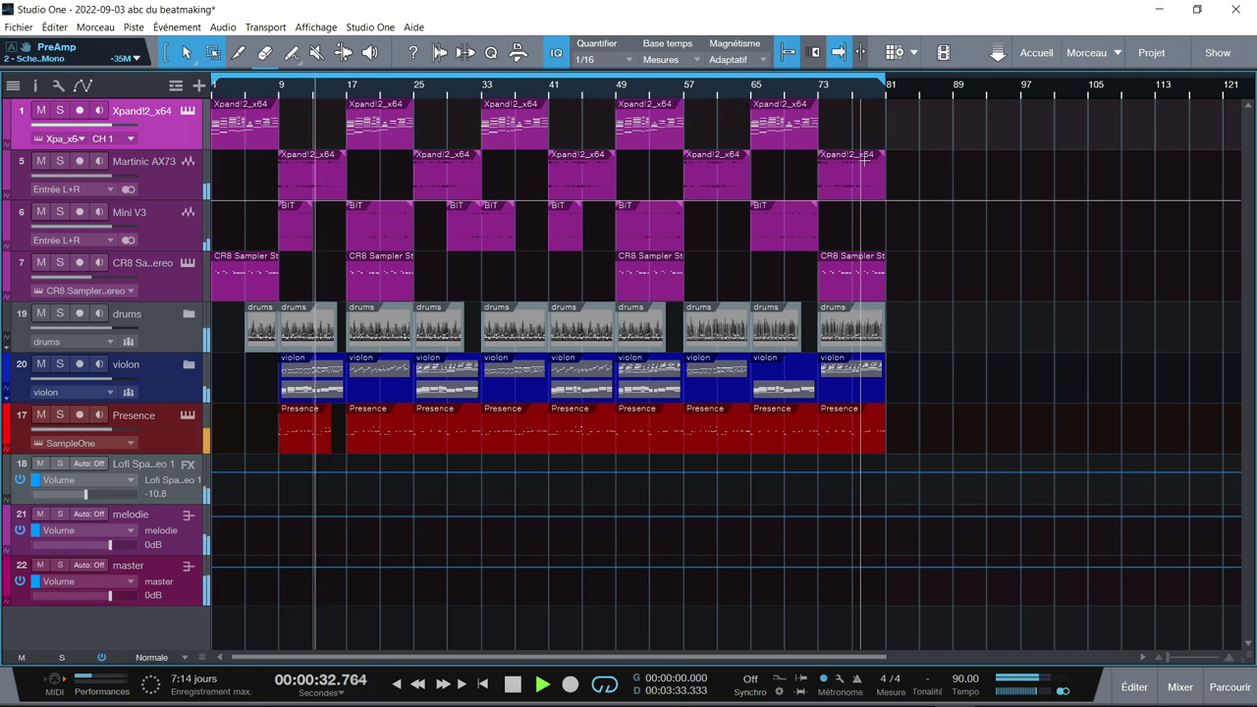
# - Show the mixer with its instrument list hidden, and stop playback
pyautogui.press('F3')
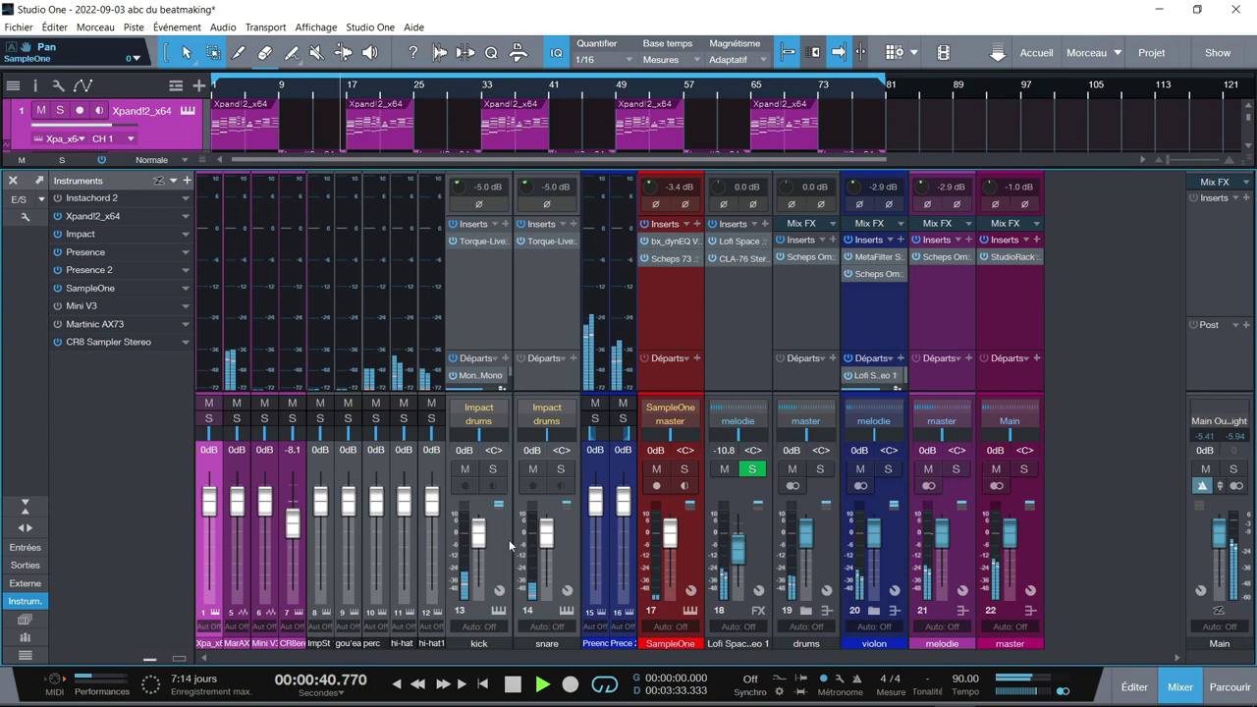
pyautogui.click(26, 602)
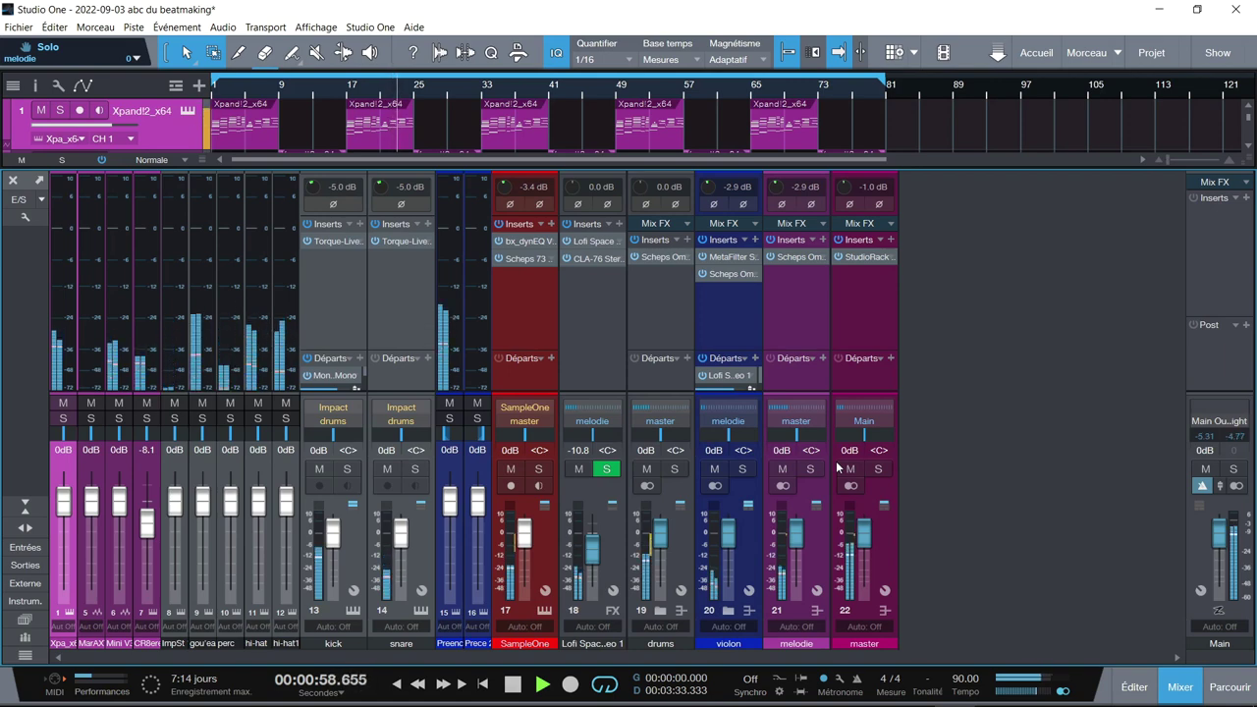
pyautogui.click(836, 461)
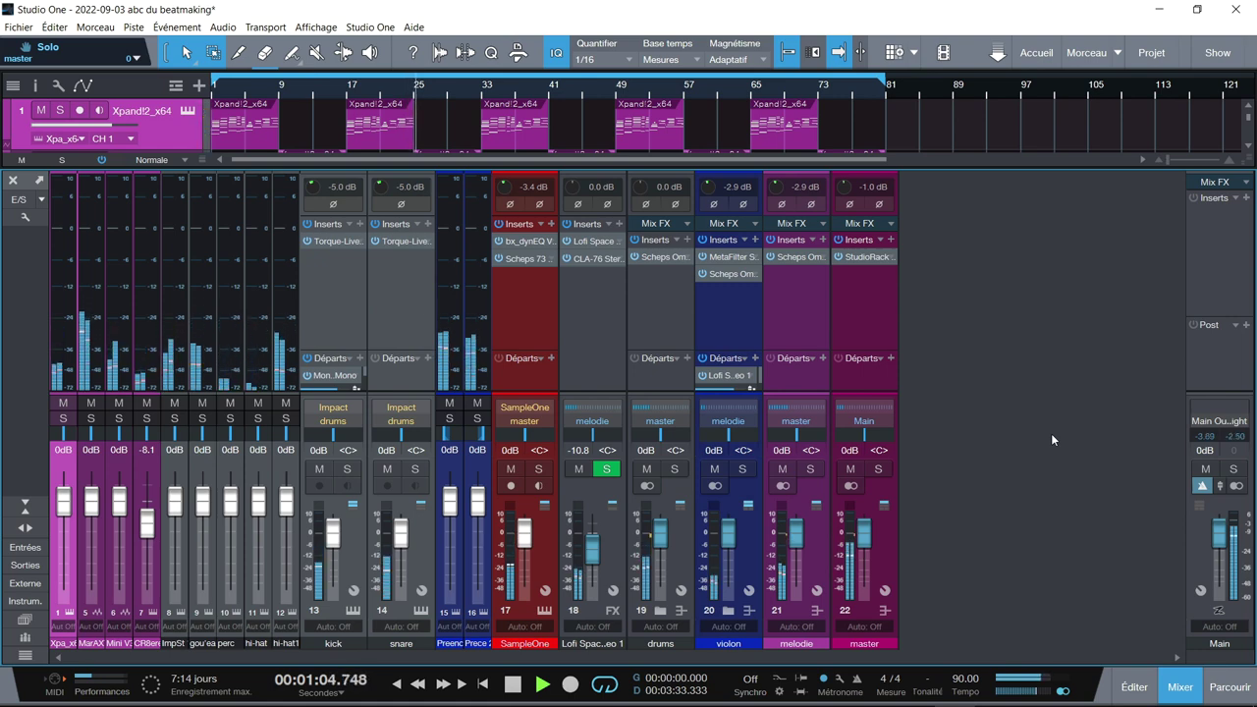
pyautogui.press('space')
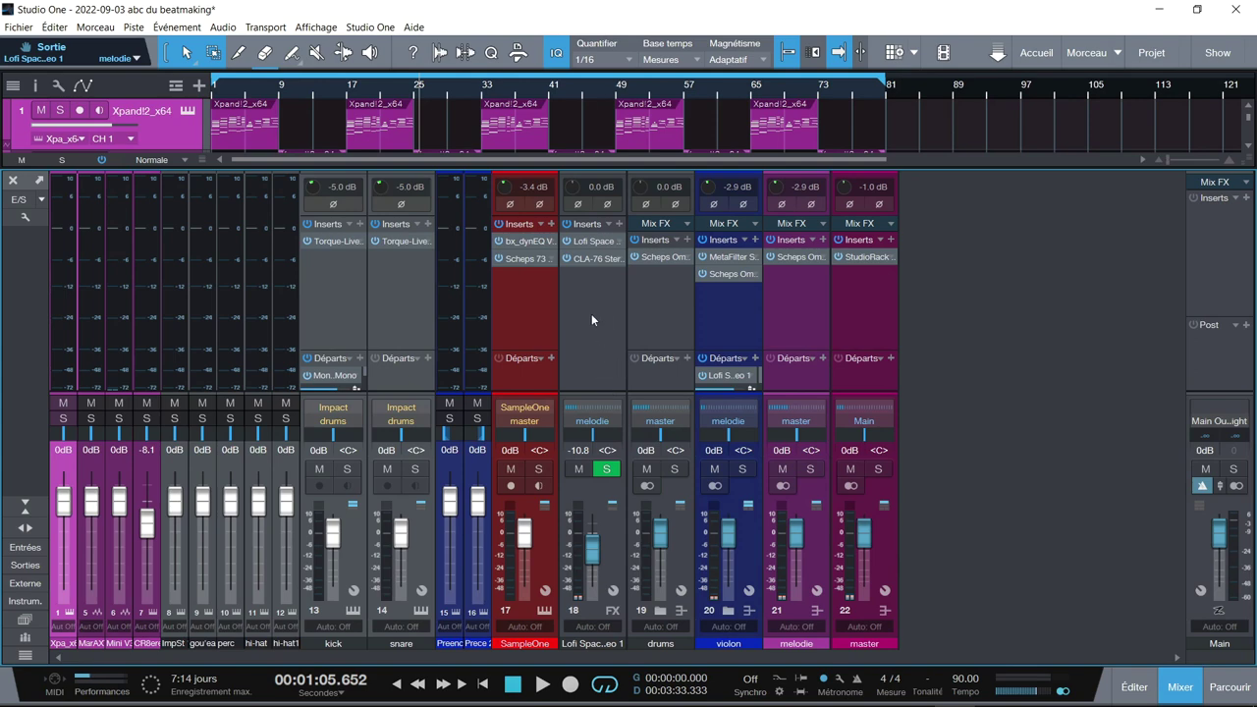
# - Inspect the Lofi Space insert on the effects channel and the Torque-Live inserts on the snare and kick channels
pyautogui.click(598, 241)
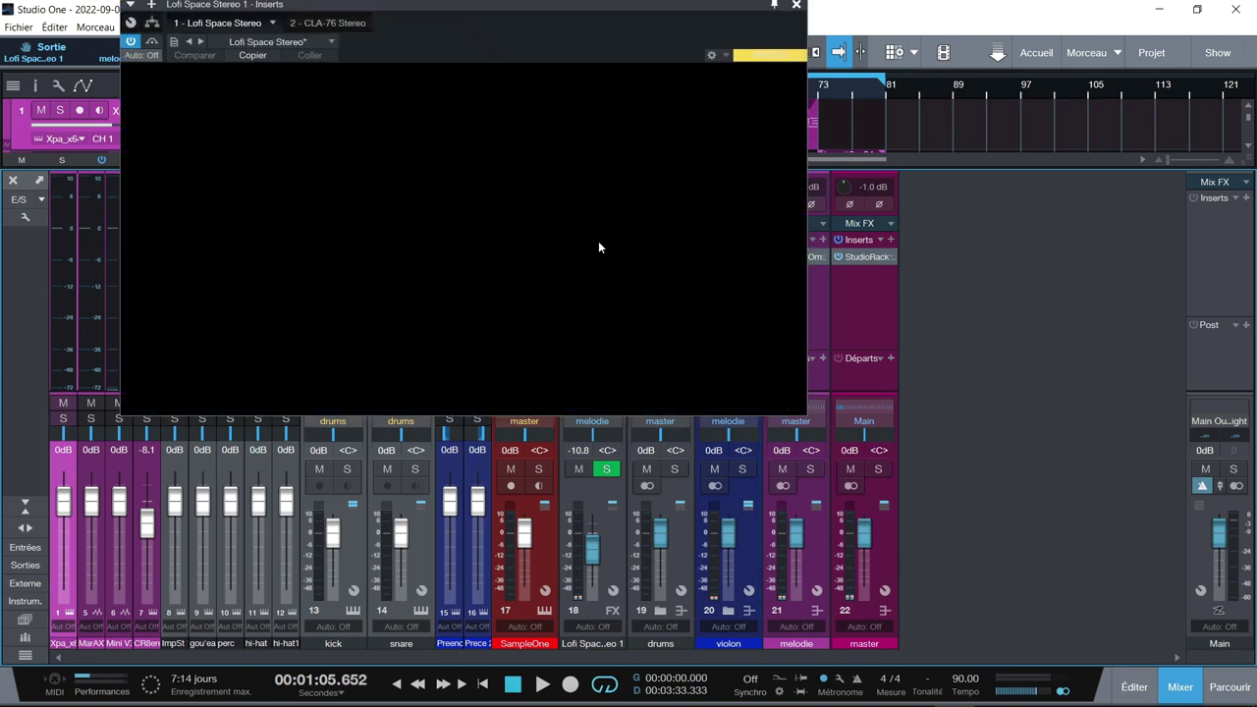
pyautogui.click(796, 4)
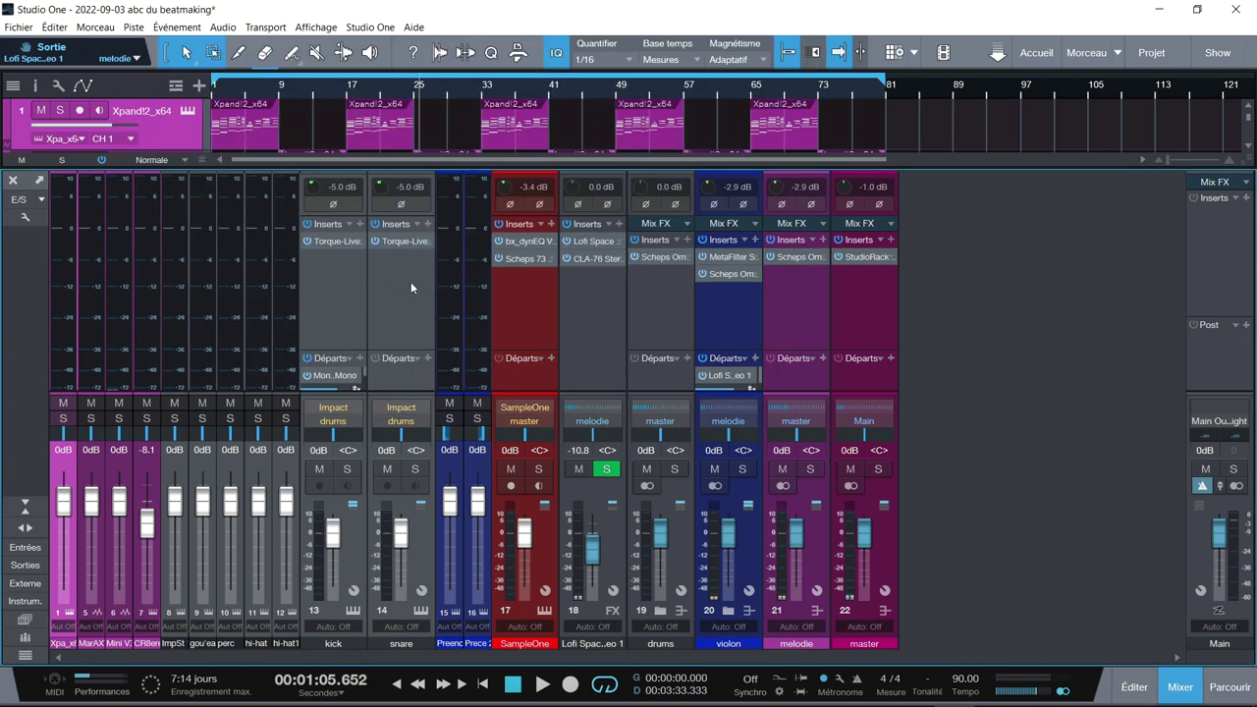
pyautogui.click(399, 241)
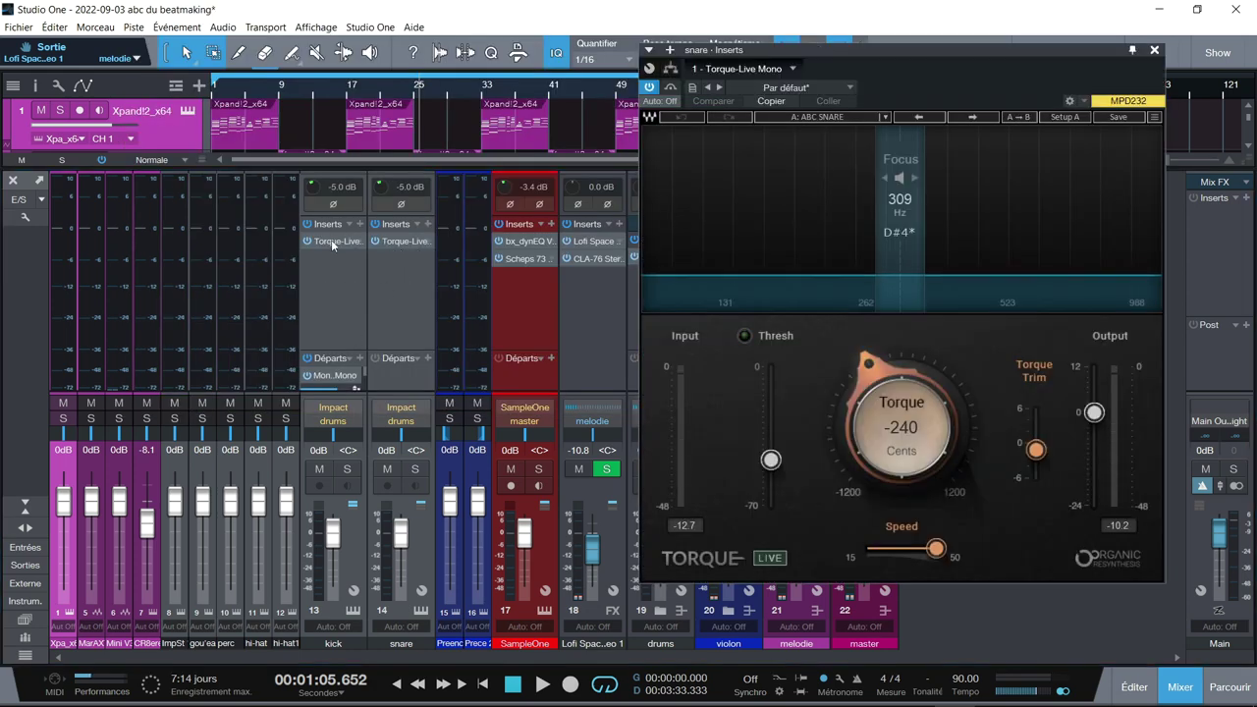
pyautogui.click(332, 241)
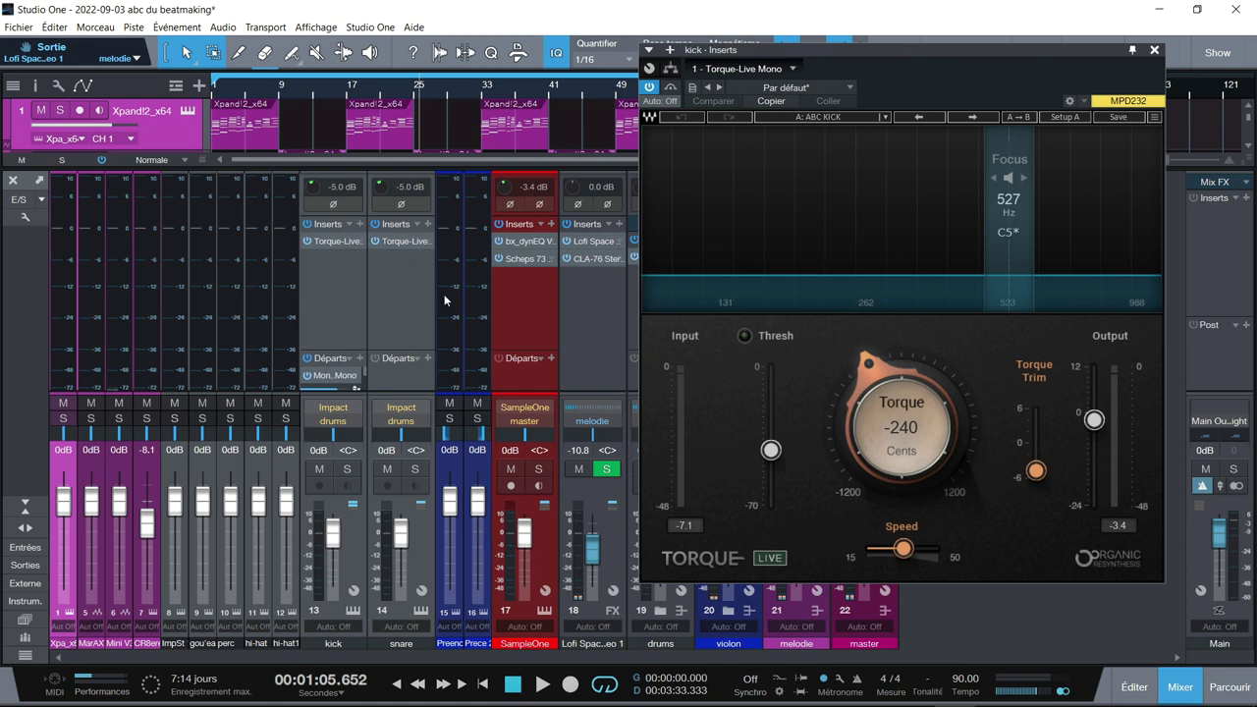
pyautogui.click(1155, 50)
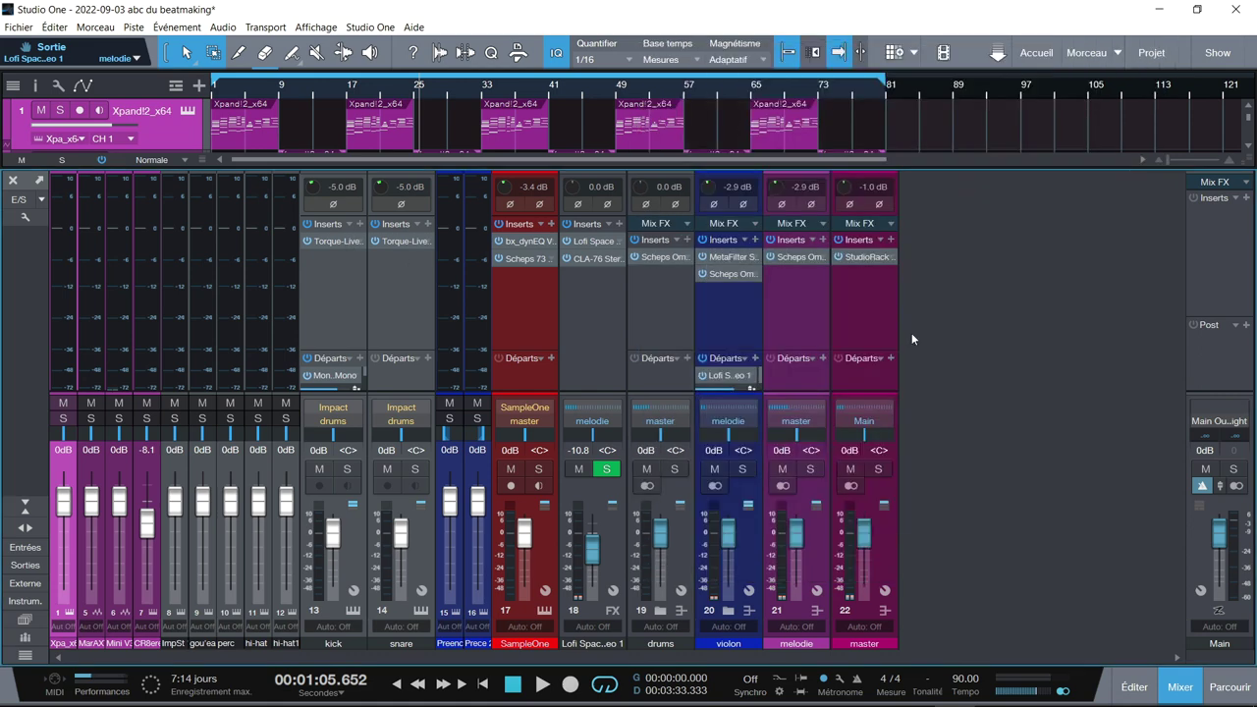
# - Solo the drums bus and play a loop from bar 17 to bar 25
pyautogui.click(672, 470)
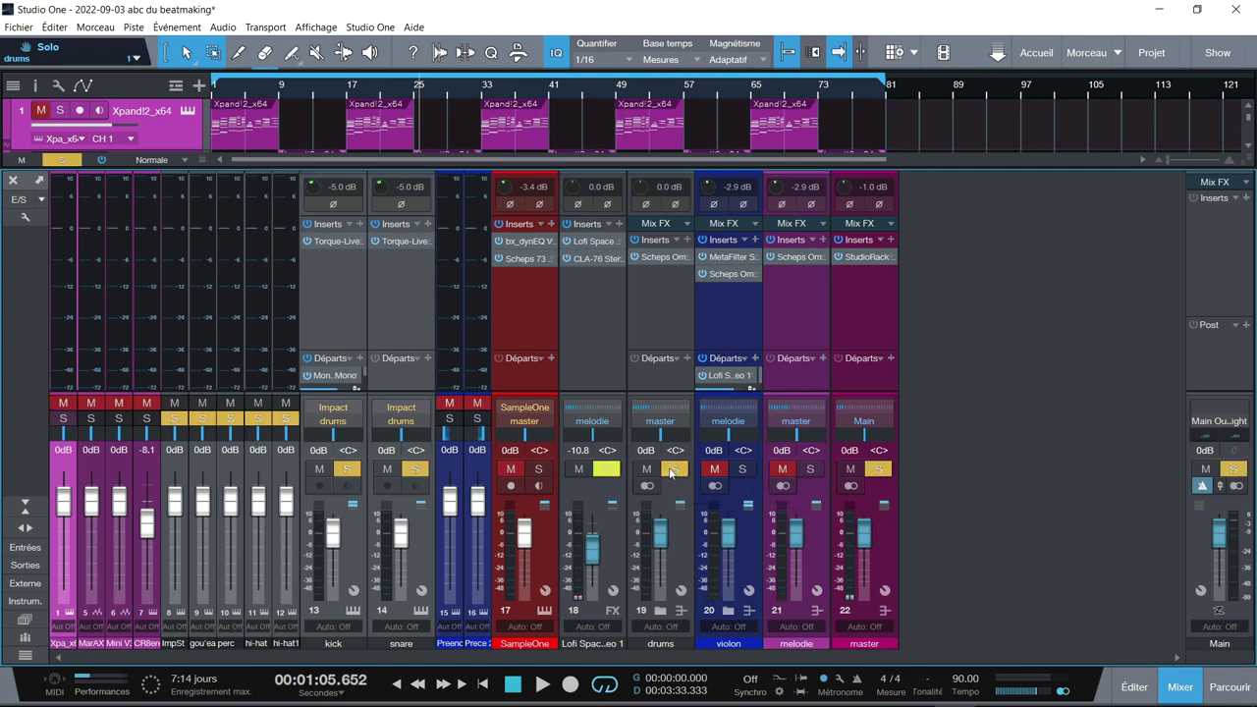
pyautogui.moveTo(349, 82); pyautogui.dragTo(412, 81)
pyautogui.press('space')
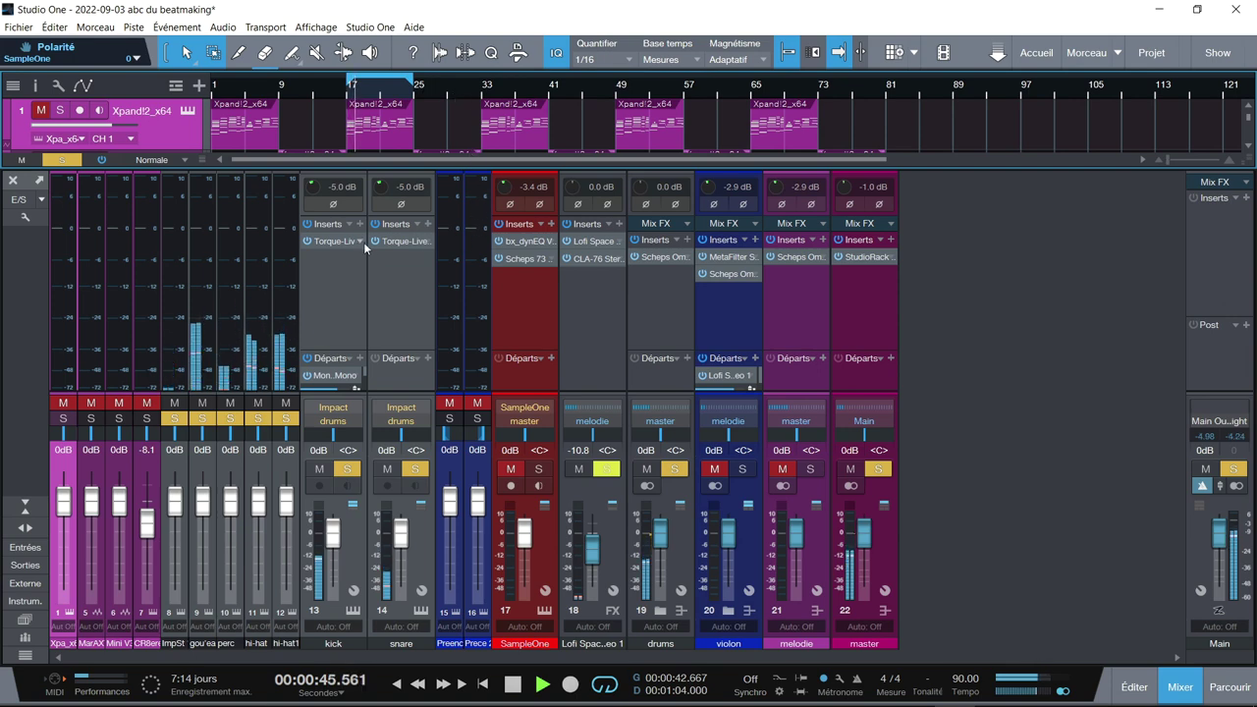
# - Open the kick's Torque-Live insert and unsolo the other percussion and hi-hat channels, keeping only kick and snare soloed
pyautogui.click(332, 242)
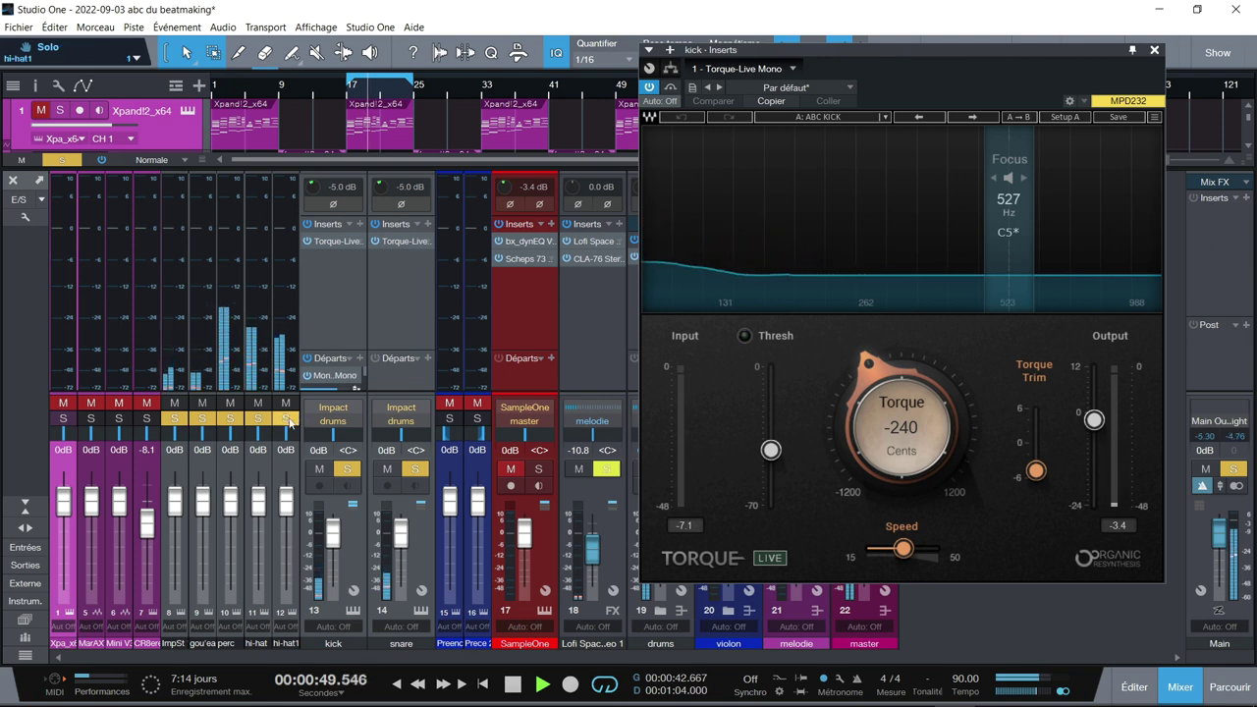
pyautogui.click(258, 421)
pyautogui.keyDown('alt'); pyautogui.click(175, 420); pyautogui.keyUp('alt')
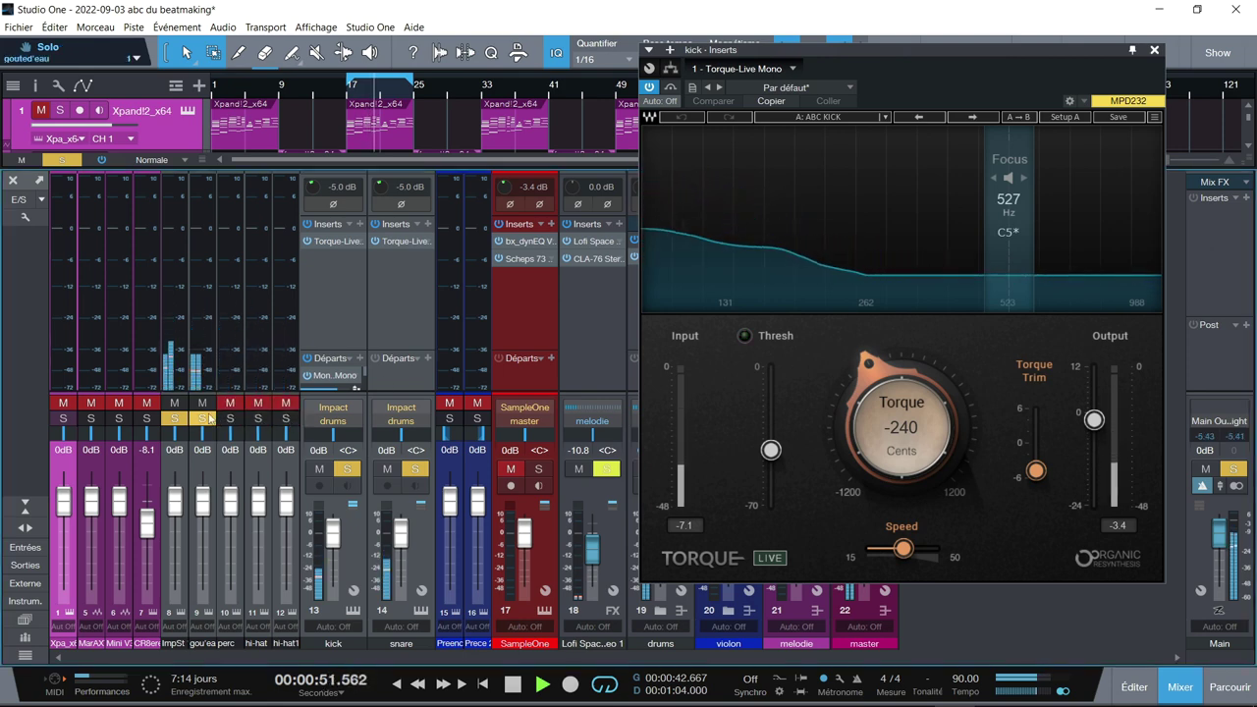
pyautogui.click(174, 420)
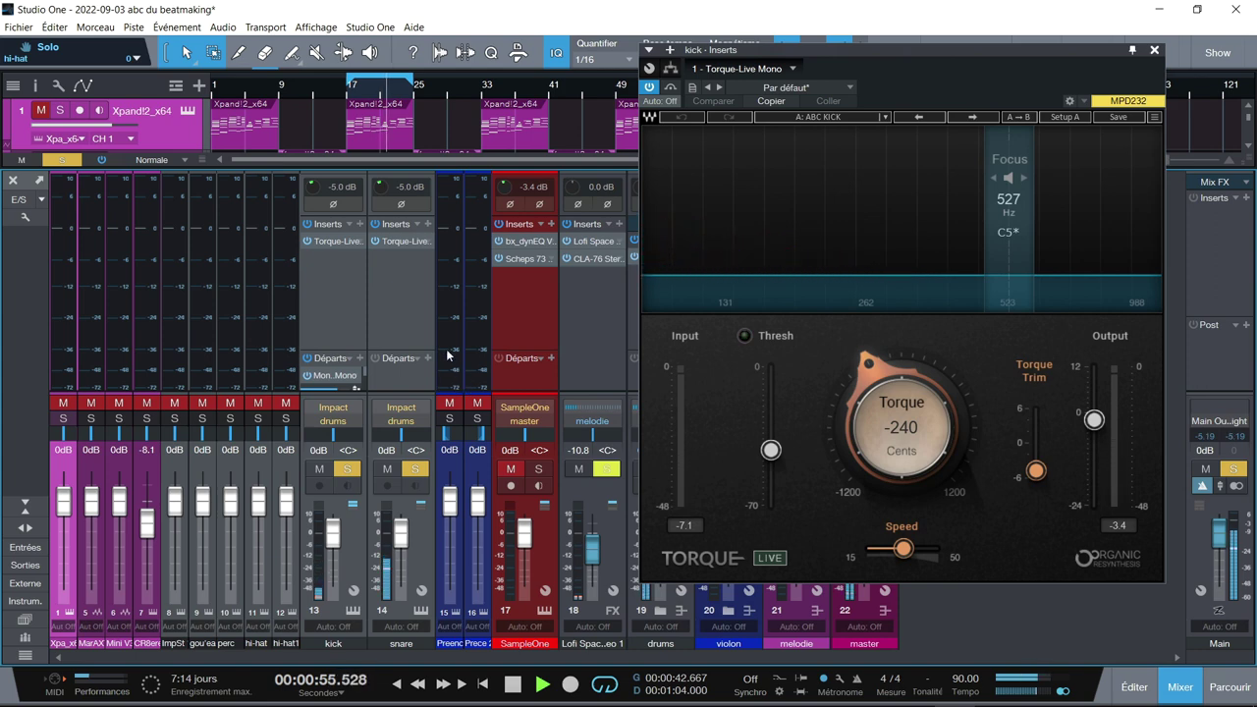
# - Compare the looped kick with its Torque-Live insert bypassed and active, and stop playback
pyautogui.click(310, 245)
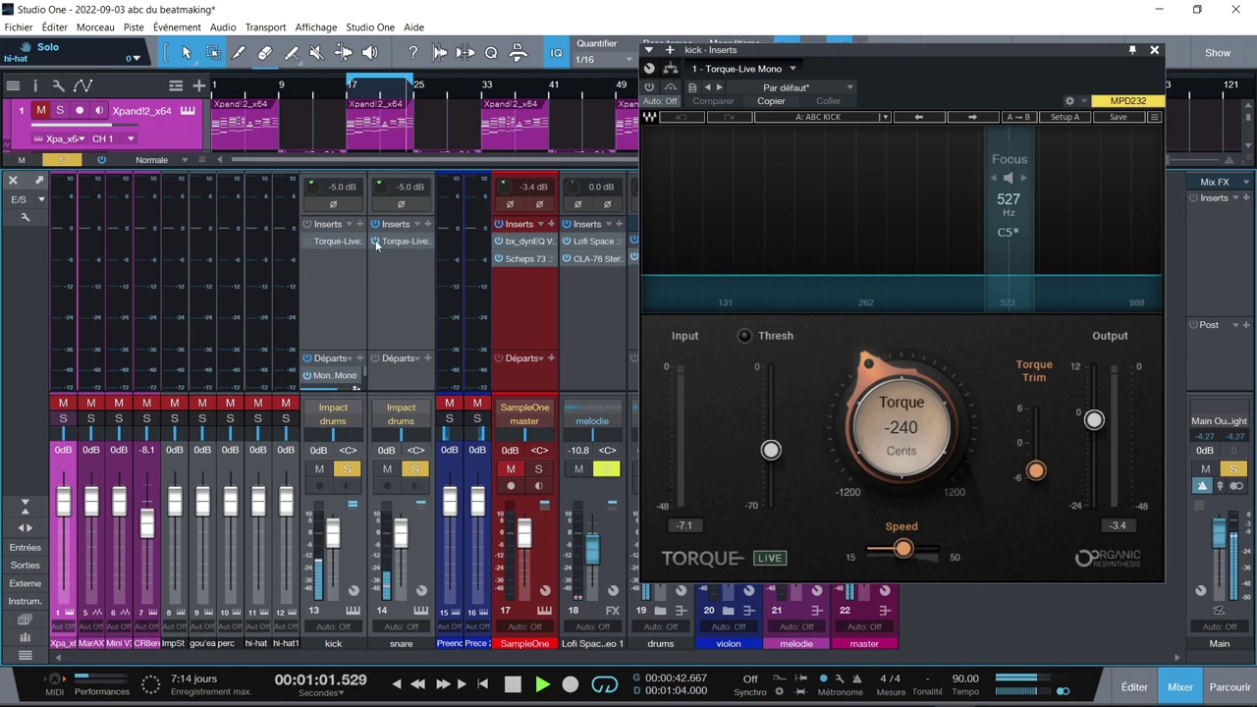
pyautogui.click(305, 246)
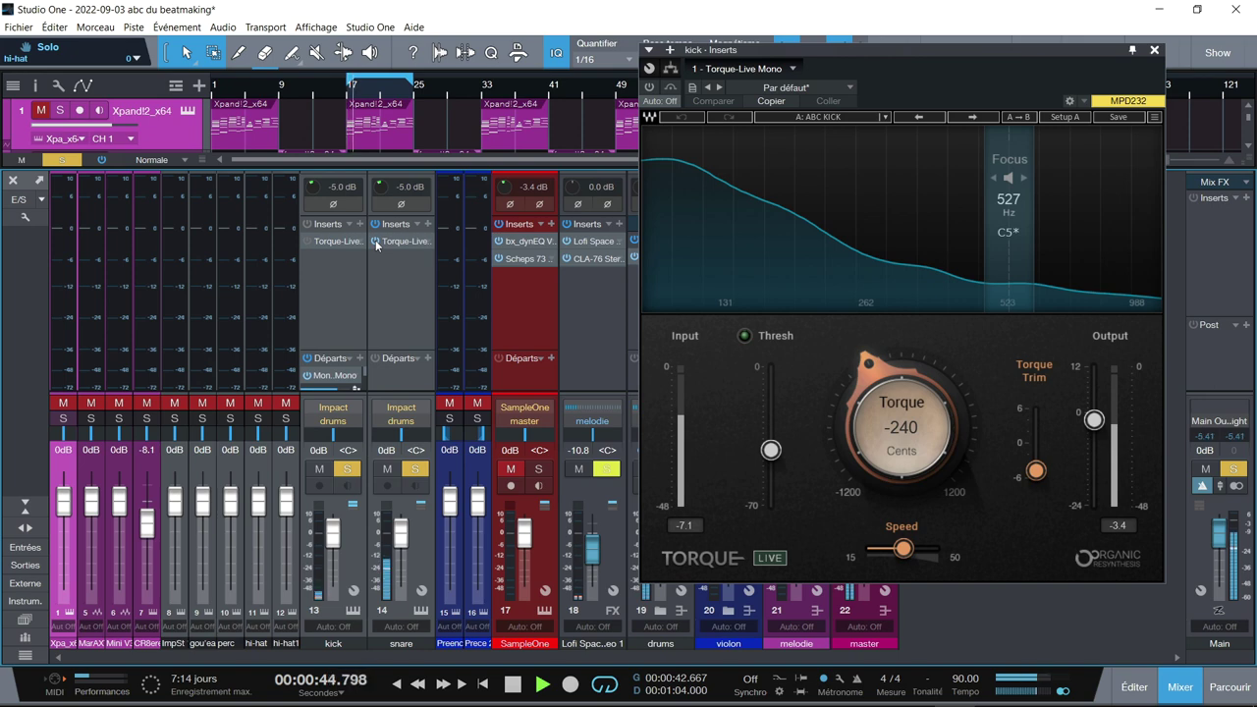
pyautogui.click(309, 246)
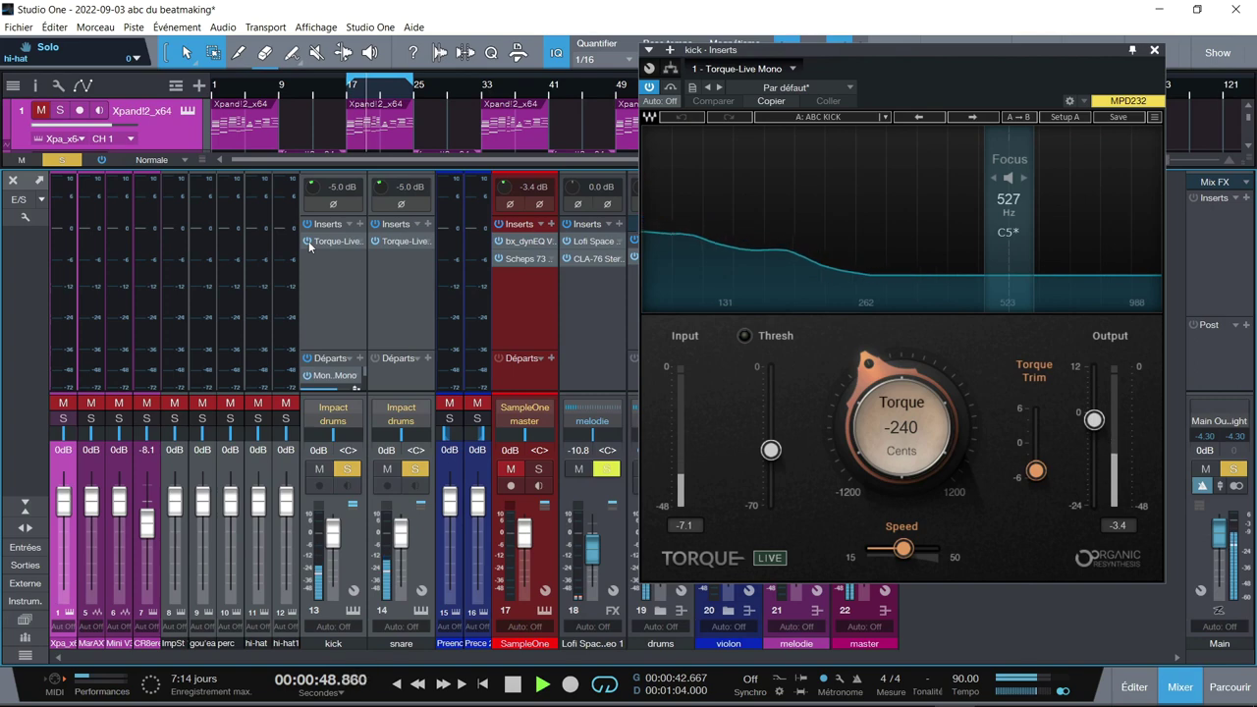
pyautogui.click(309, 246)
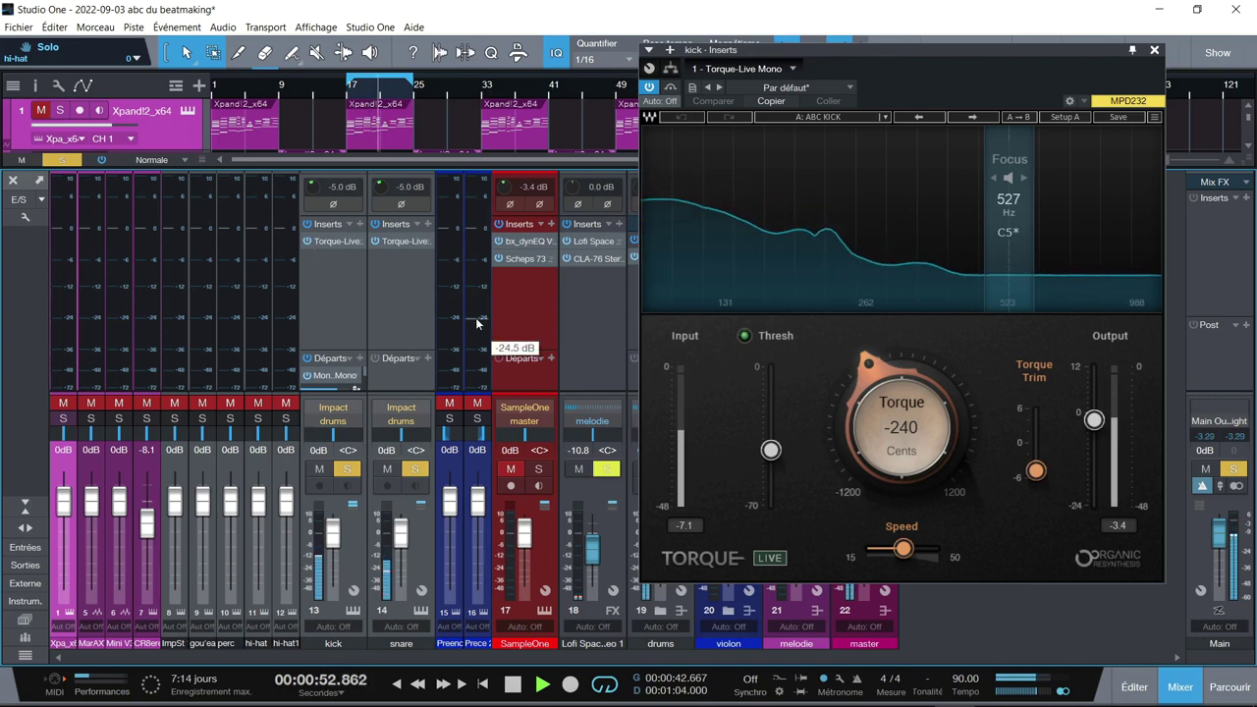
pyautogui.press('space')
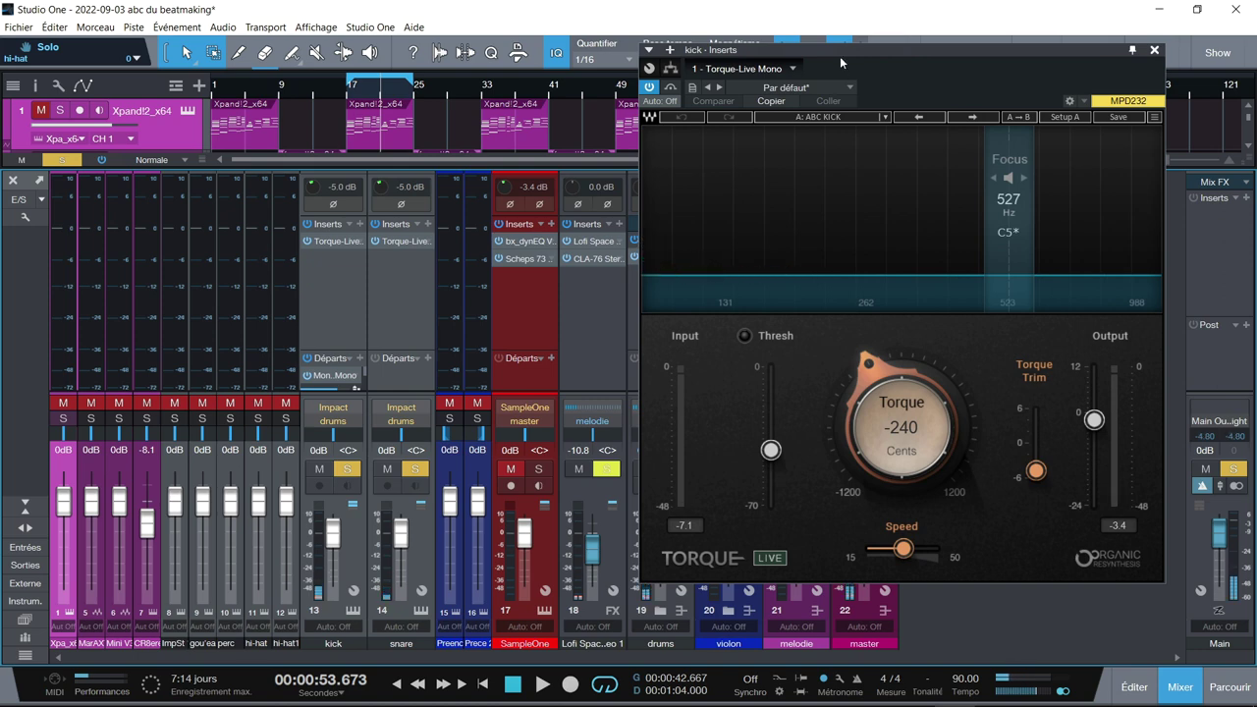
# - Unsolo the kick and play the loop with the snare's Torque-Live insert open beside its channel
pyautogui.moveTo(842, 51); pyautogui.dragTo(301, 41)
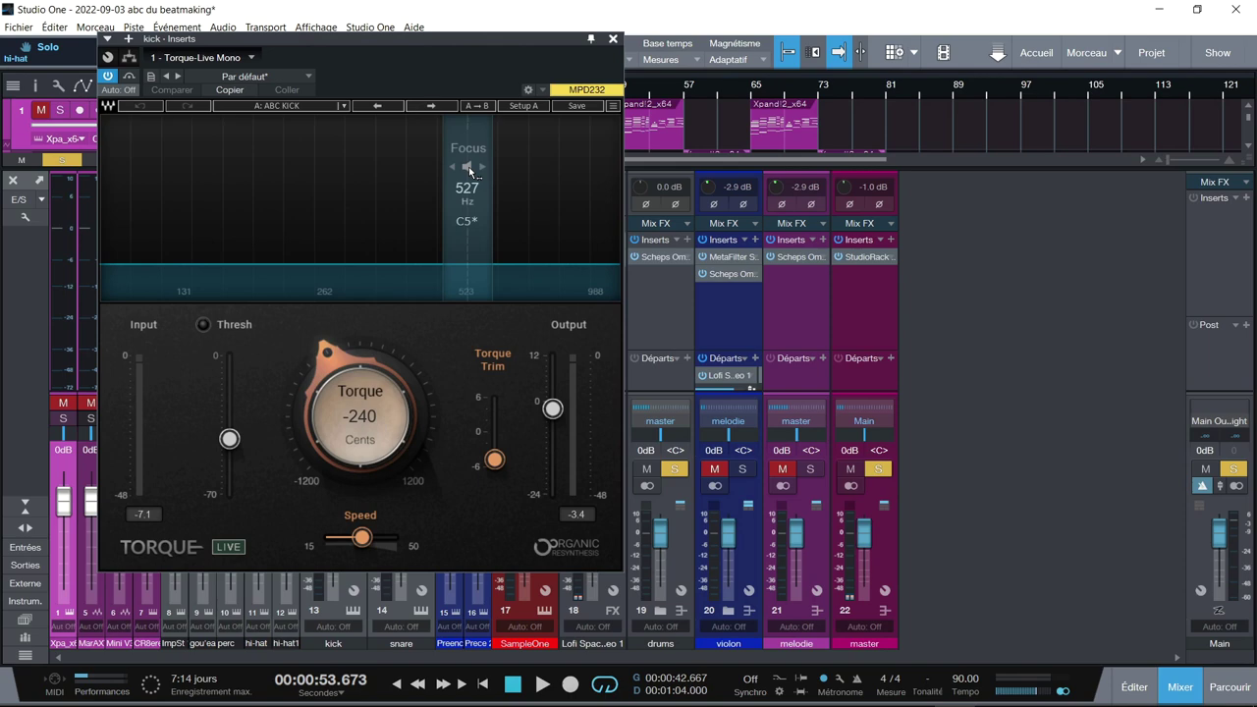
pyautogui.moveTo(479, 38); pyautogui.dragTo(840, 97)
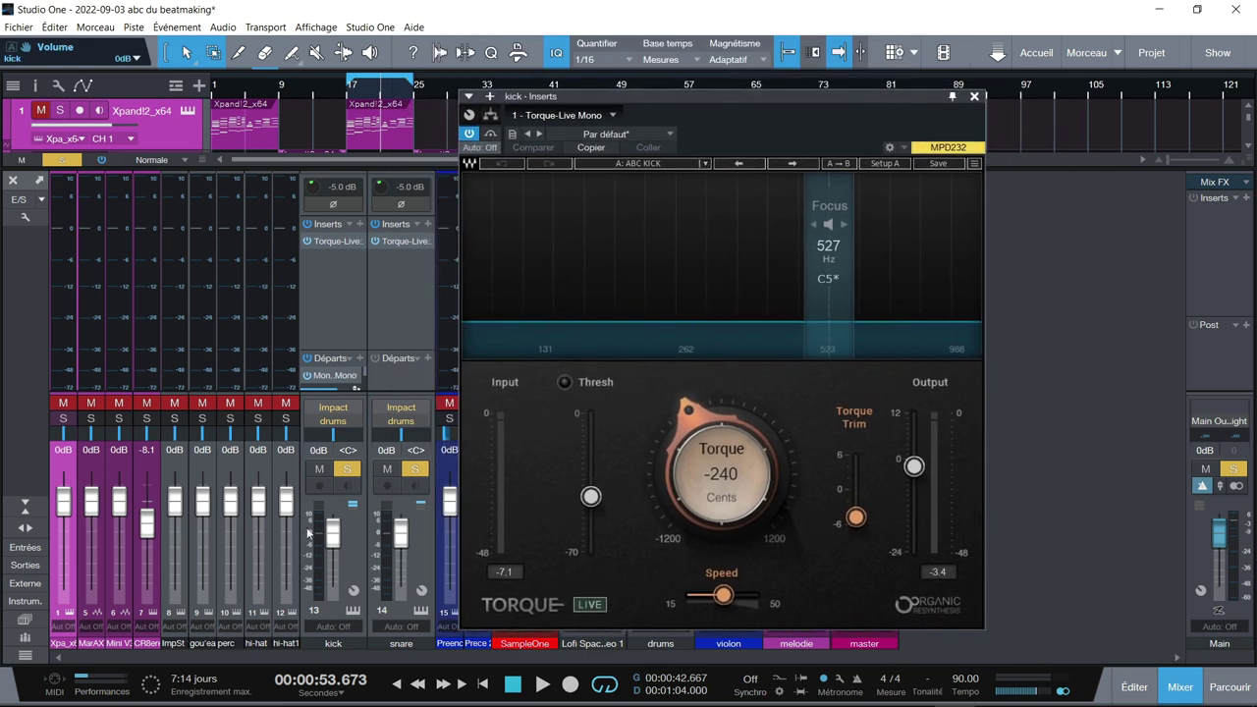
pyautogui.click(347, 471)
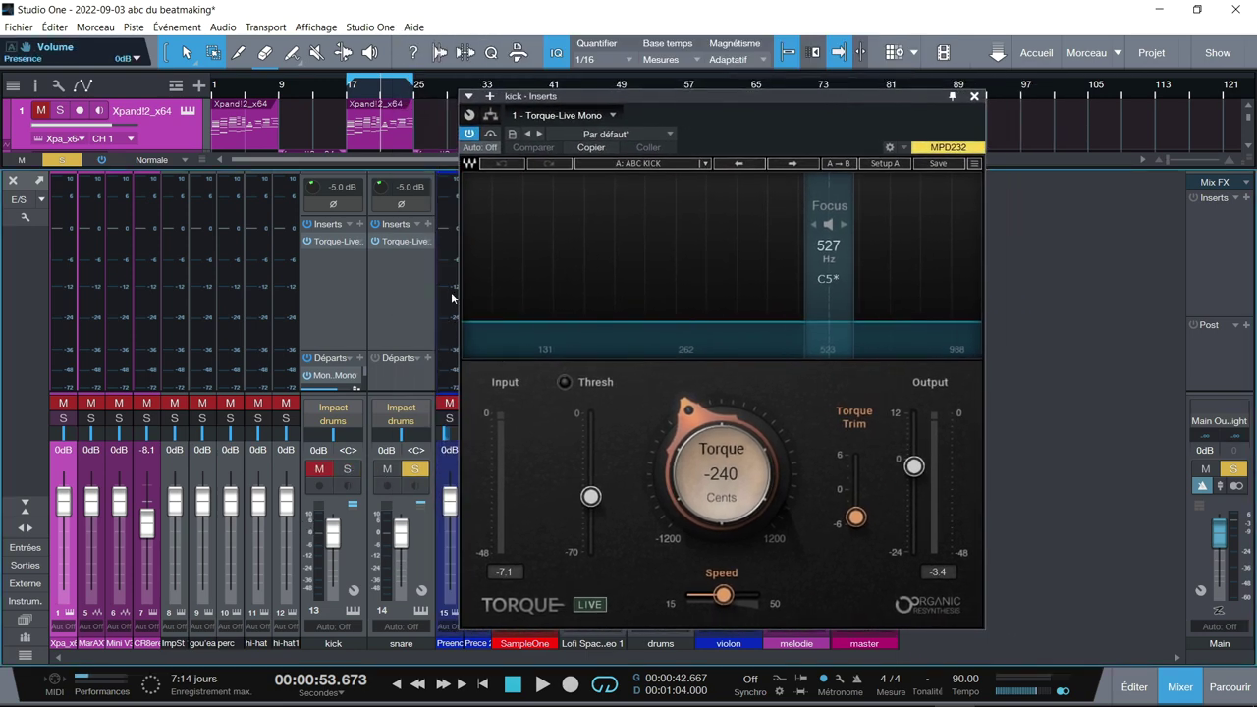
pyautogui.press('Down')
pyautogui.press('space')
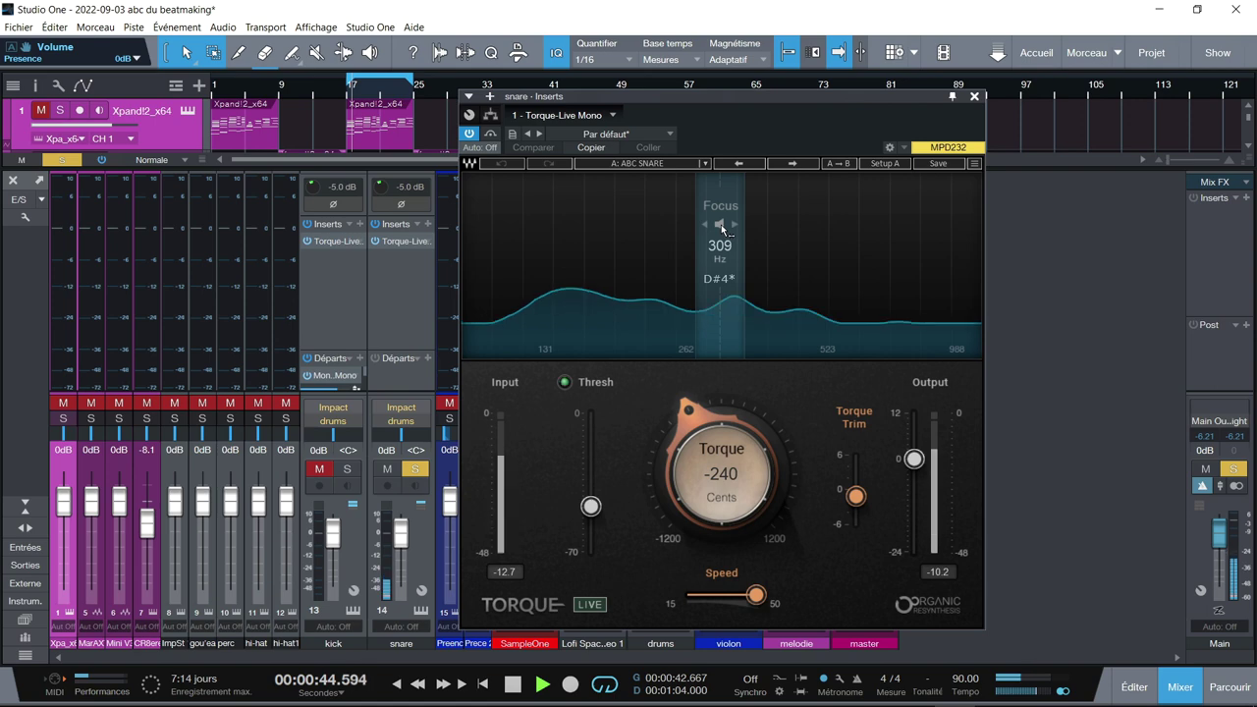
# - Audition the snare's 309 Hz focus band in Torque-Live while setting Torque to 0 cents
pyautogui.click(721, 226)
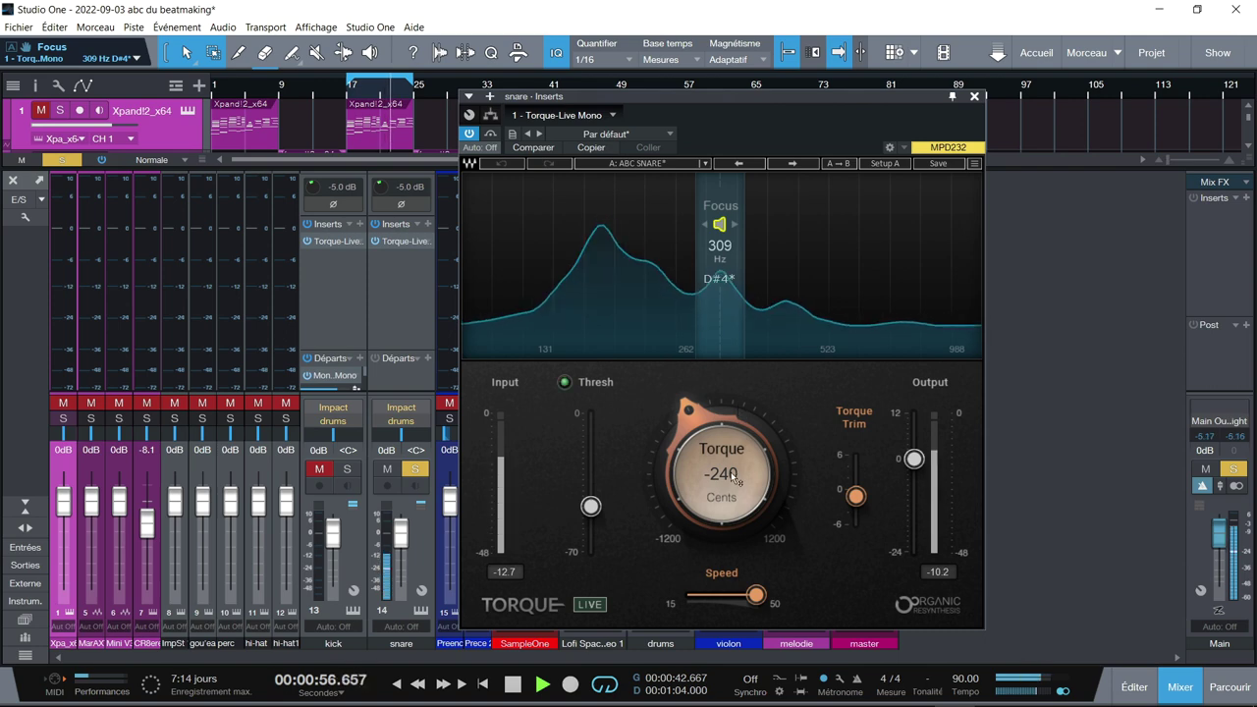
pyautogui.moveTo(748, 441); pyautogui.dragTo(728, 480)
pyautogui.click(720, 224)
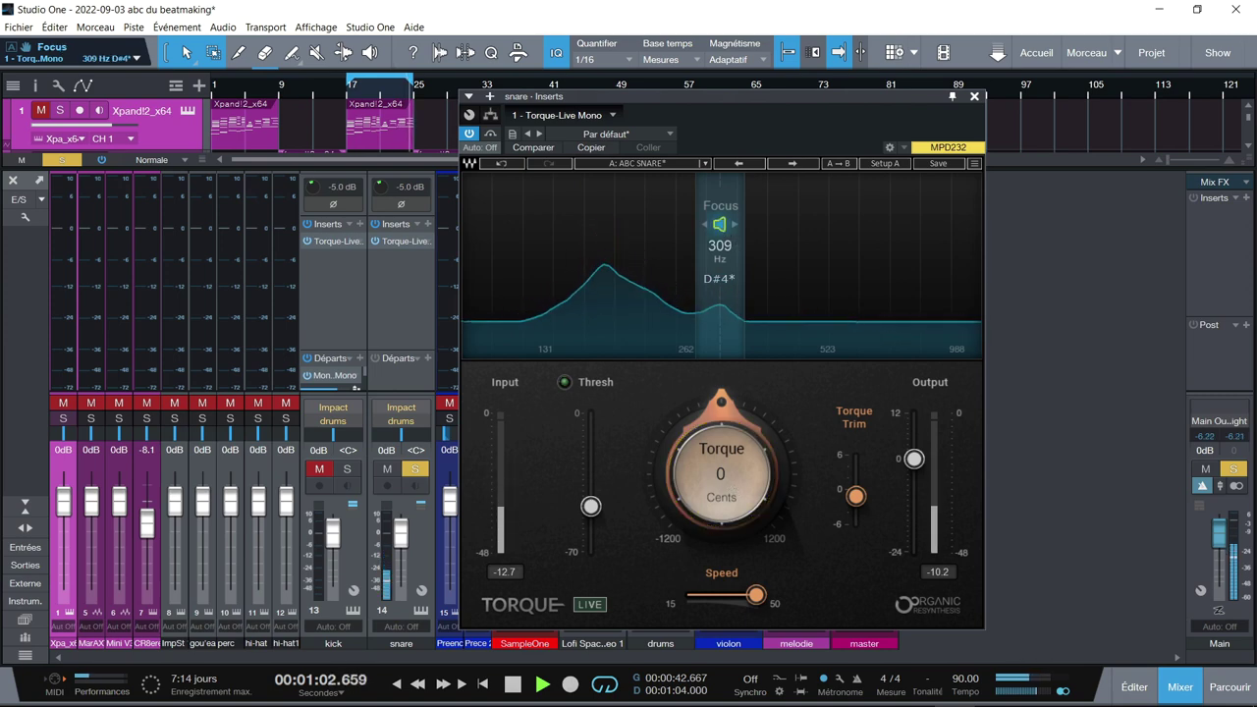
pyautogui.click(720, 224)
# - Try the snare's Torque at -790 cents and back at 0 cents, and restore the ABC SNARE preset
pyautogui.click(716, 463)
pyautogui.moveTo(717, 464); pyautogui.dragTo(717, 619)
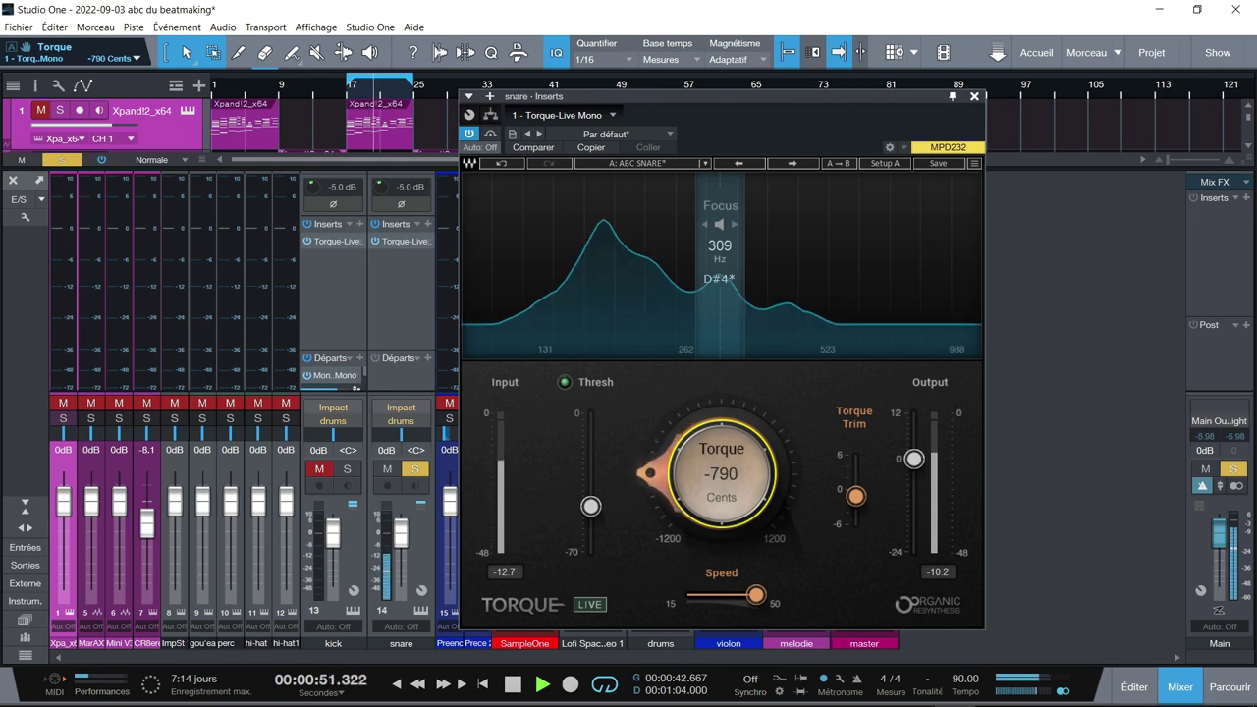
pyautogui.moveTo(723, 478)
pyautogui.mouseDown()
pyautogui.moveTo(724, 564)
pyautogui.moveTo(724, 93)
pyautogui.moveTo(721, 474)
pyautogui.mouseUp()
pyautogui.press('space')
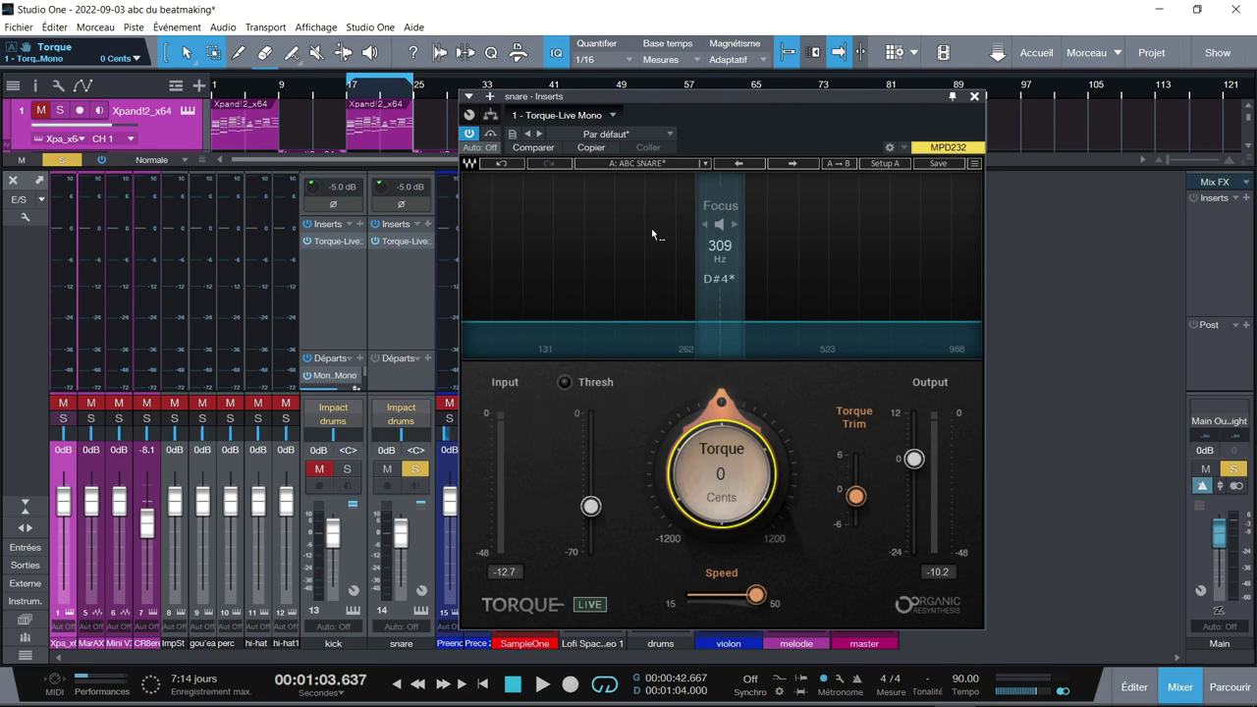
pyautogui.click(737, 163)
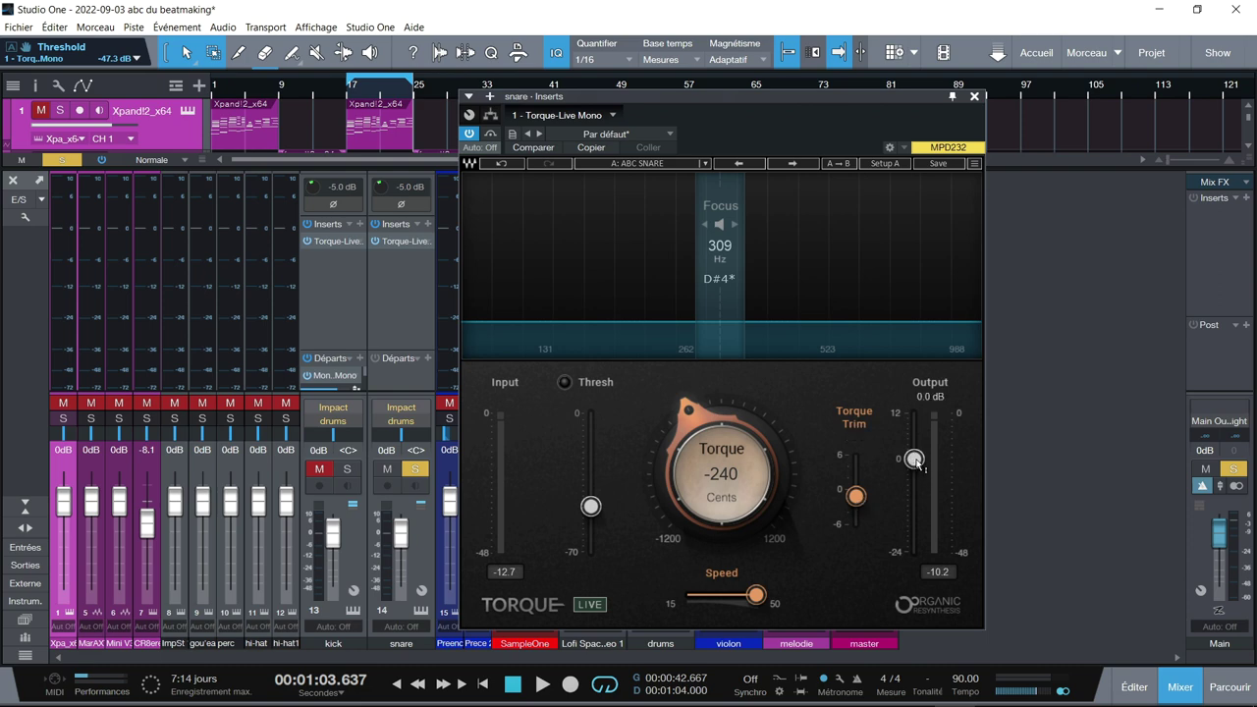
# - Play the loop while trying the snare's Torque-Live focus at 171 Hz with Torque at +420 cents
pyautogui.press('space')
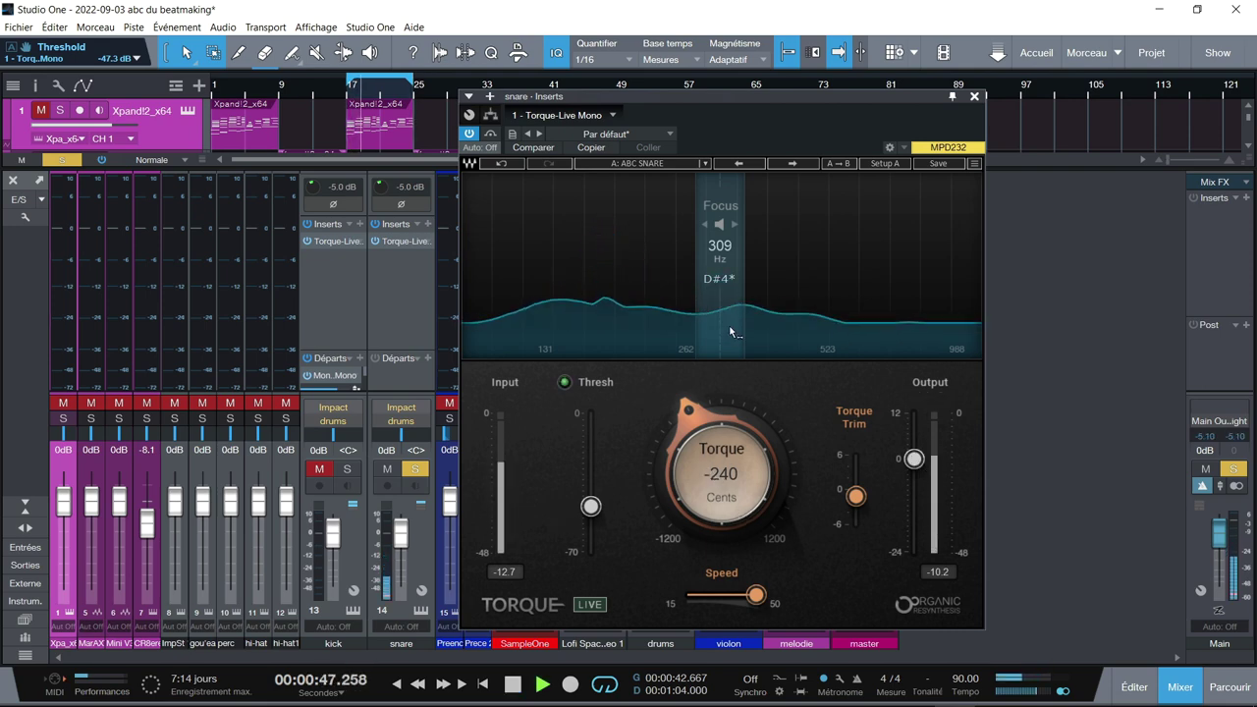
pyautogui.moveTo(715, 477); pyautogui.dragTo(715, 470)
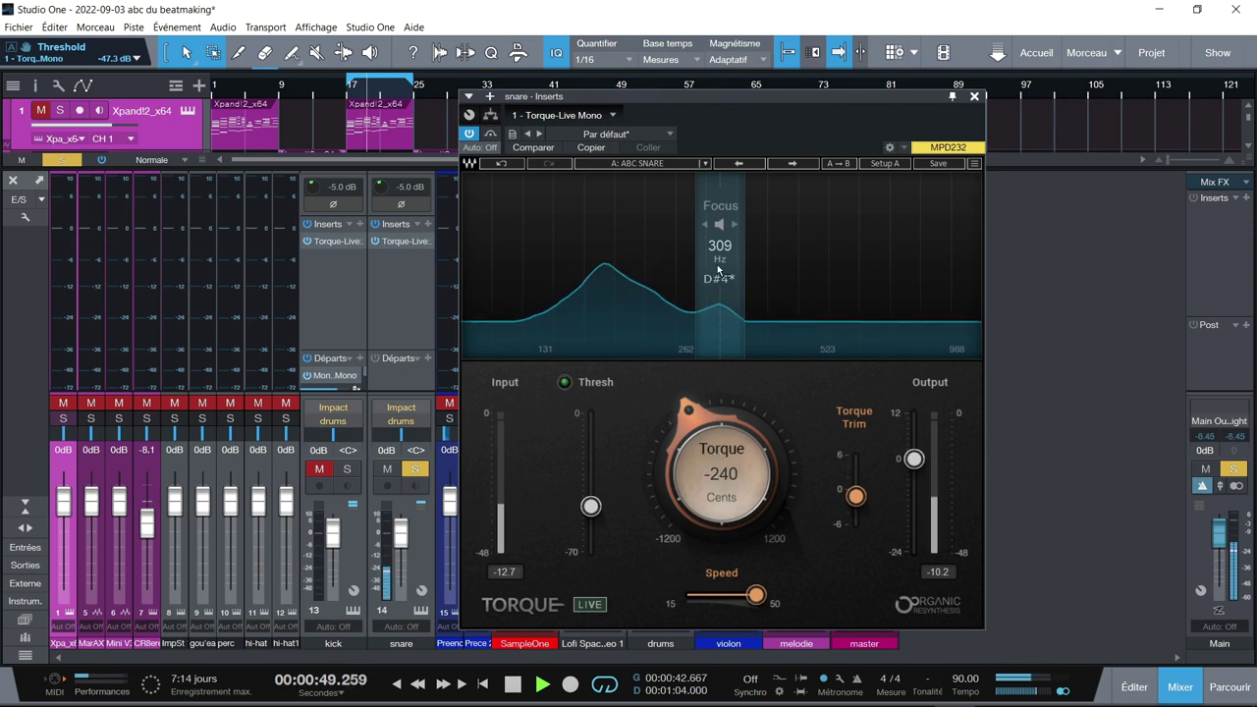
pyautogui.click(720, 224)
pyautogui.moveTo(719, 224); pyautogui.dragTo(599, 224)
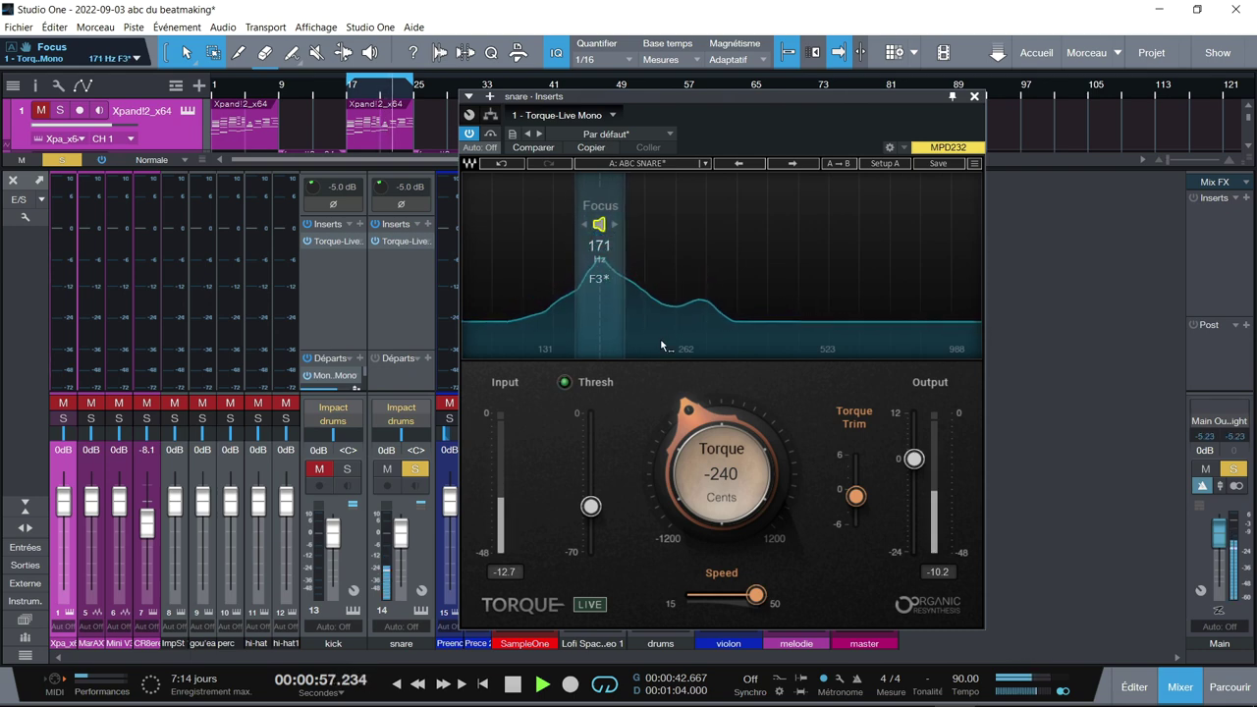
pyautogui.moveTo(709, 452); pyautogui.dragTo(718, 399)
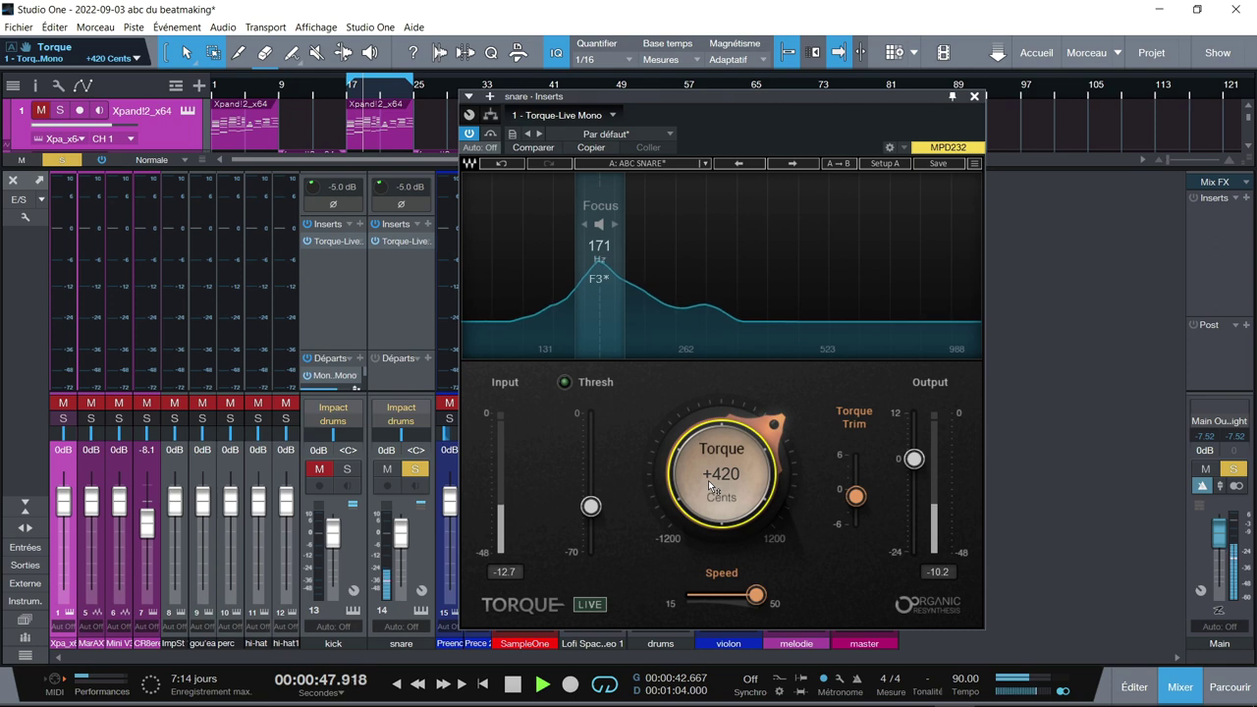
# - Solo the kick alongside the snare, try the snare's Torque-Live focus at 411 Hz with Torque at -260 cents, and stop playback
pyautogui.click(351, 469)
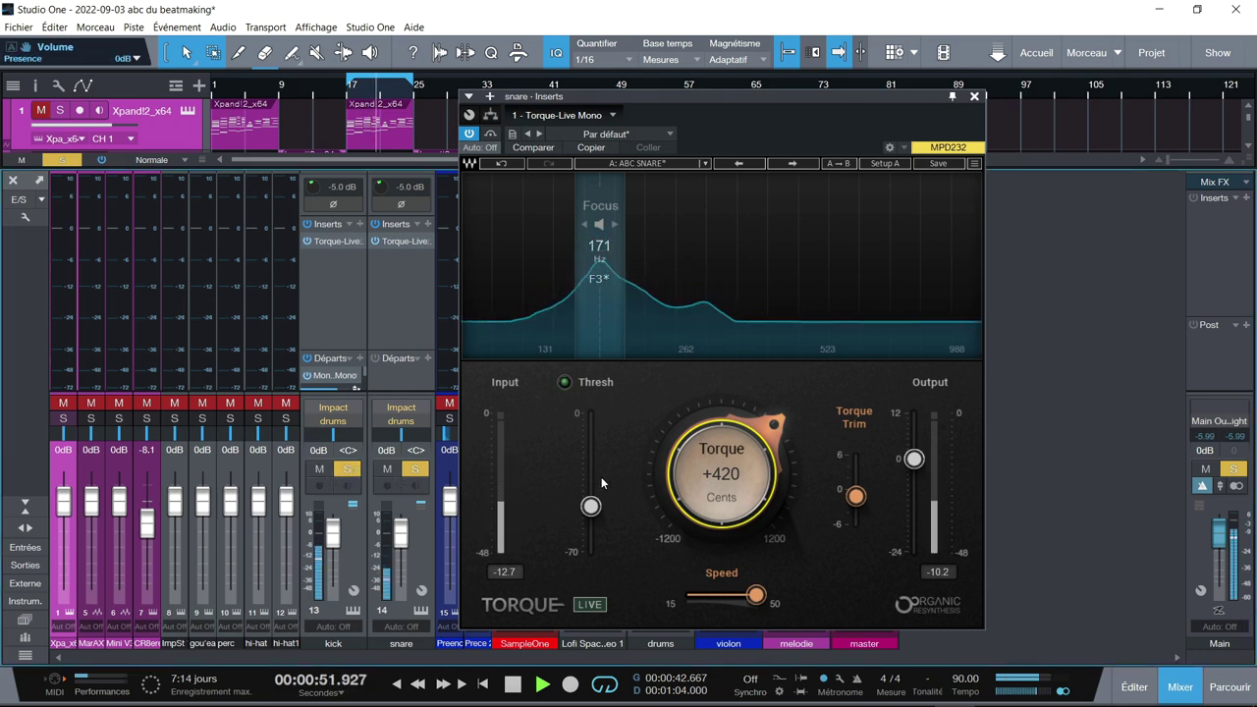
pyautogui.moveTo(596, 227); pyautogui.dragTo(778, 224)
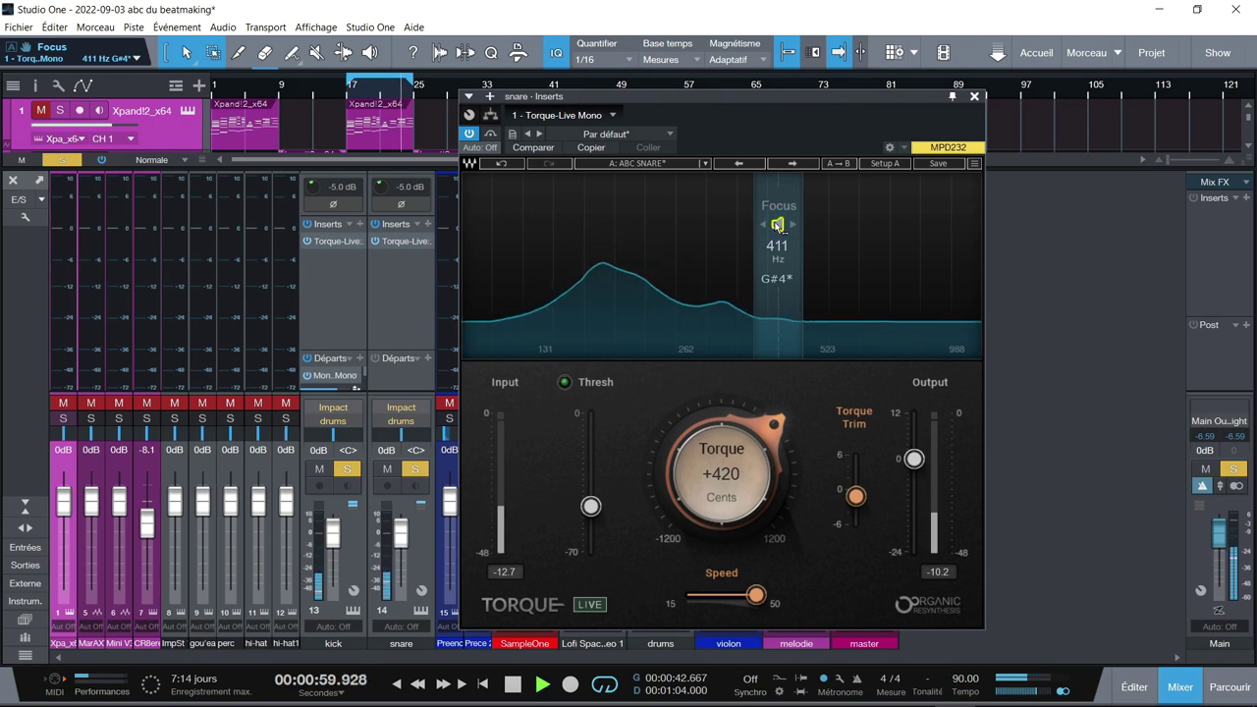
pyautogui.moveTo(720, 474); pyautogui.dragTo(721, 530)
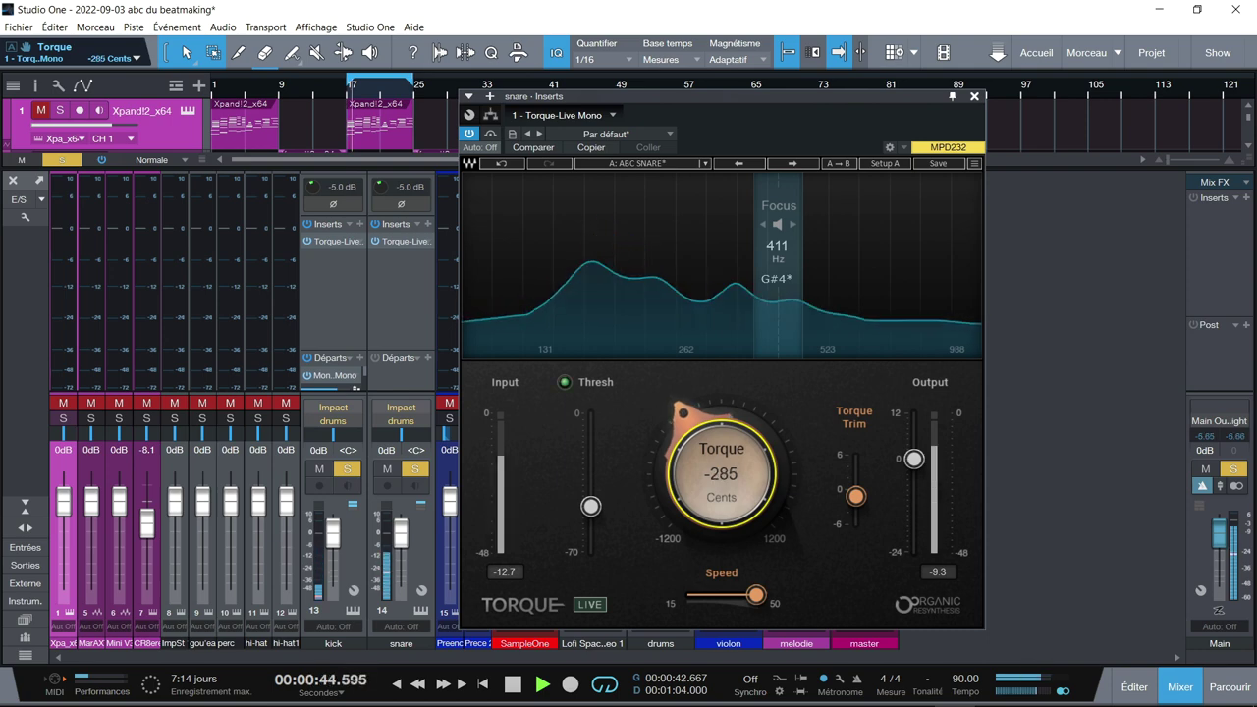
pyautogui.moveTo(720, 496); pyautogui.dragTo(719, 496)
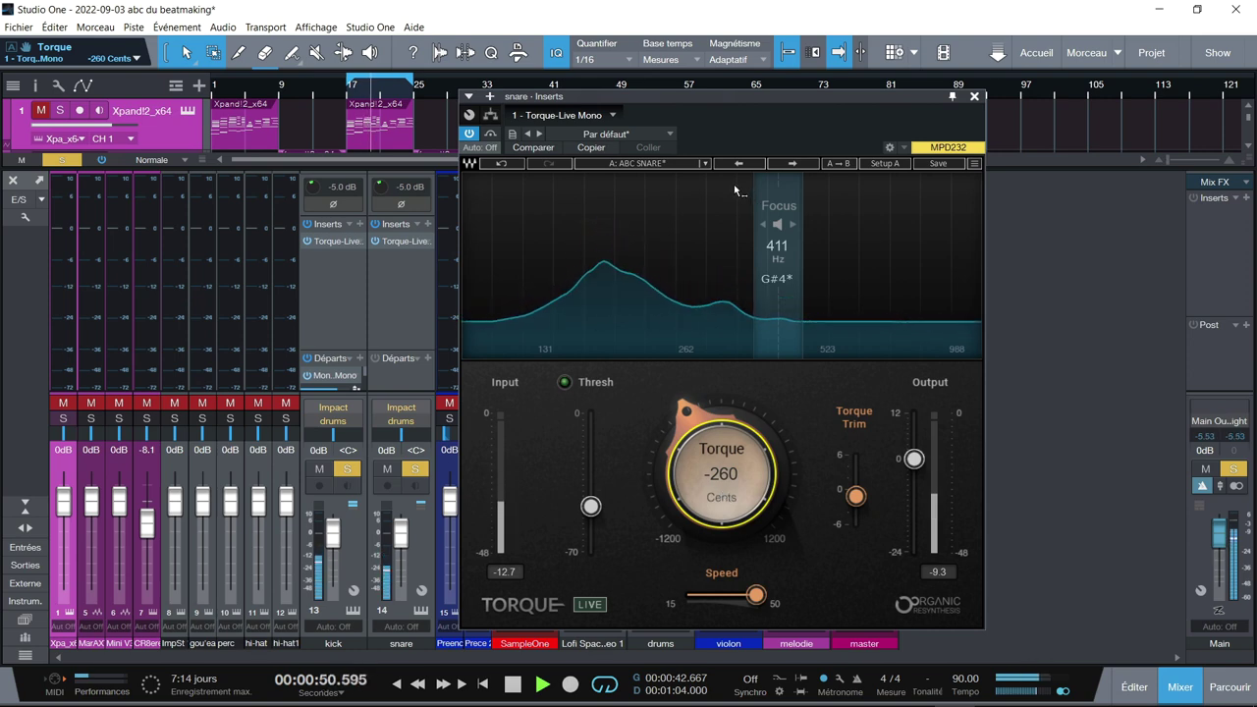
pyautogui.press('space')
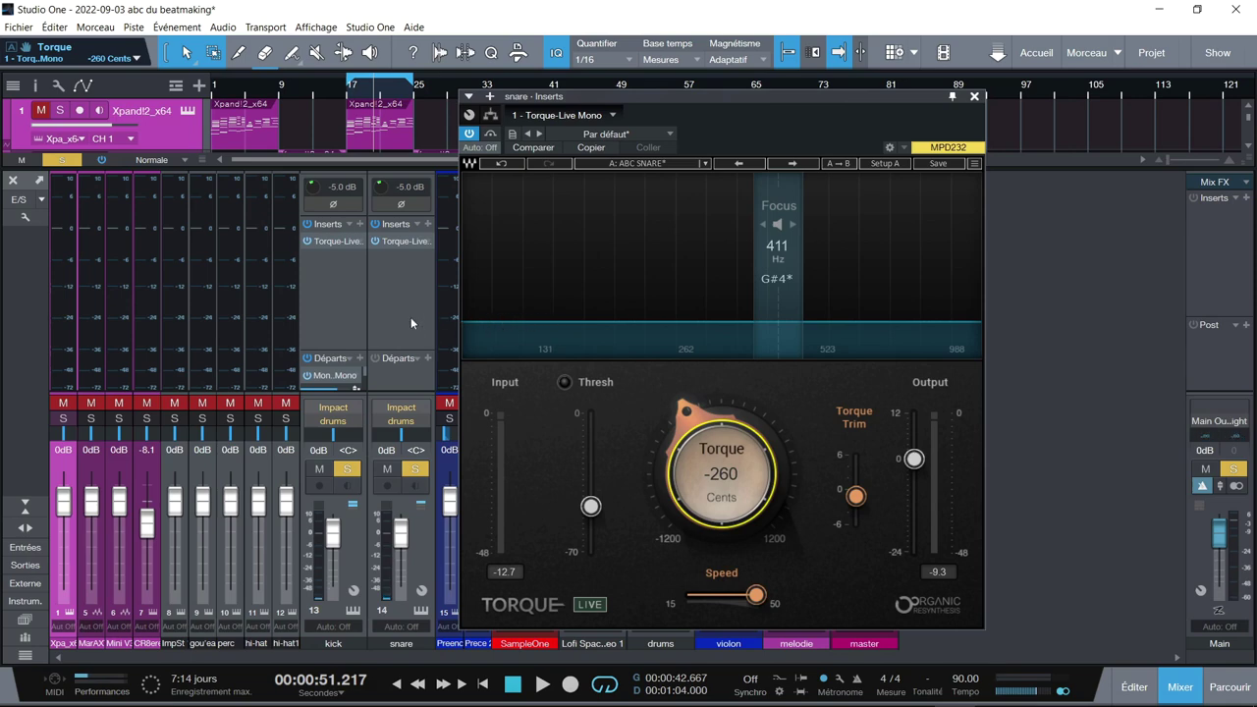
# - Clear the kick and snare solos, close the snare's insert window, and solo the drums bus
pyautogui.click(414, 469)
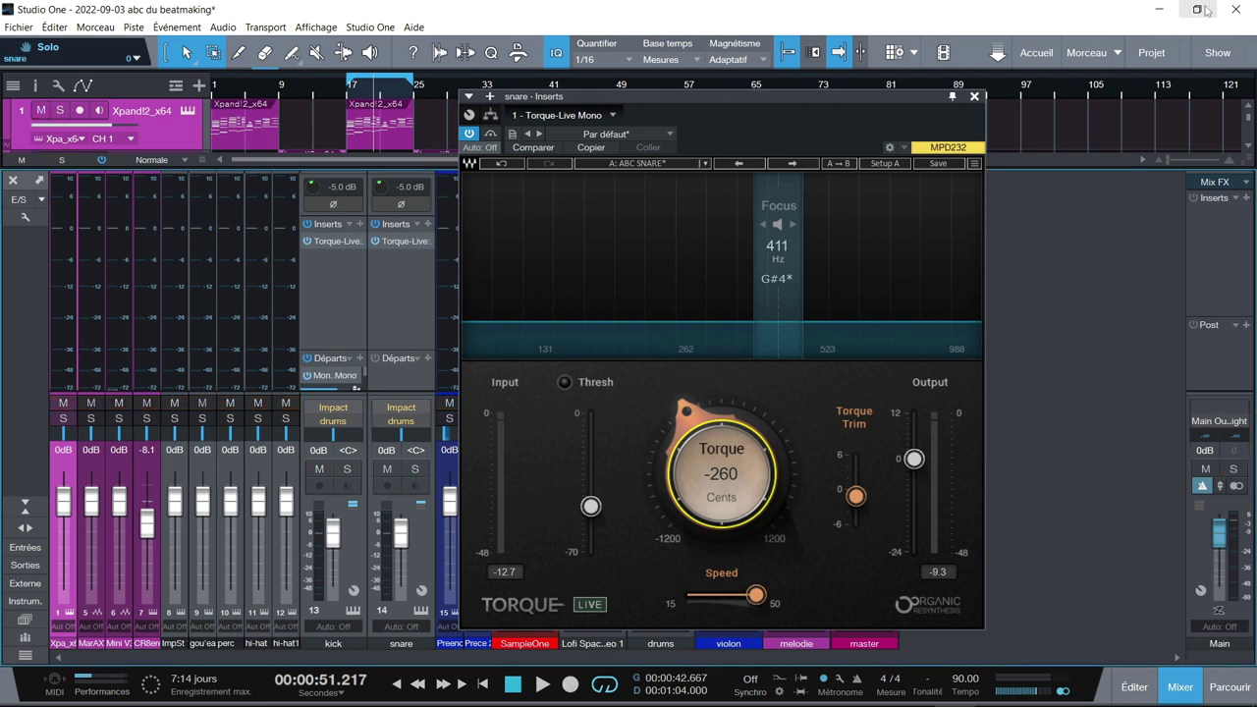
pyautogui.click(974, 96)
pyautogui.click(673, 469)
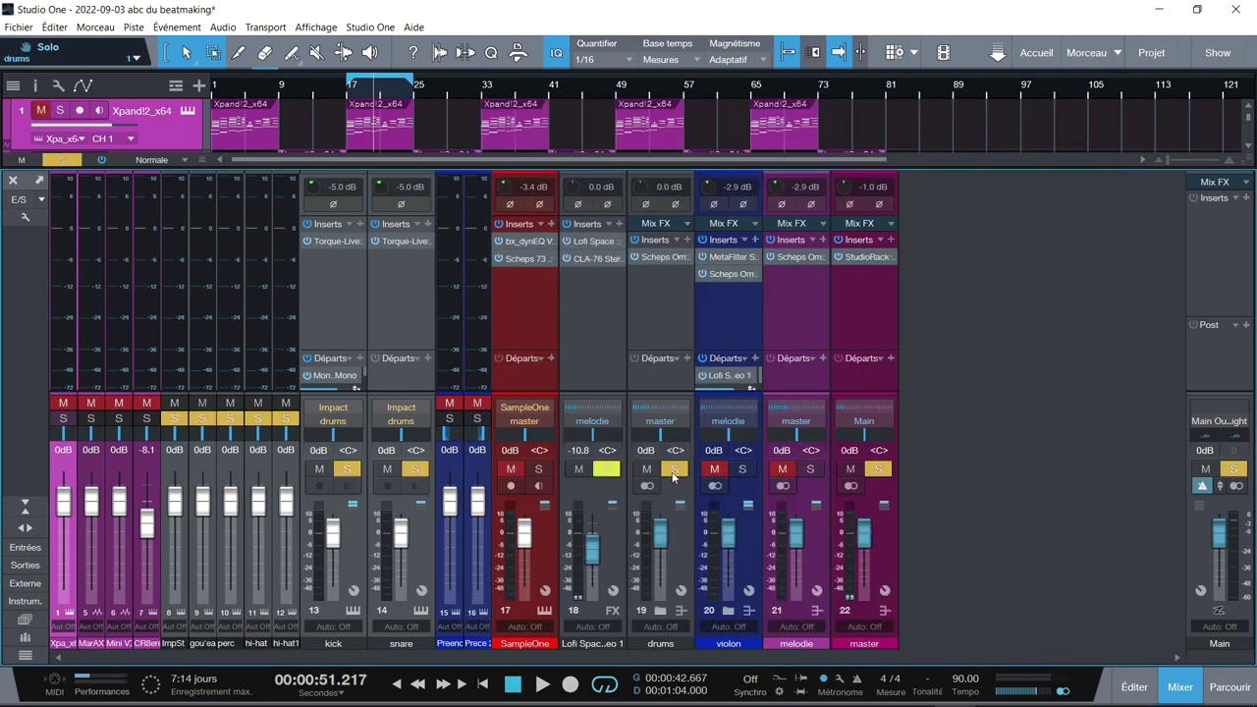
# - Reload the ABC SNARE preset in the snare's Torque-Live insert and play the drum loop
pyautogui.click(392, 244)
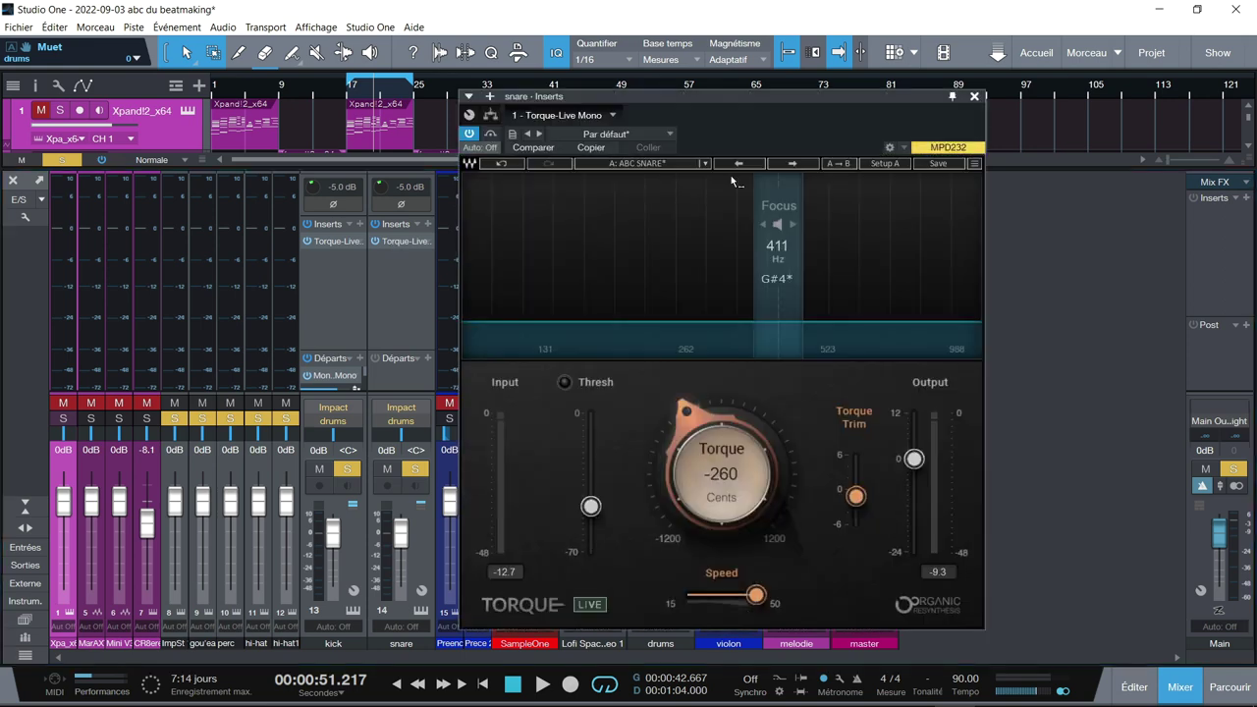
pyautogui.click(792, 163)
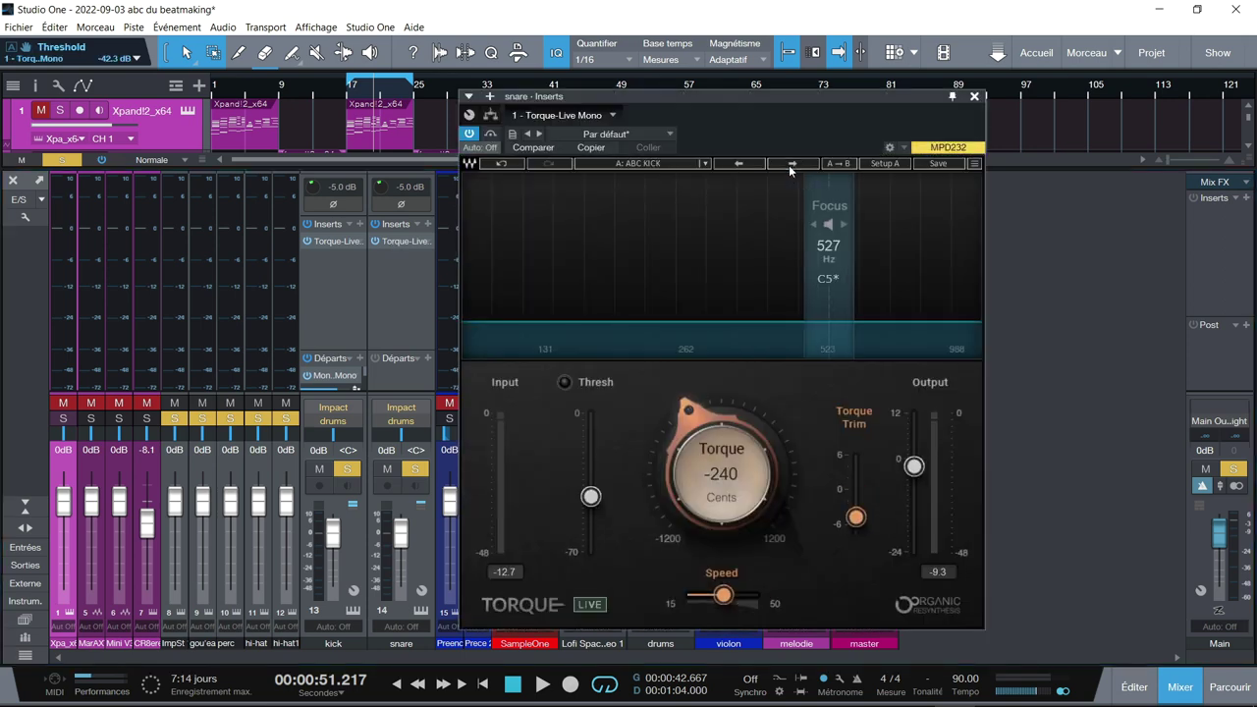
pyautogui.click(738, 163)
pyautogui.press('space')
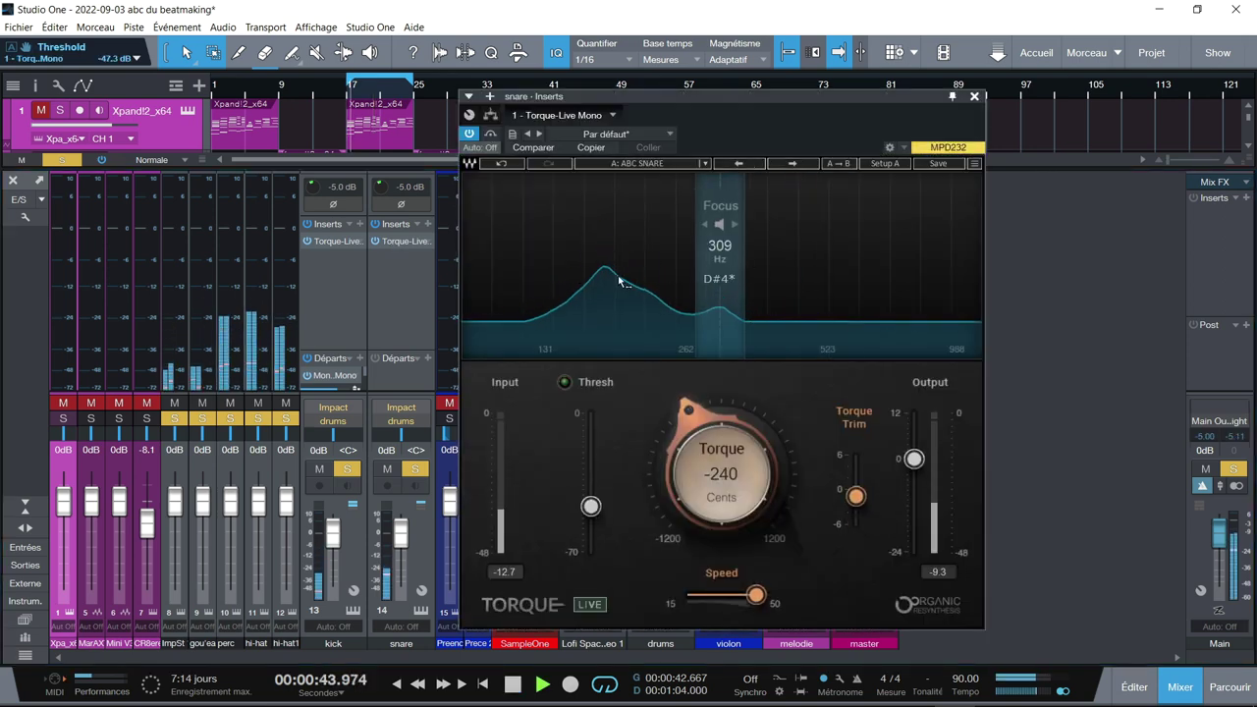
# - Compare the drum loop with the kick and snare Torque-Live inserts bypassed and active, stop playback, and close the insert window
pyautogui.click(308, 241)
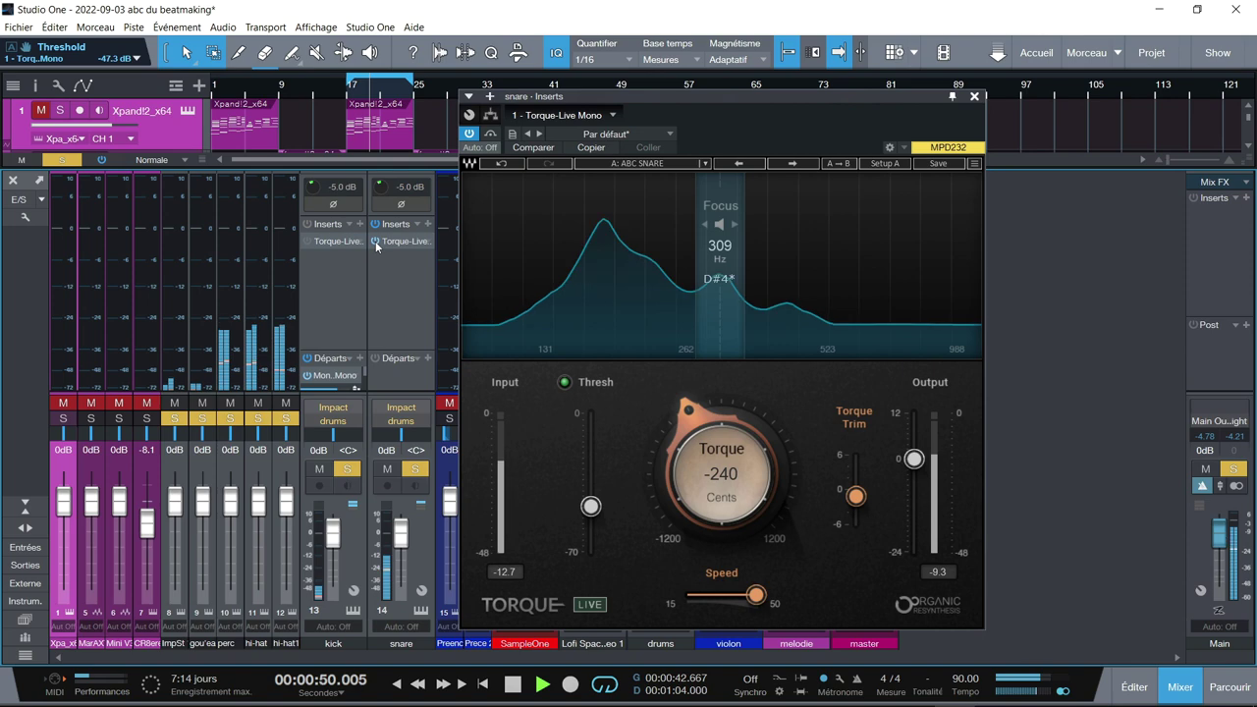
pyautogui.click(375, 242)
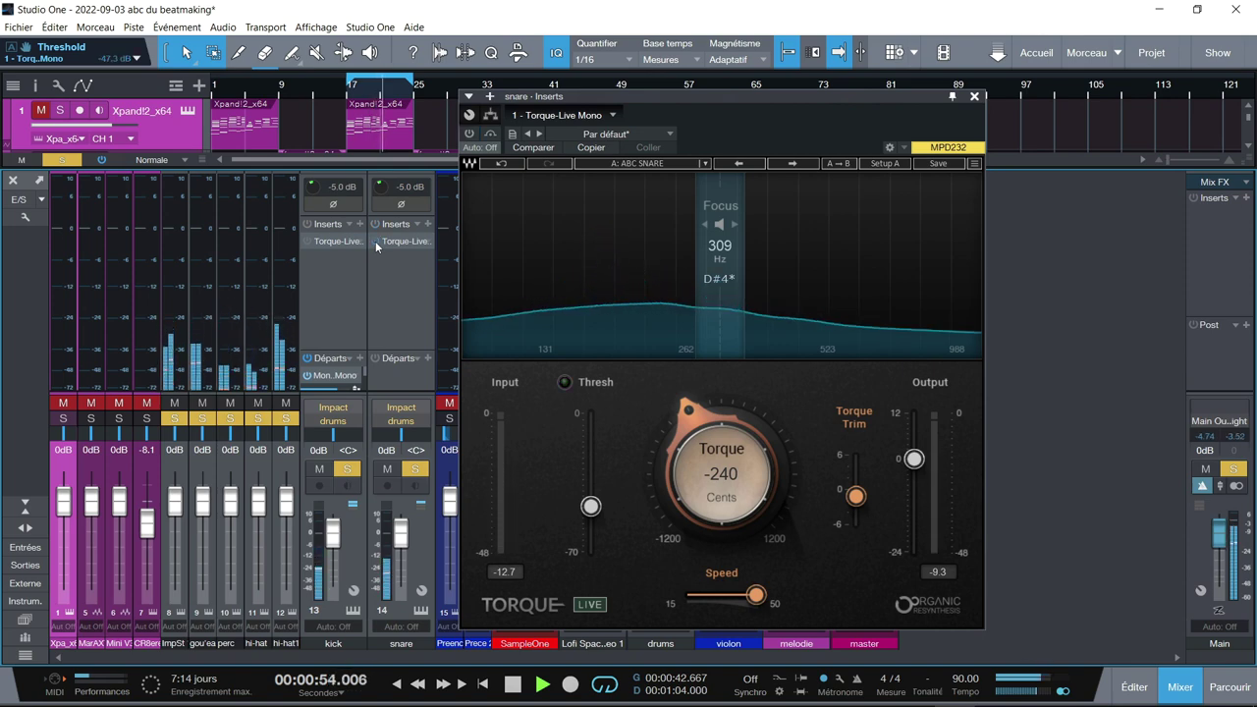
pyautogui.click(376, 243)
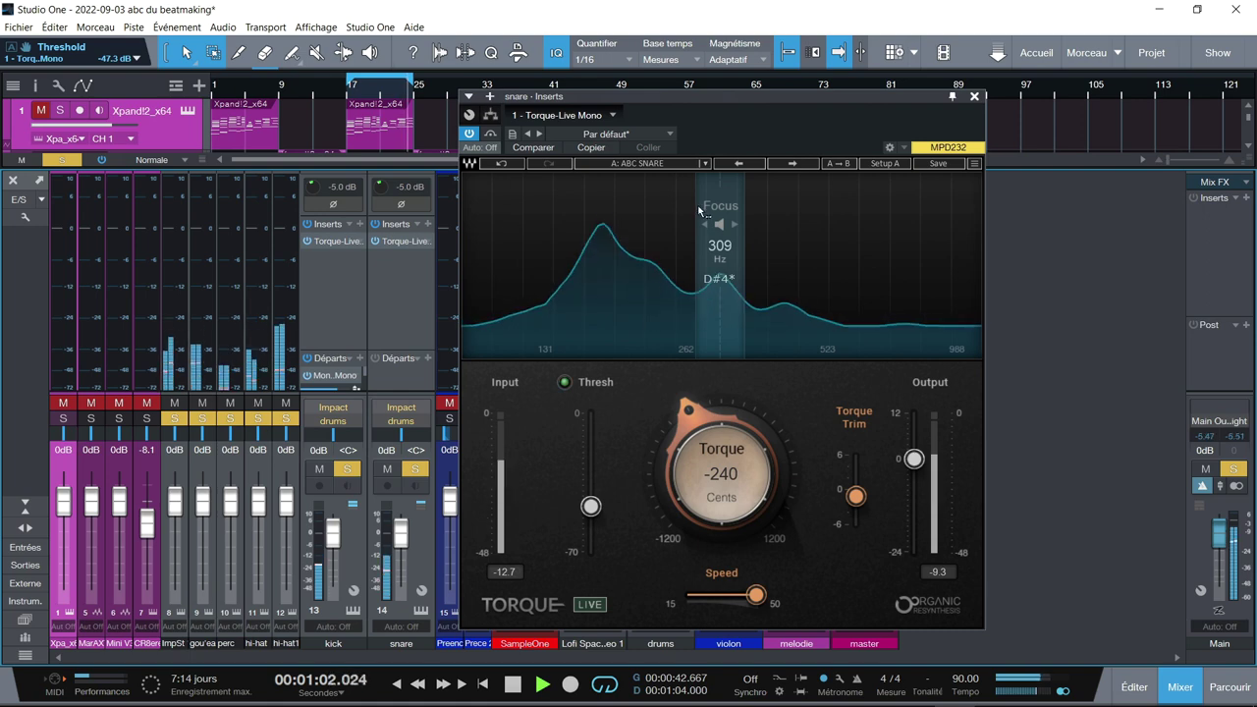
pyautogui.press('space')
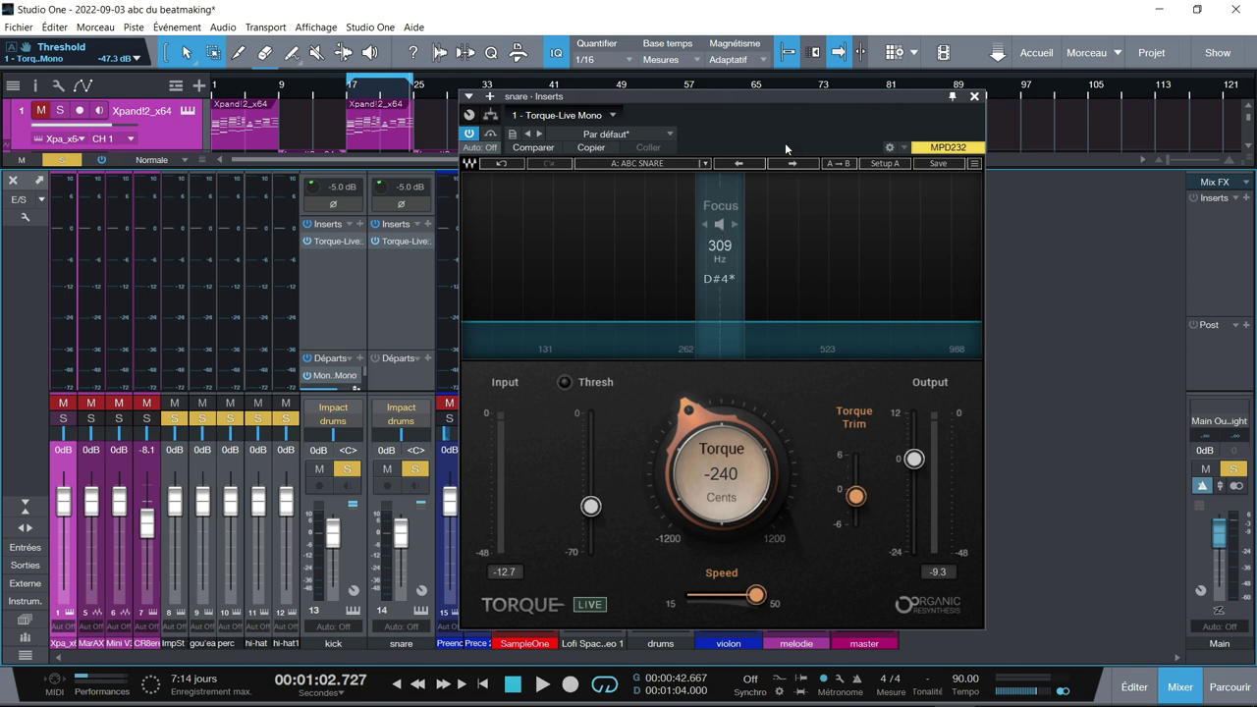
pyautogui.click(975, 97)
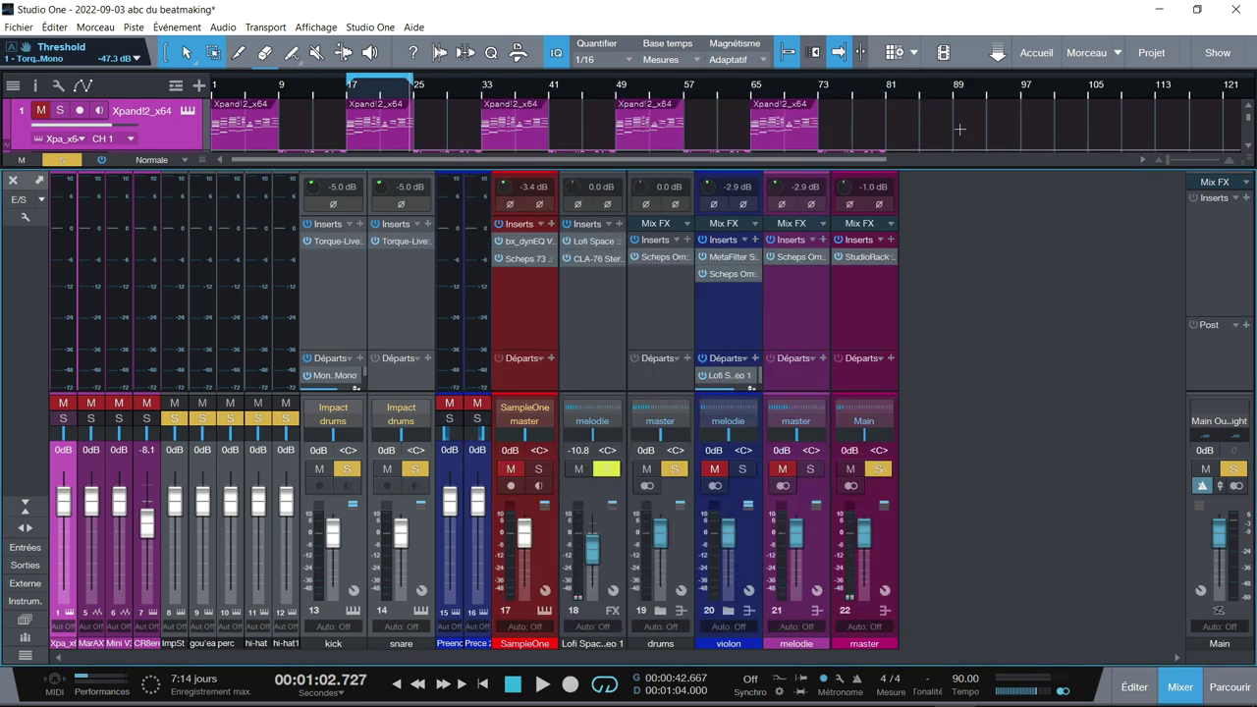
# - Open the drums bus's Scheps Omni Channel and examine its processing modules and the plug-in list of its insert slot
pyautogui.click(664, 258)
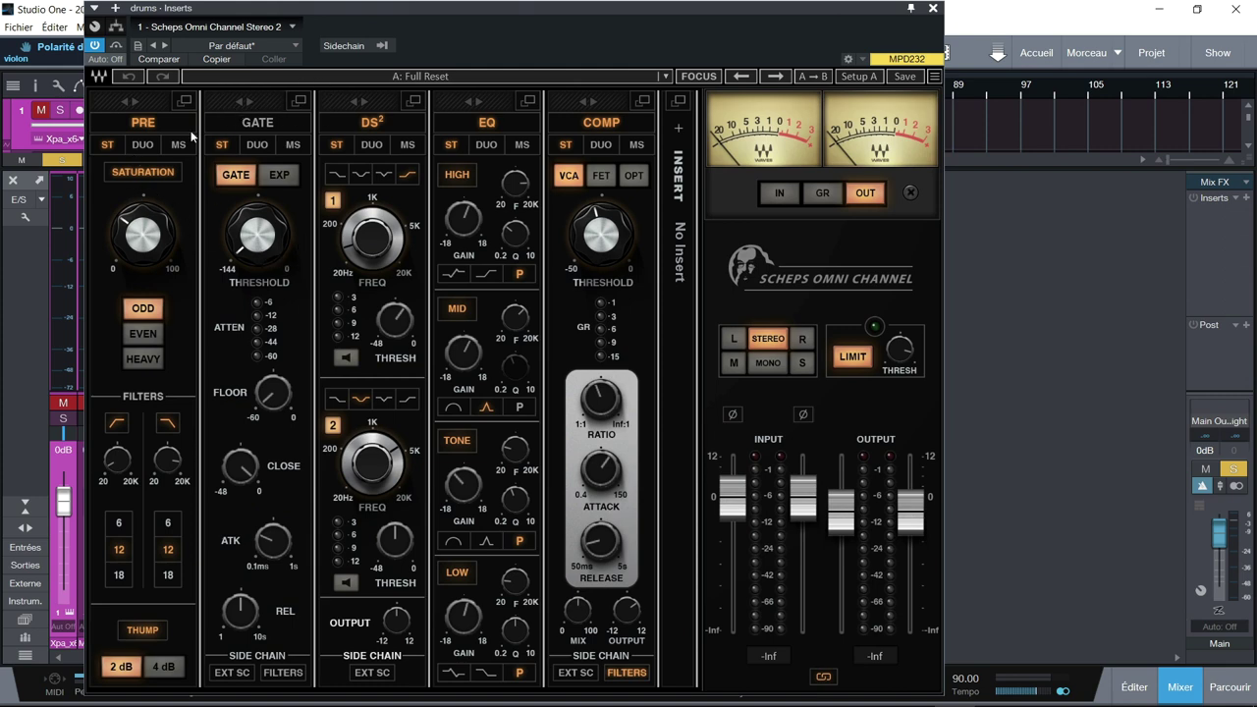
pyautogui.moveTo(273, 102)
pyautogui.mouseDown()
pyautogui.moveTo(94, 102)
pyautogui.moveTo(280, 102)
pyautogui.moveTo(259, 102)
pyautogui.mouseUp()
pyautogui.click(682, 131)
pyautogui.moveTo(731, 136)
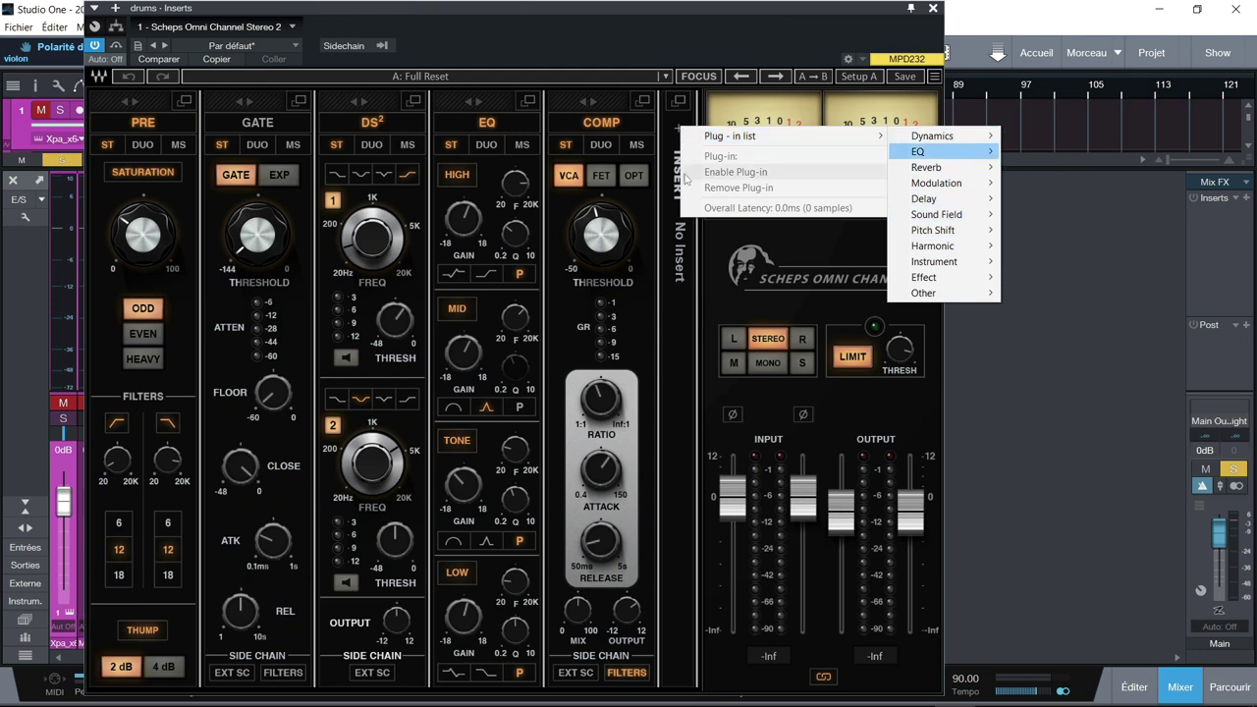
pyautogui.click(664, 119)
pyautogui.moveTo(716, 128)
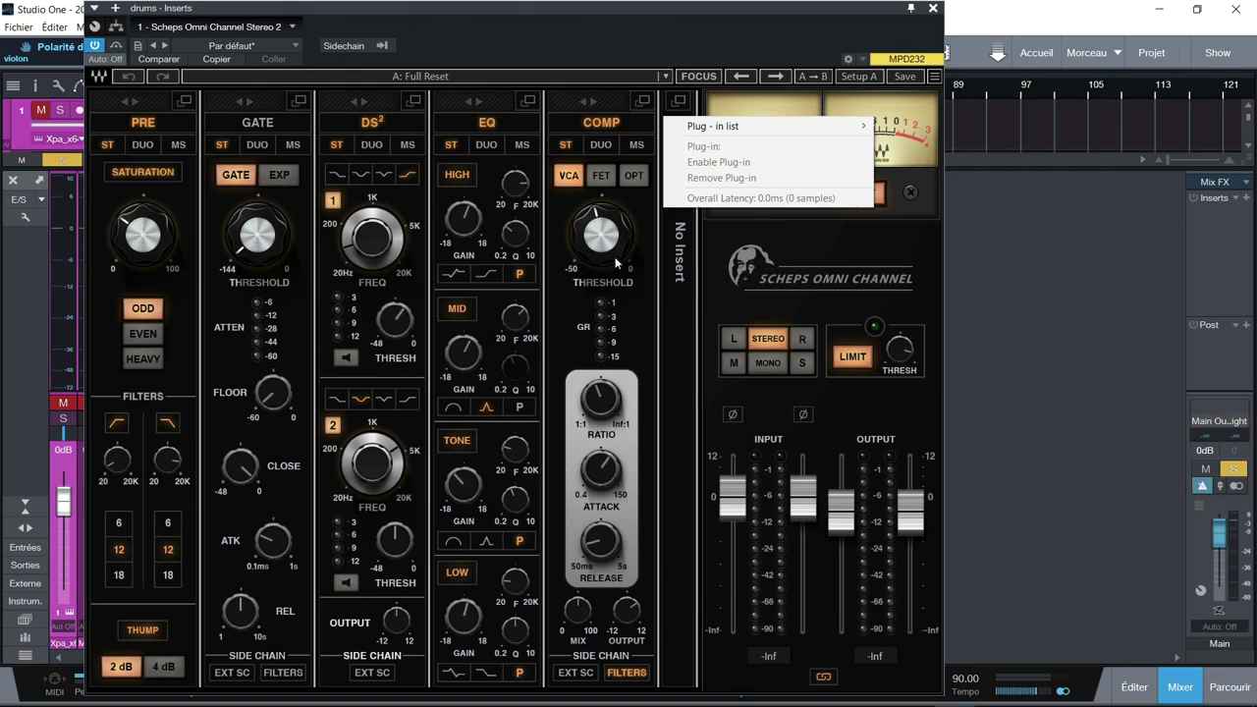
pyautogui.rightClick(488, 290)
pyautogui.click(462, 251)
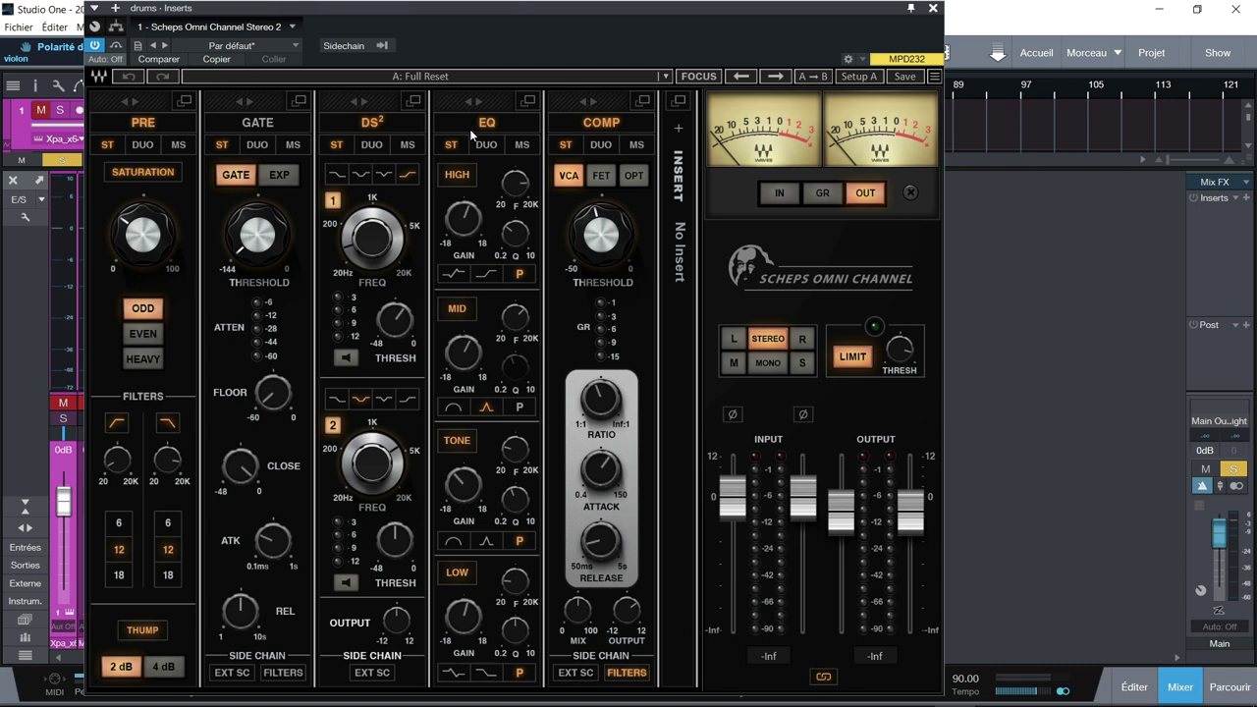
# - Play the drum loop and compare it with the Scheps Omni Channel bypassed and active
pyautogui.press('space')
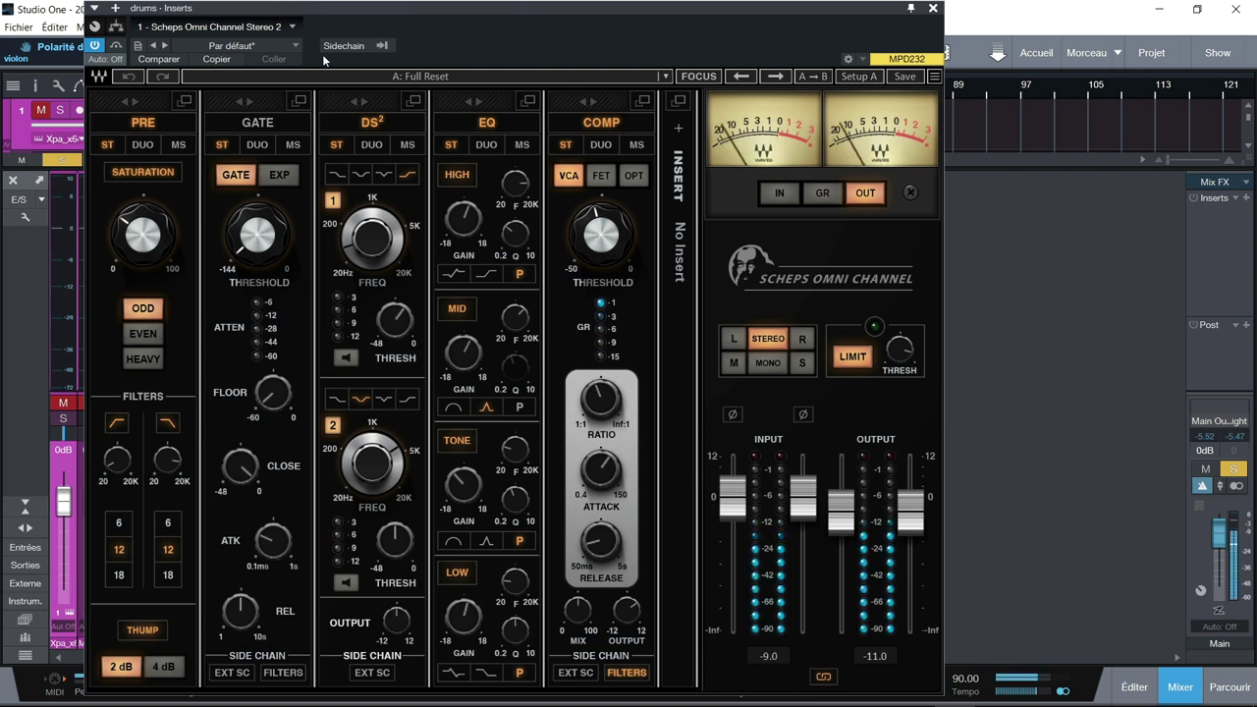
pyautogui.click(115, 47)
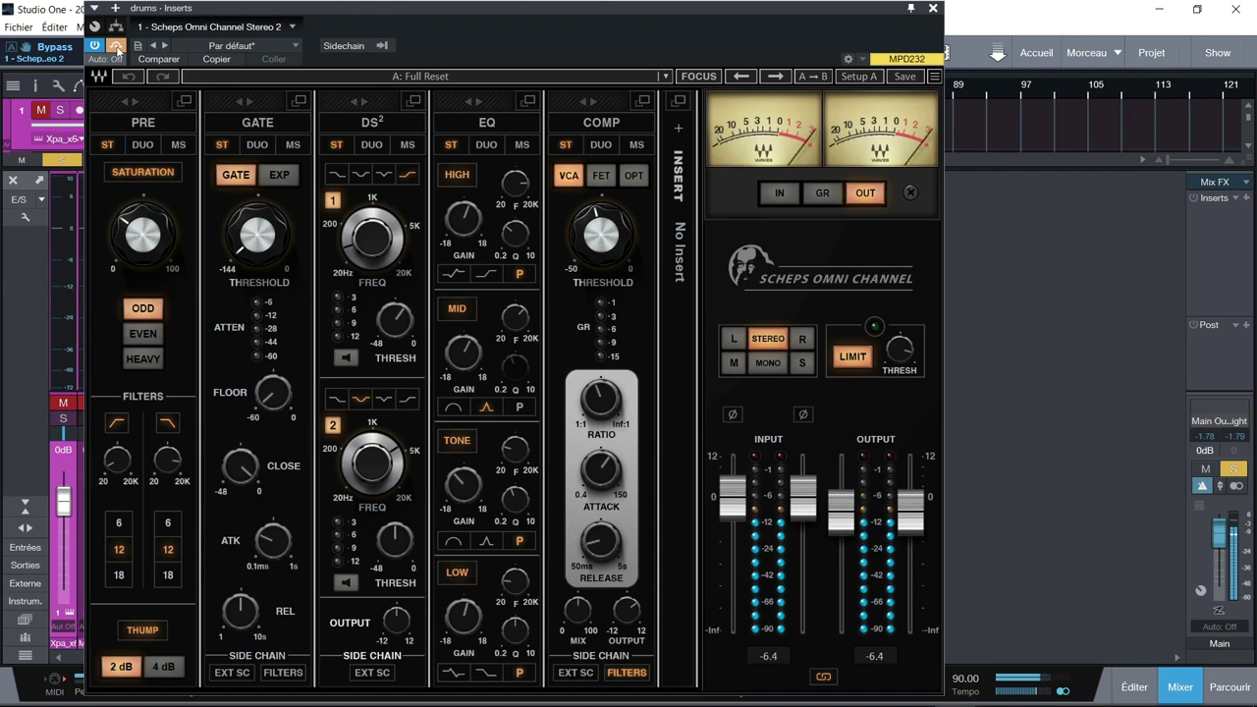
pyautogui.click(116, 46)
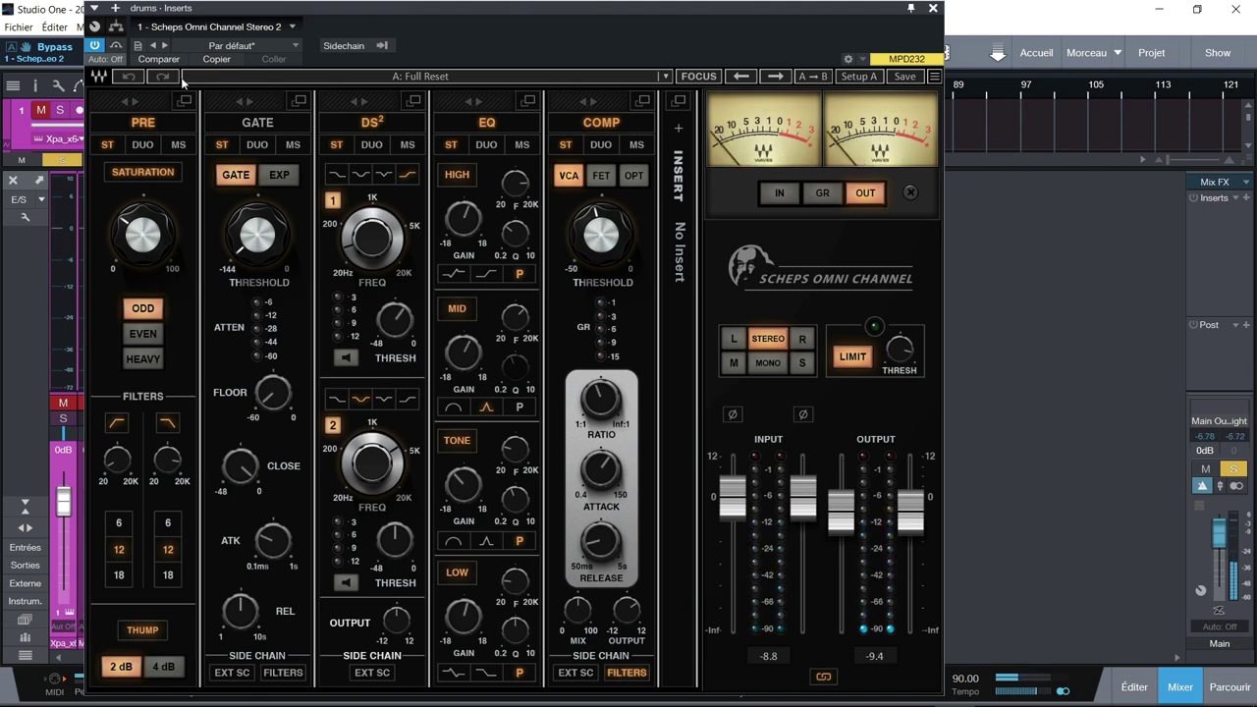
pyautogui.rightClick(398, 238)
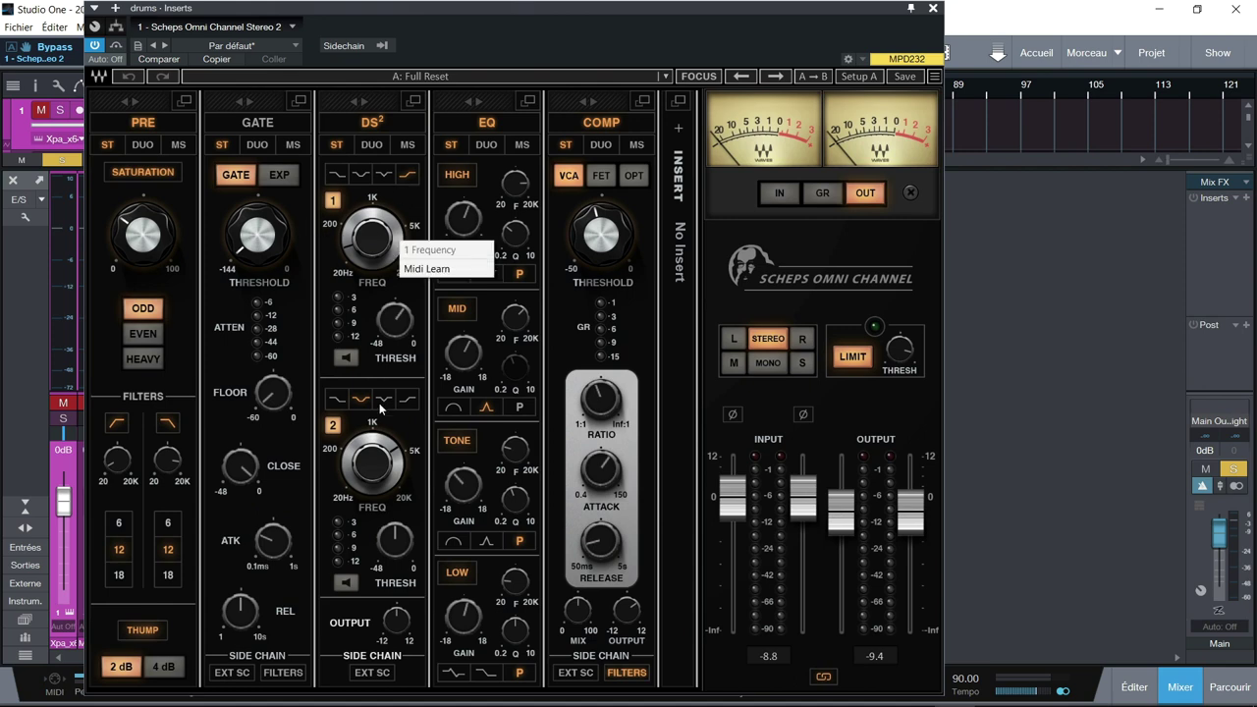
pyautogui.rightClick(381, 411)
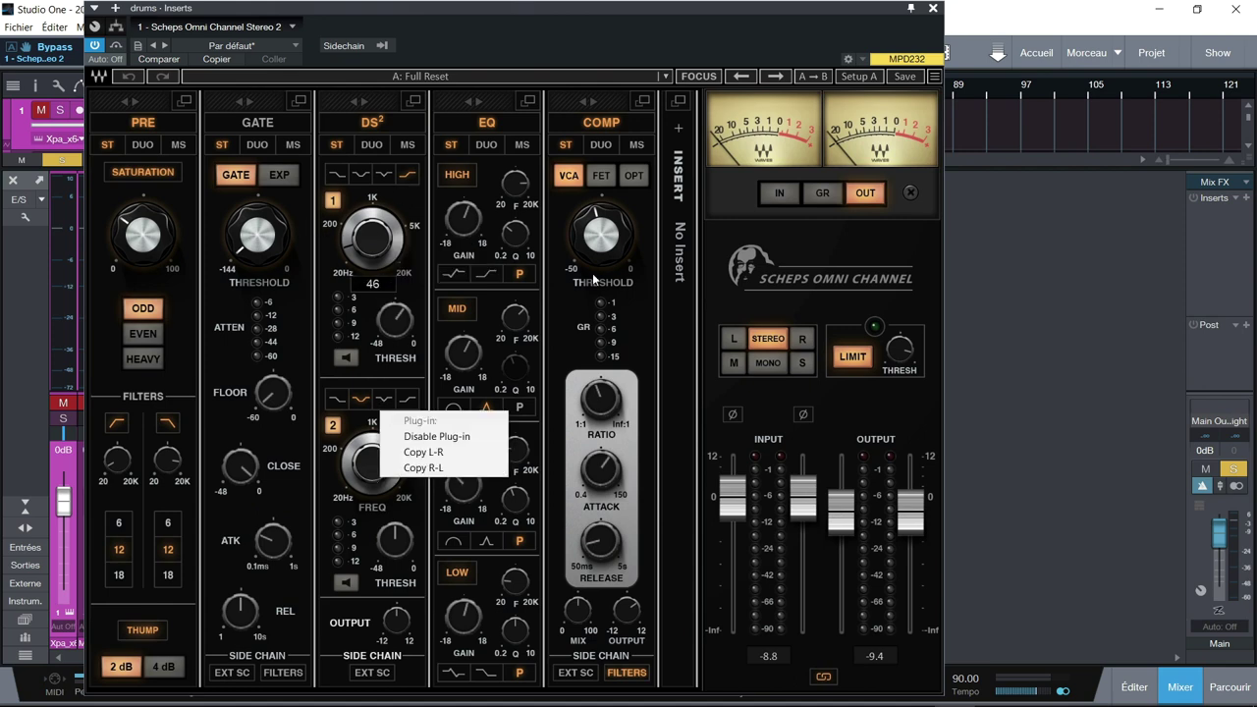
pyautogui.click(511, 285)
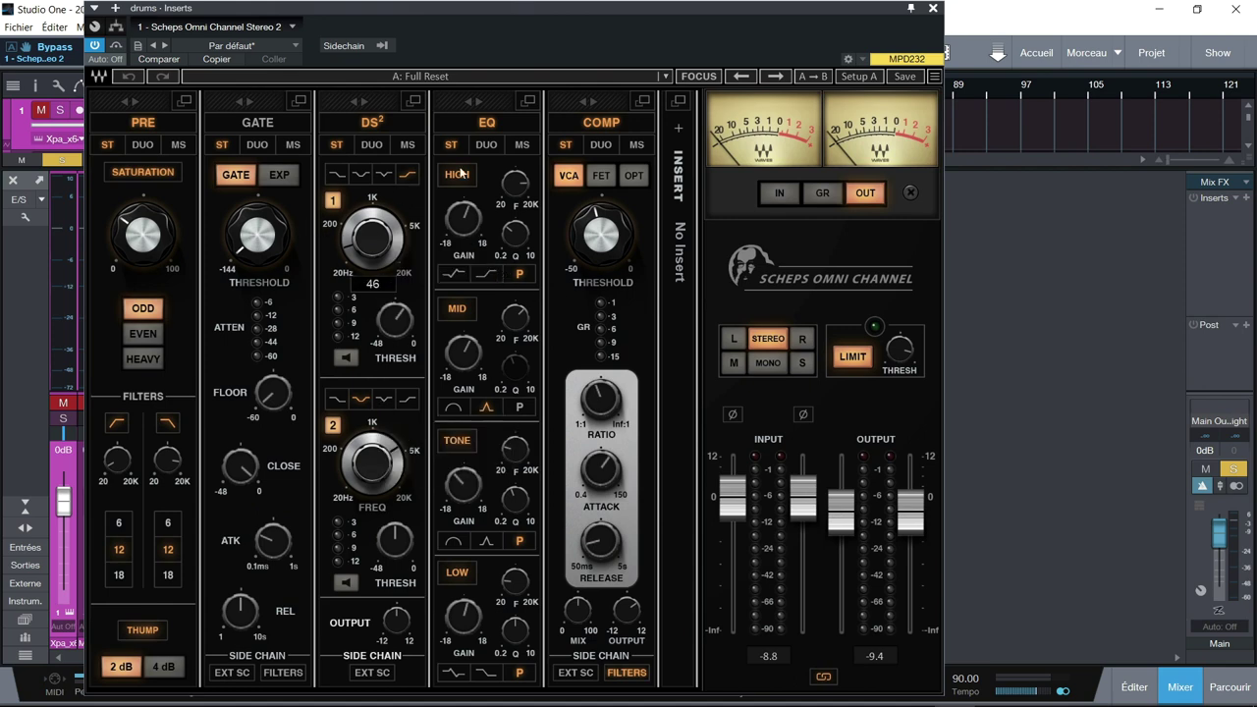
pyautogui.click(529, 102)
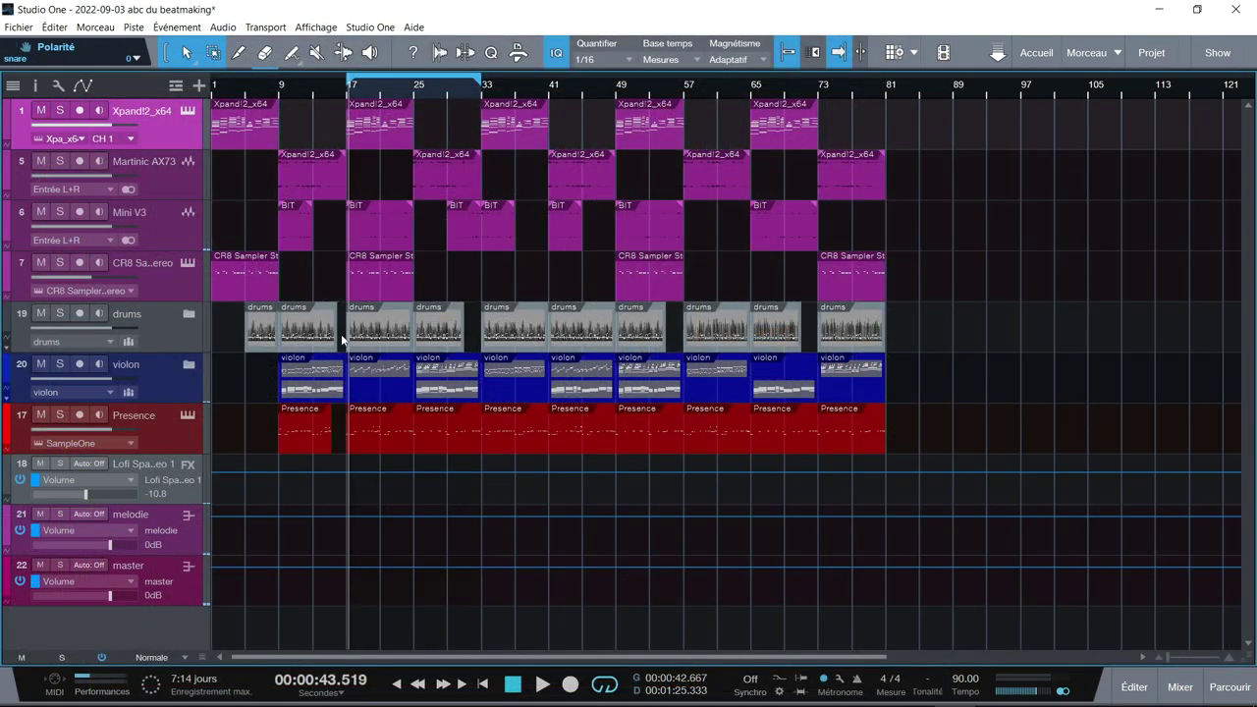
# - Show the mixer, solo the melodie bus, and listen to its part of the loop before stopping playback
pyautogui.press('F3')
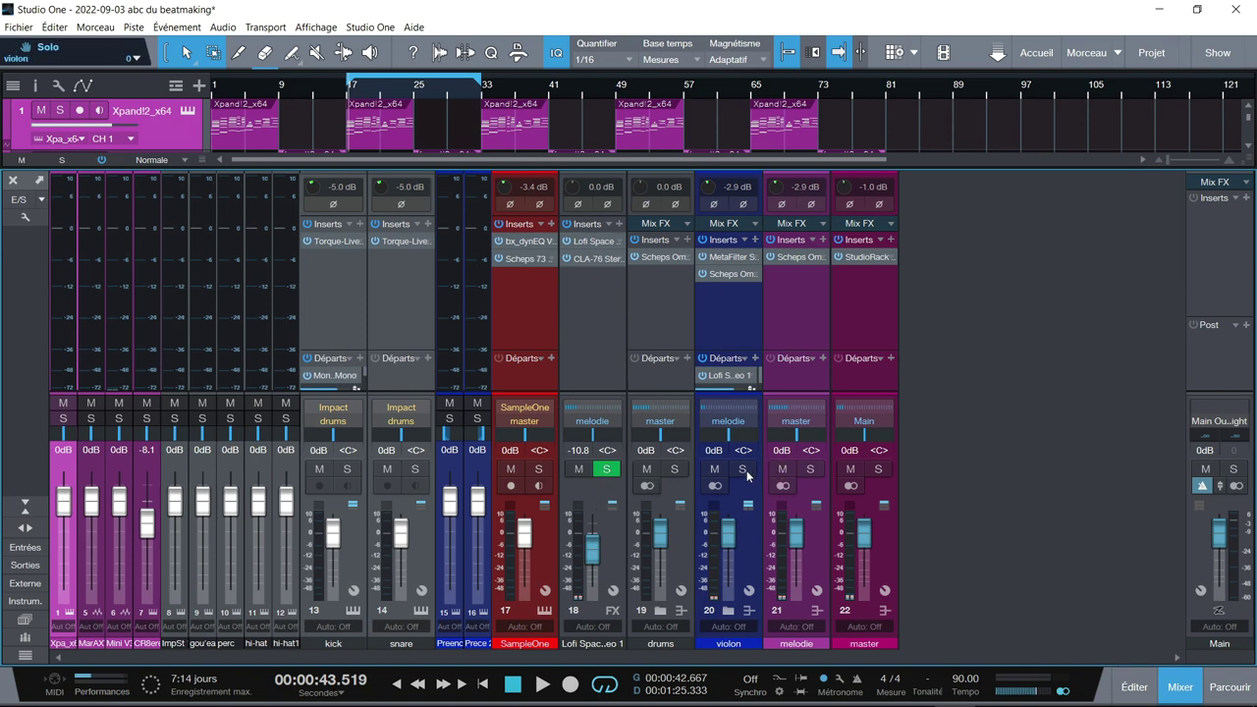
pyautogui.click(810, 469)
pyautogui.press('space')
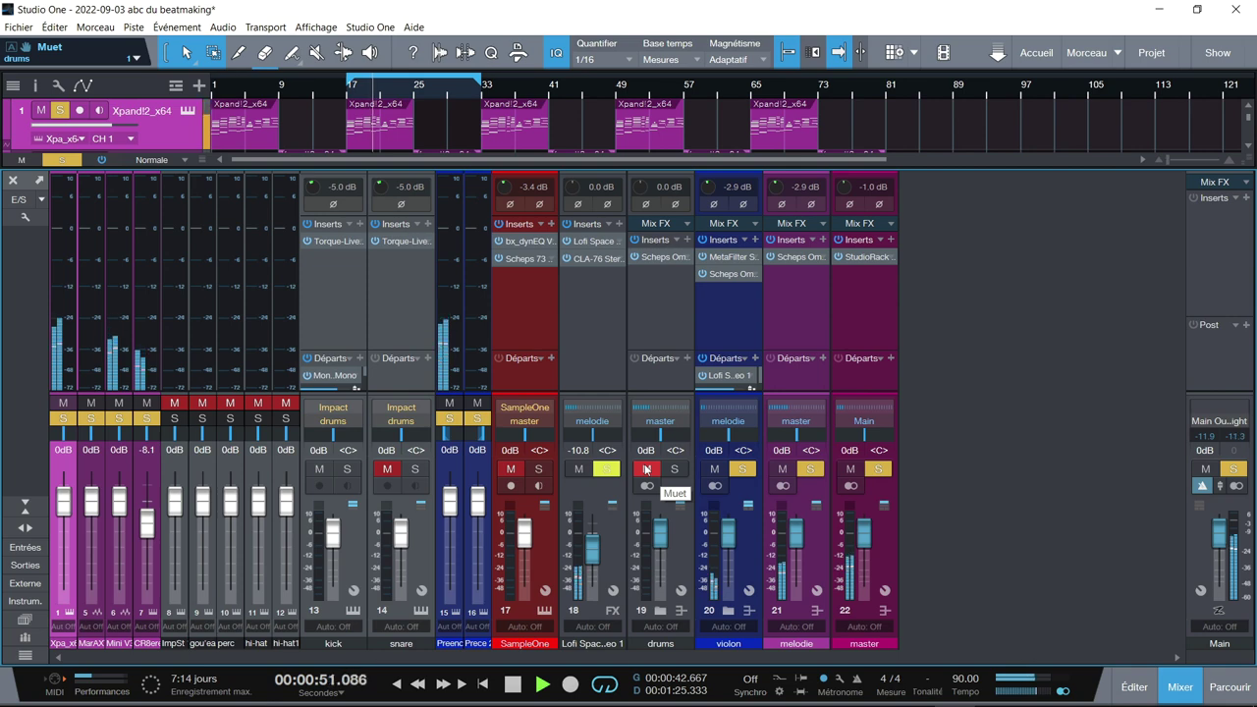
pyautogui.press('space')
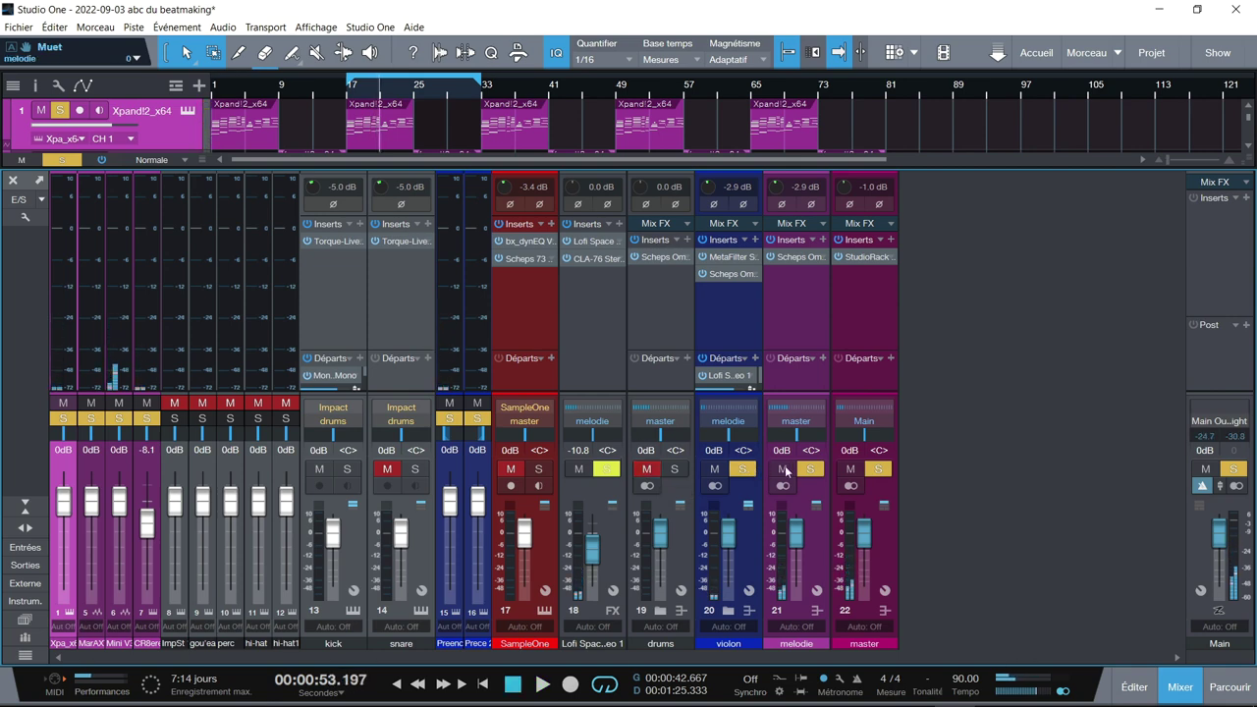
# - Clear the solos on the violon, melodie and master buses
pyautogui.click(751, 469)
pyautogui.keyDown('alt'); pyautogui.click(606, 468); pyautogui.keyUp('alt')
pyautogui.click(879, 469)
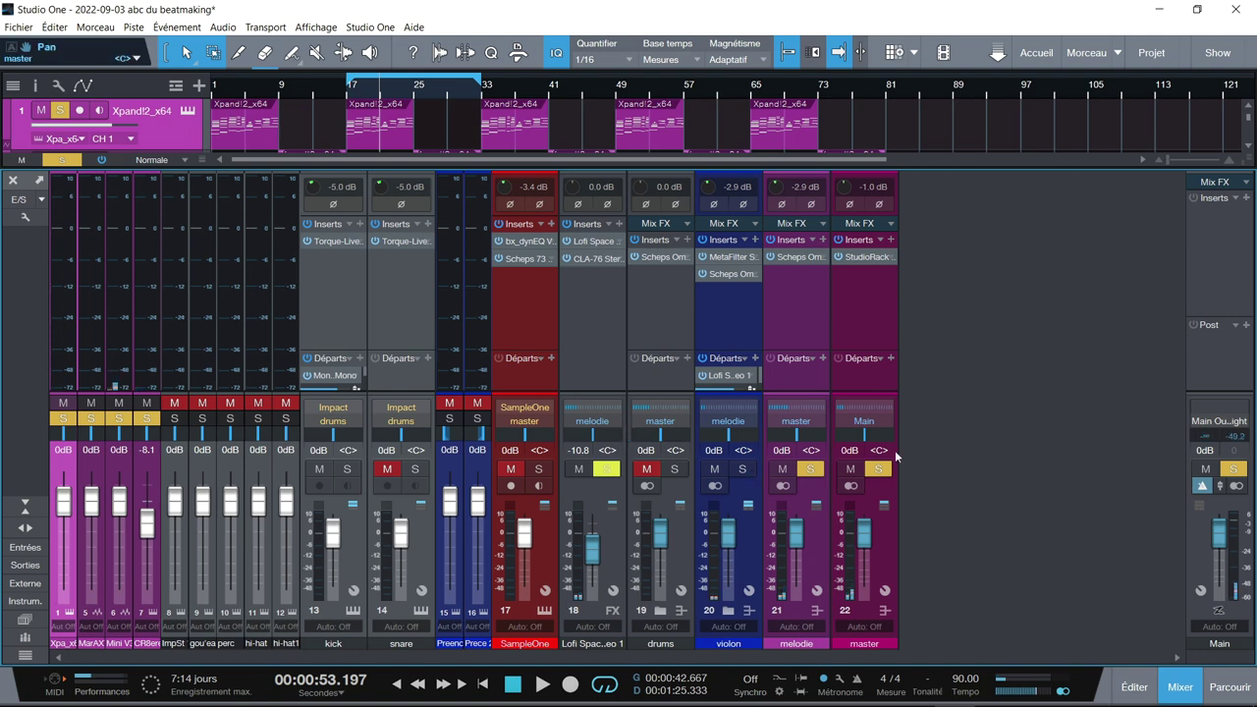
pyautogui.click(810, 468)
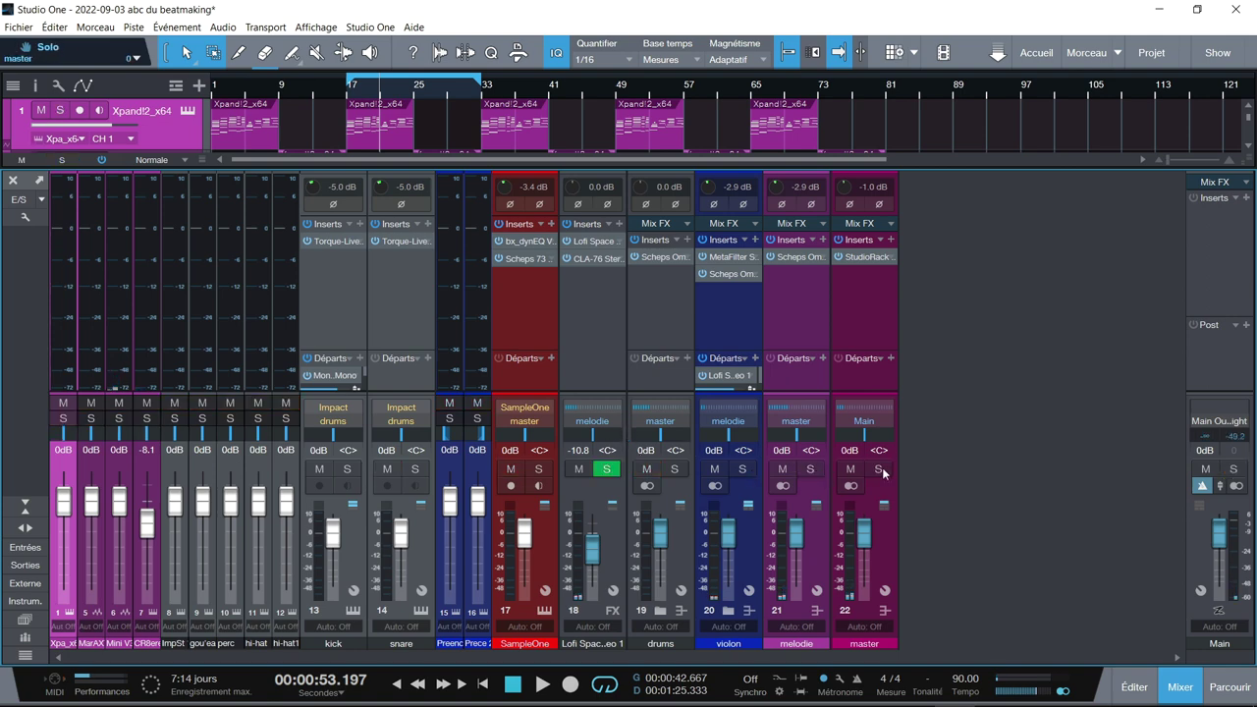
# - Solo the Lofi Space effects channel and listen to its return before stopping playback
pyautogui.click(607, 470)
pyautogui.press('space')
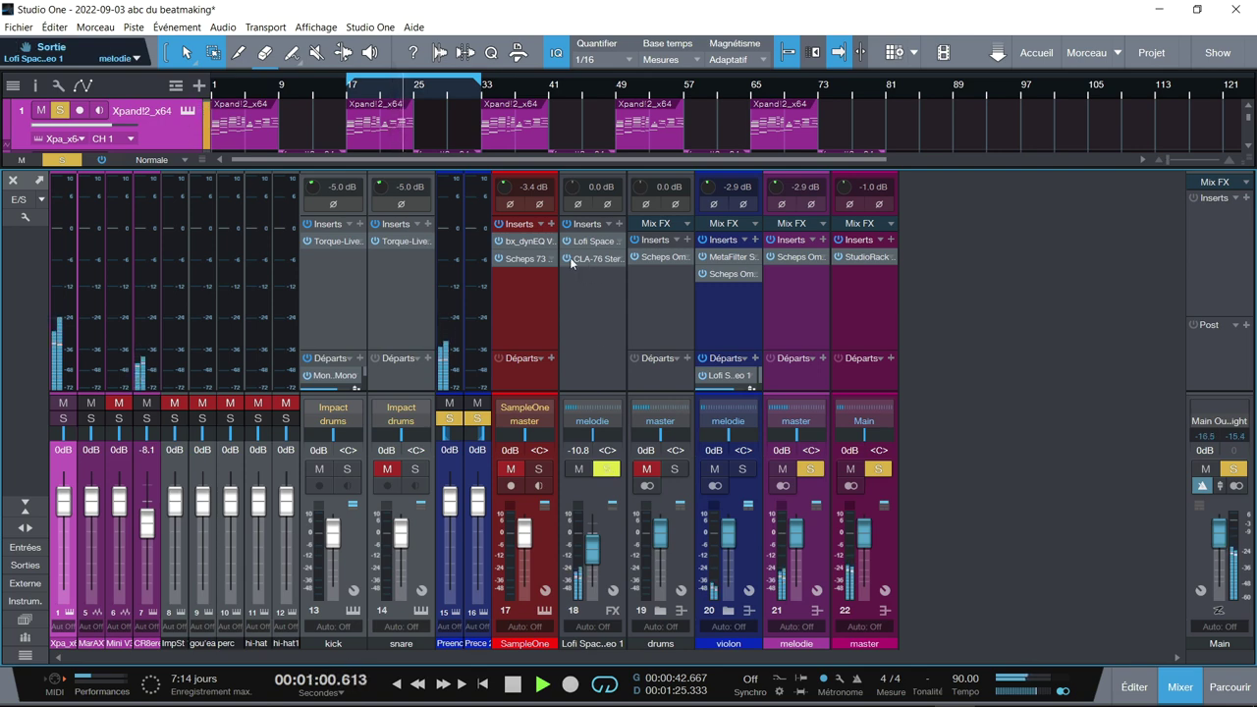
pyautogui.press('space')
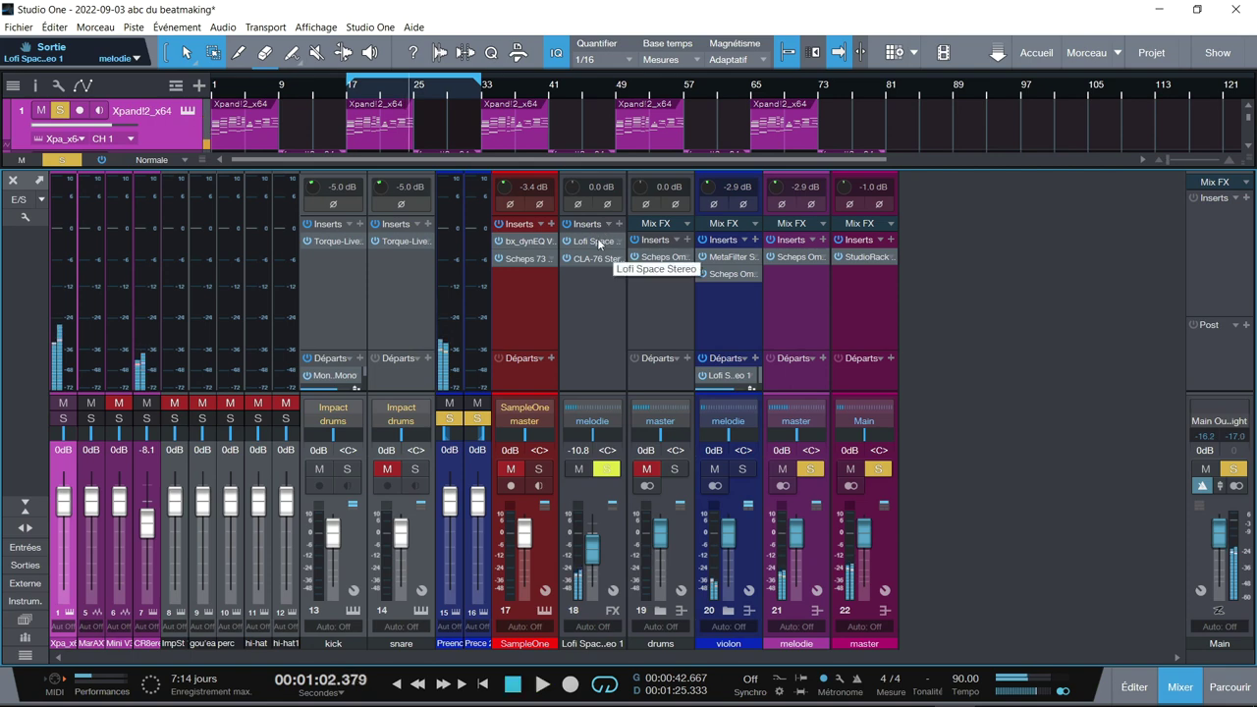
# - Examine the Lofi Space echo, reverb, filter and mix controls and the CLA-76 compressor on the effects channel
pyautogui.click(599, 244)
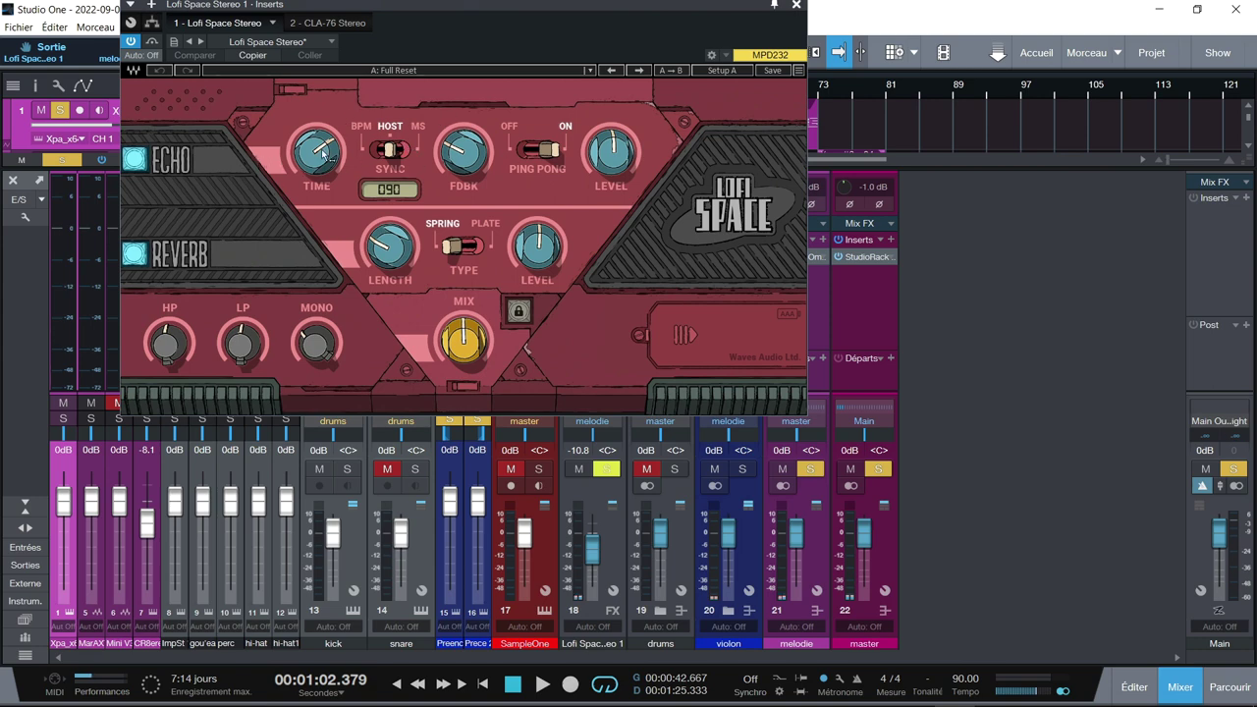
pyautogui.moveTo(319, 154)
pyautogui.moveTo(466, 165)
pyautogui.moveTo(617, 157)
pyautogui.click(389, 253)
pyautogui.moveTo(465, 339)
pyautogui.moveTo(253, 347)
pyautogui.click(313, 342)
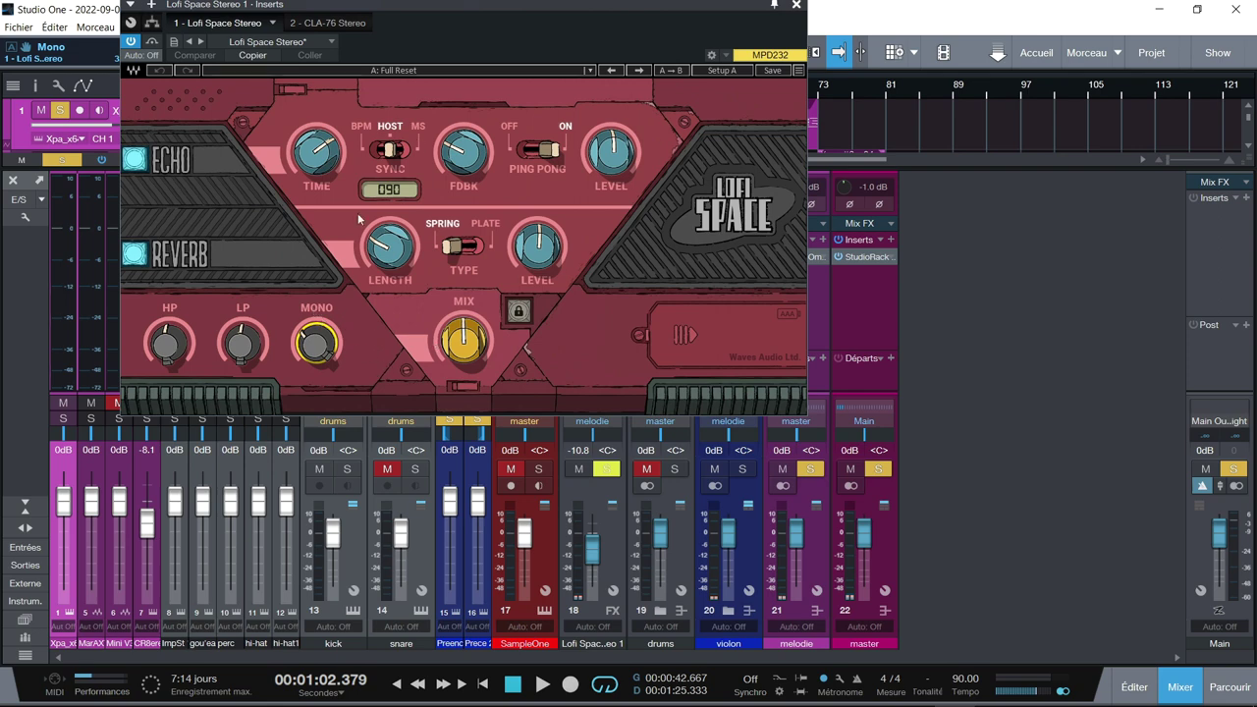
pyautogui.click(324, 22)
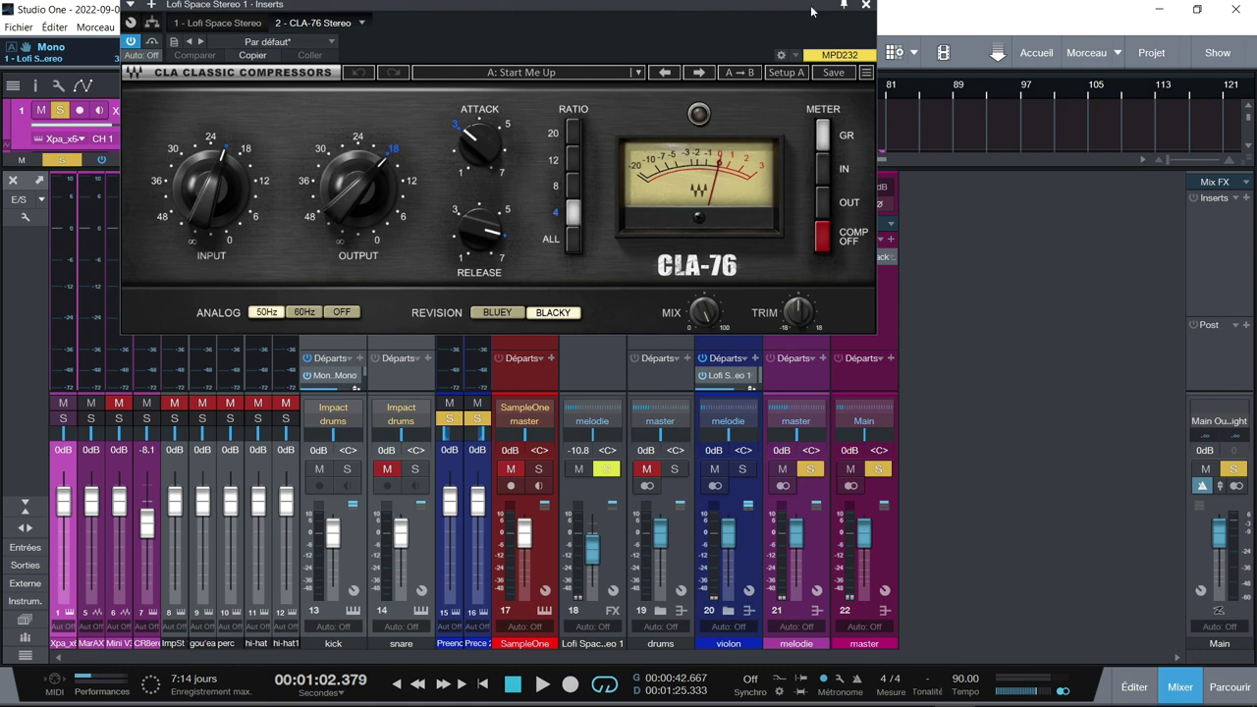
pyautogui.click(866, 5)
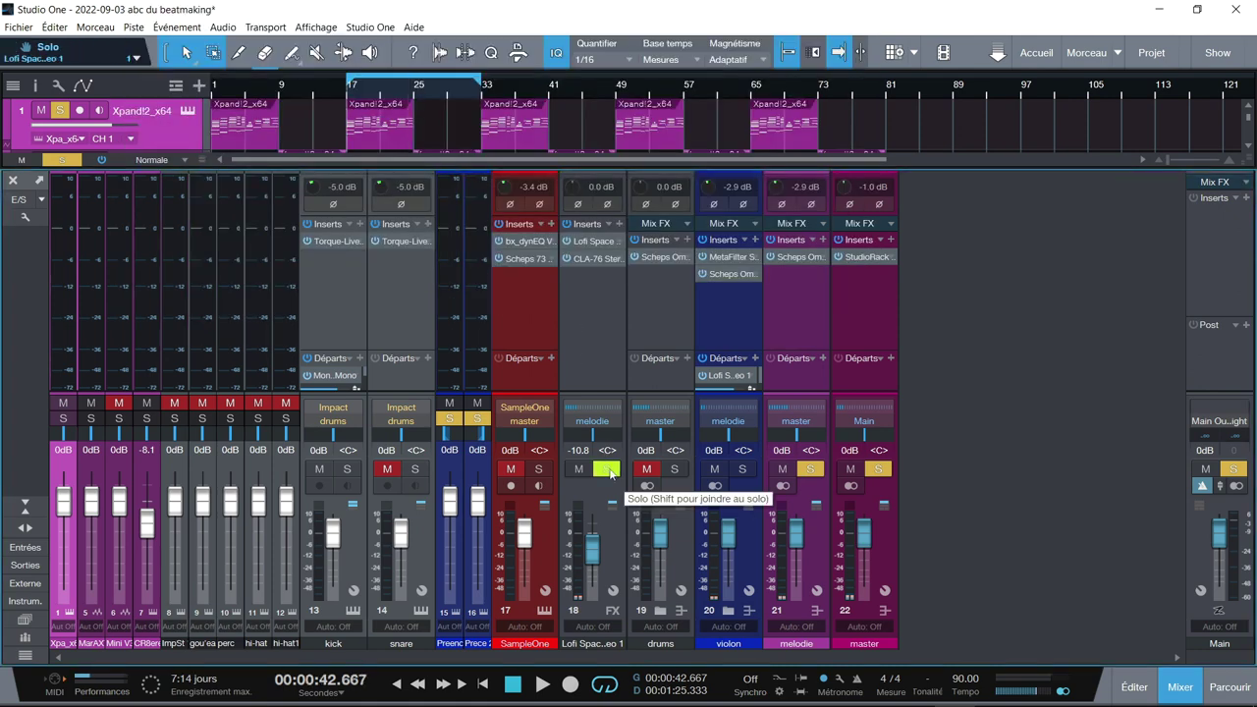
# - Play the soloed Lofi Space effects channel and compare it with the CLA-76 bypassed and active
pyautogui.press('space')
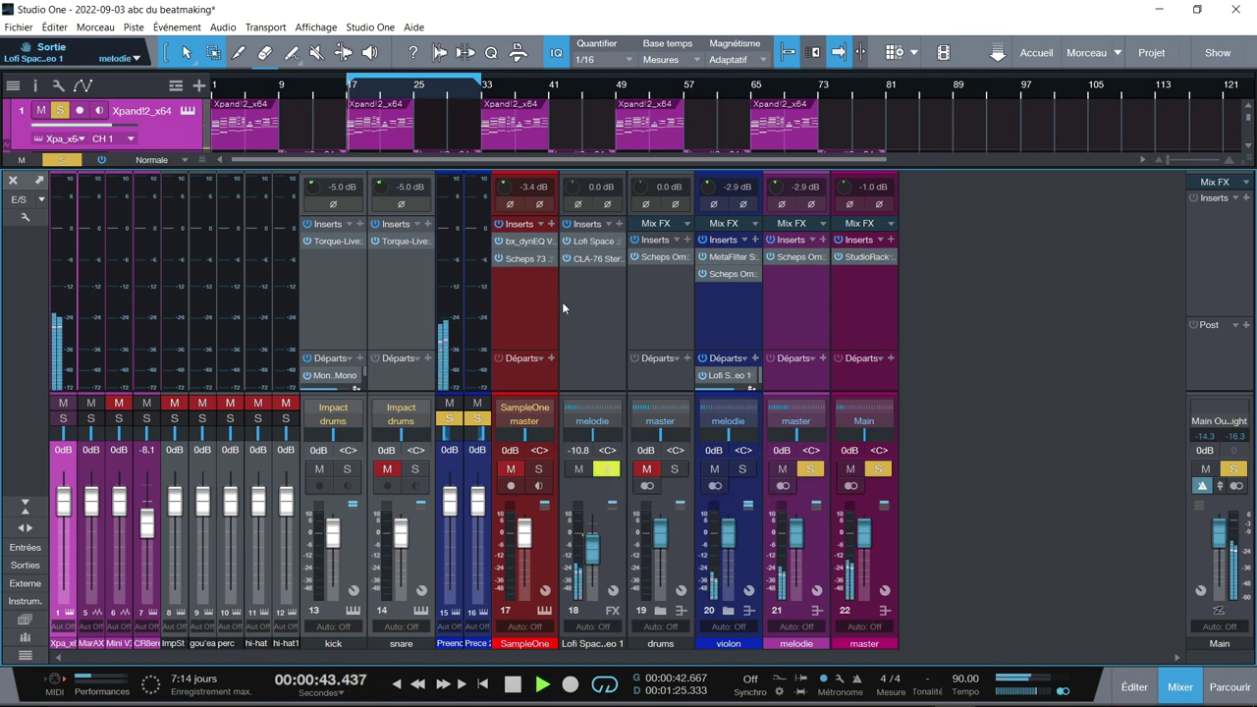
pyautogui.click(579, 242)
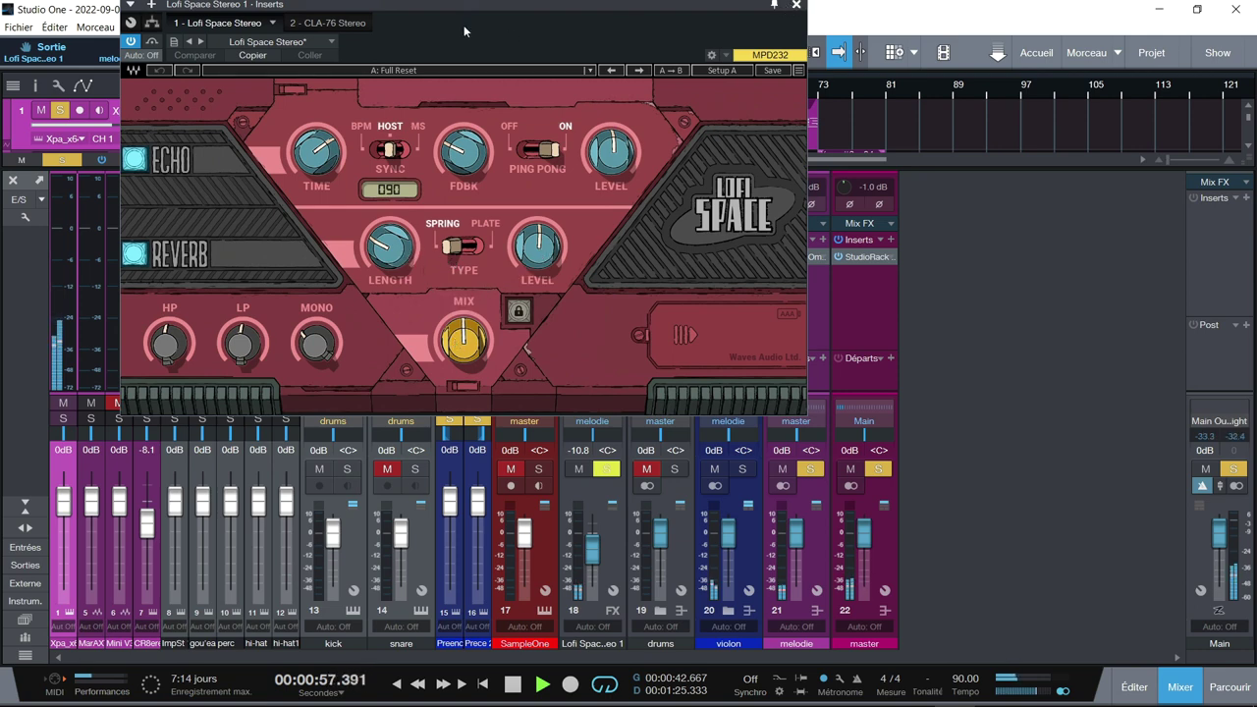
pyautogui.click(294, 26)
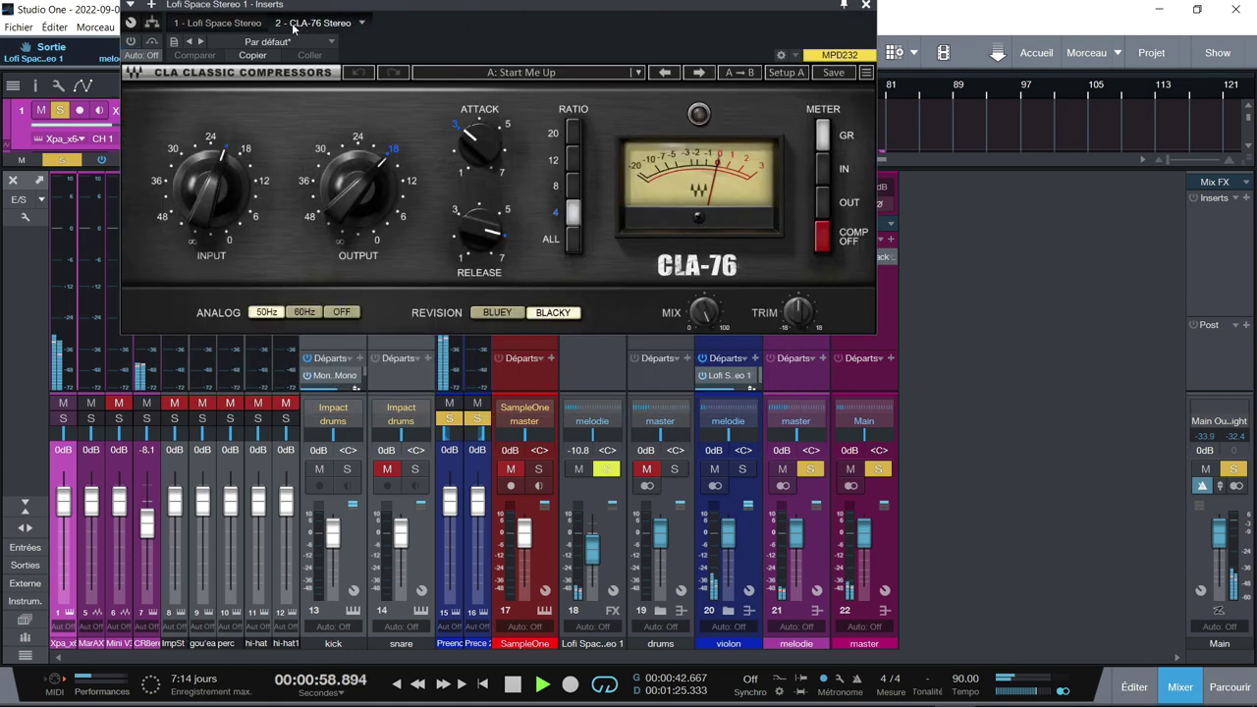
pyautogui.click(130, 43)
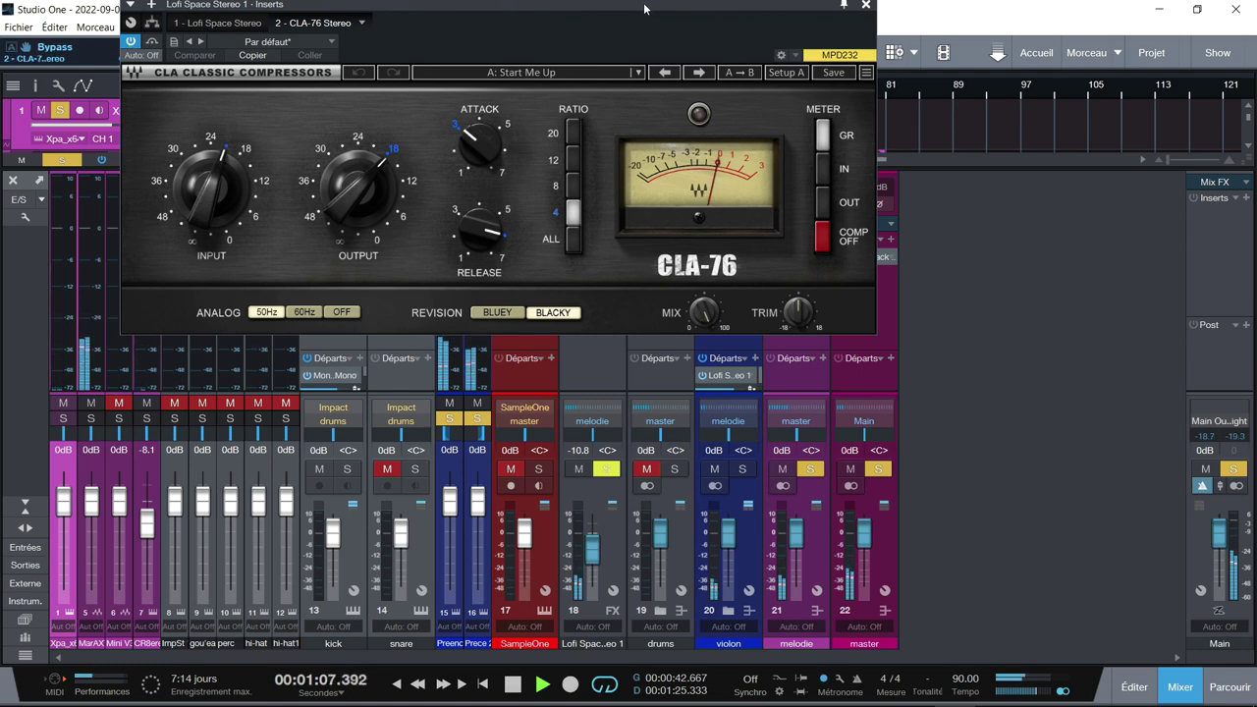
pyautogui.press('space')
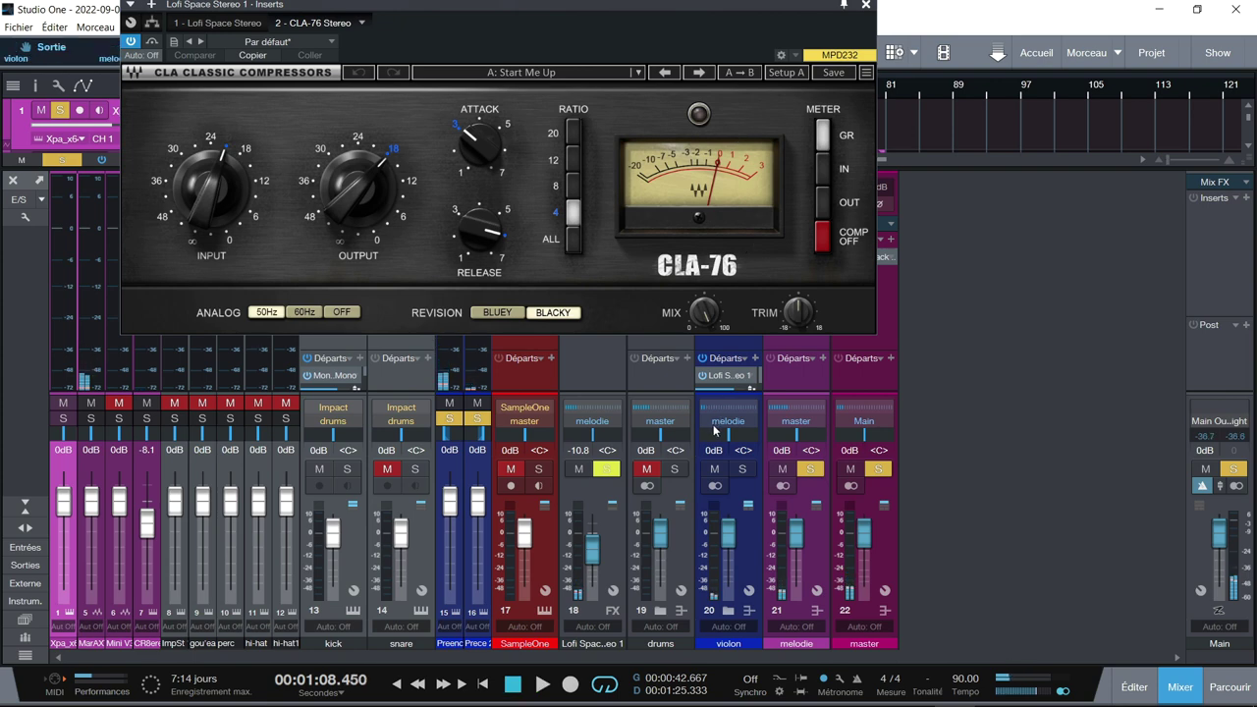
# - Solo the melodie bus instead of the effects channel and listen to its part of the loop
pyautogui.click(743, 472)
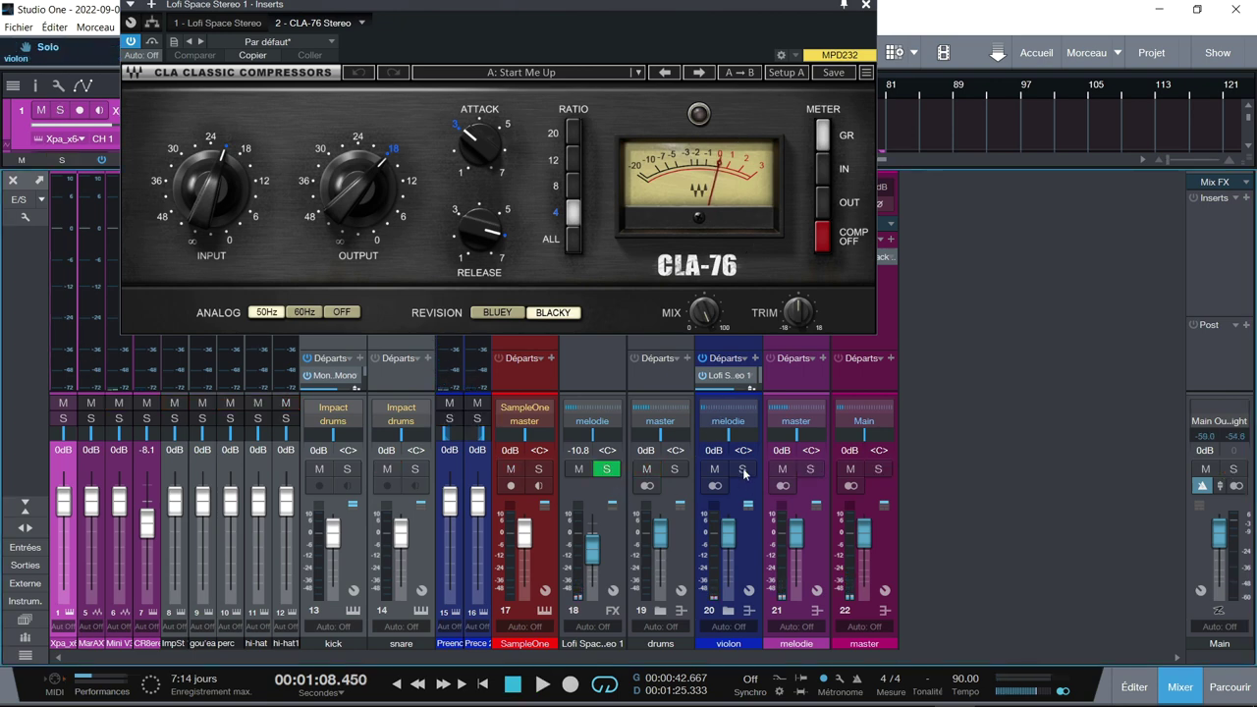
pyautogui.click(813, 469)
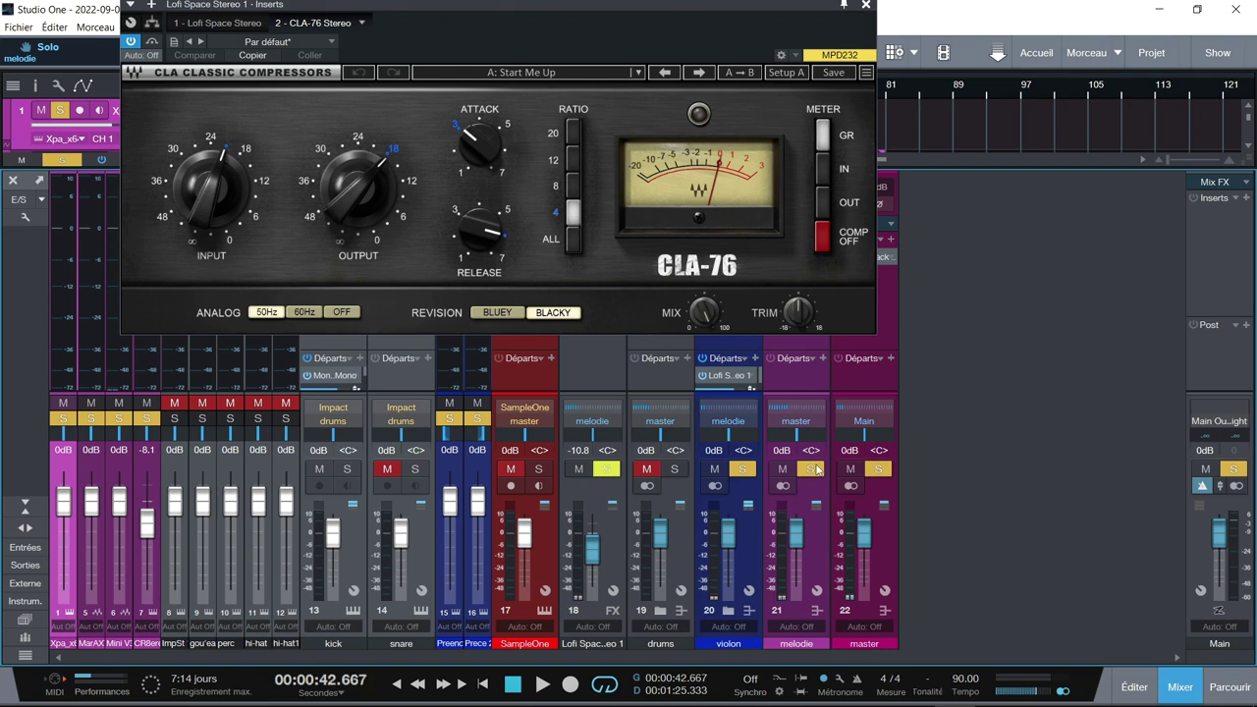
pyautogui.press('space')
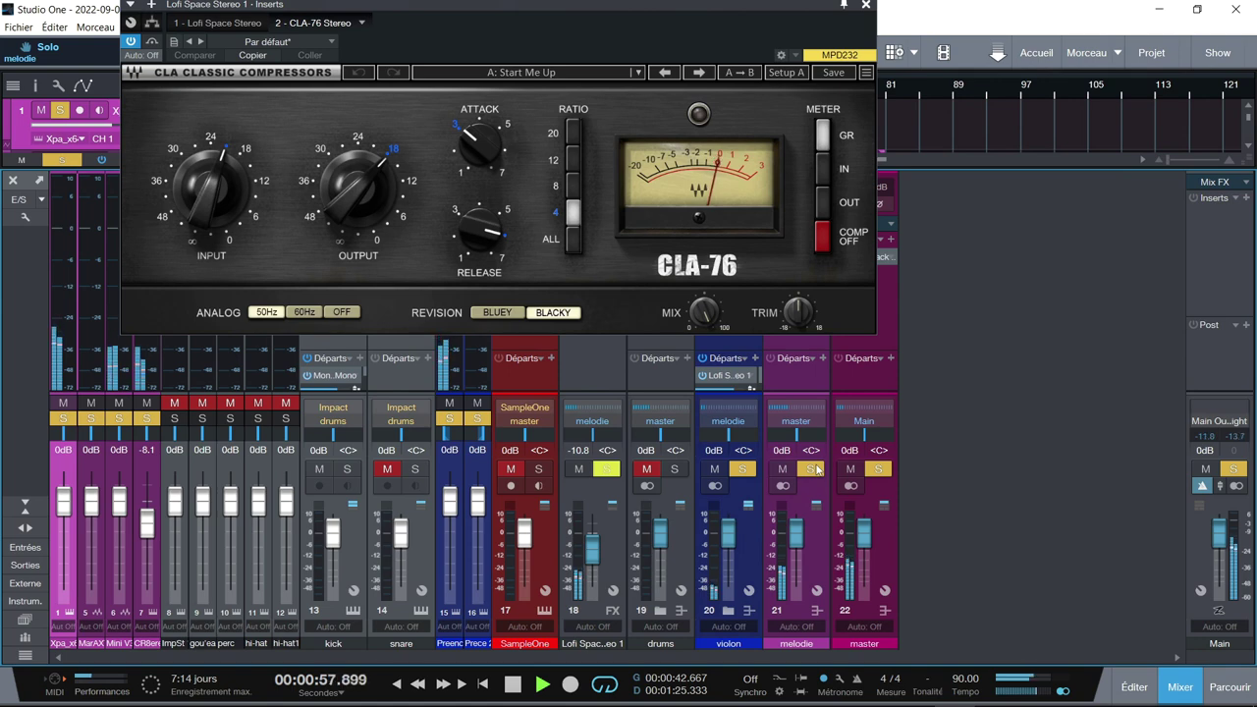
pyautogui.press('space')
# - Show all mixer channels at full width without the CLA-76 window and clear the active solos
pyautogui.click(20, 526)
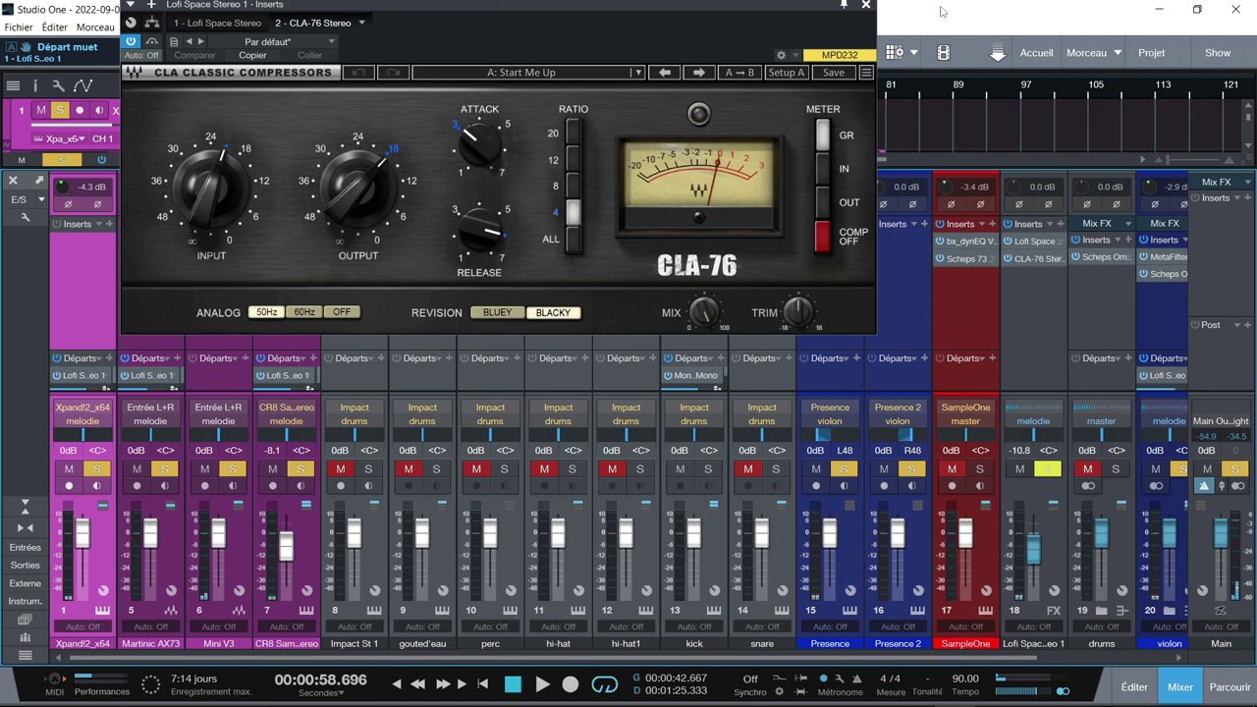
pyautogui.click(866, 7)
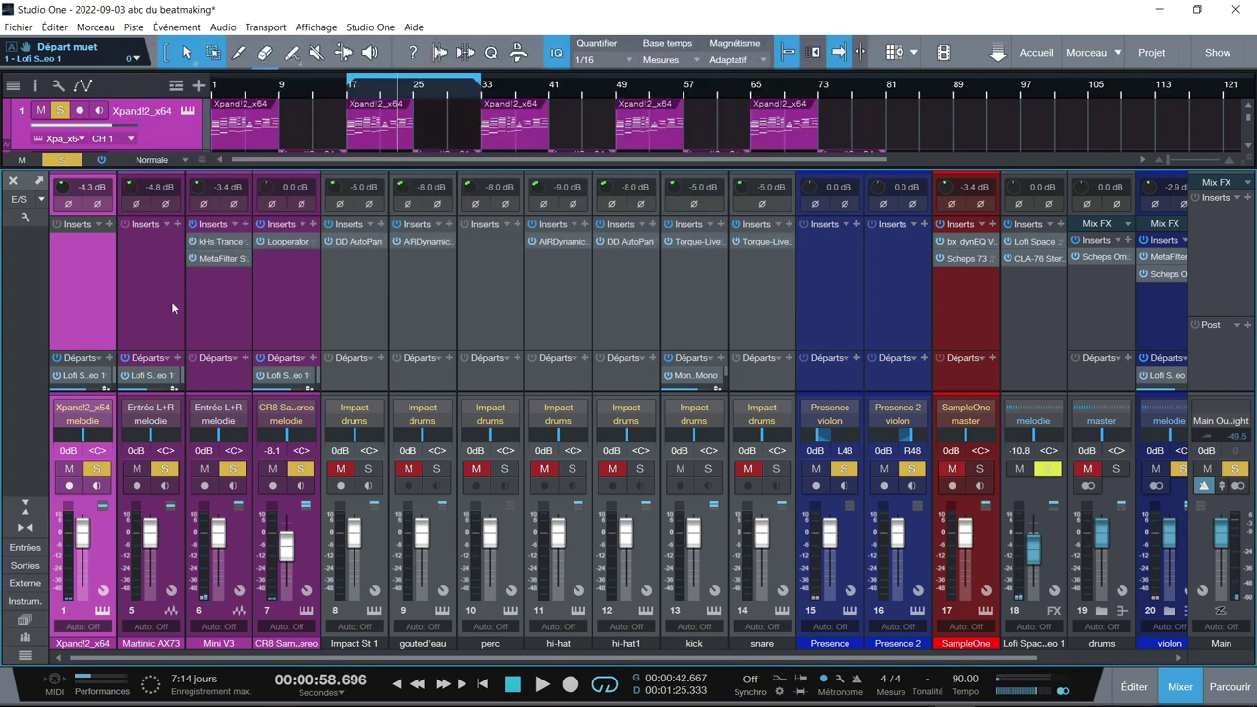
pyautogui.keyDown('alt'); pyautogui.click(233, 468); pyautogui.keyUp('alt')
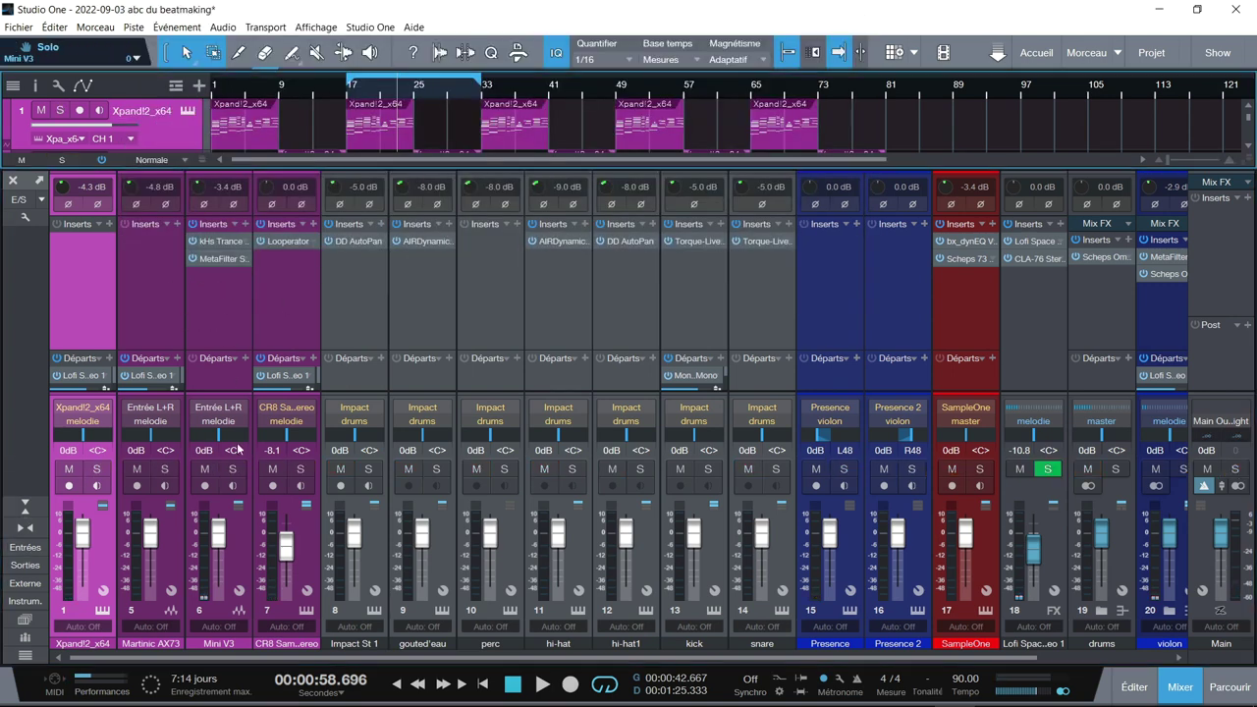
# - View the Mini V3 channel's kHs Trance Gate and MetaFilter inserts, then solo the channel and listen to it
pyautogui.click(216, 242)
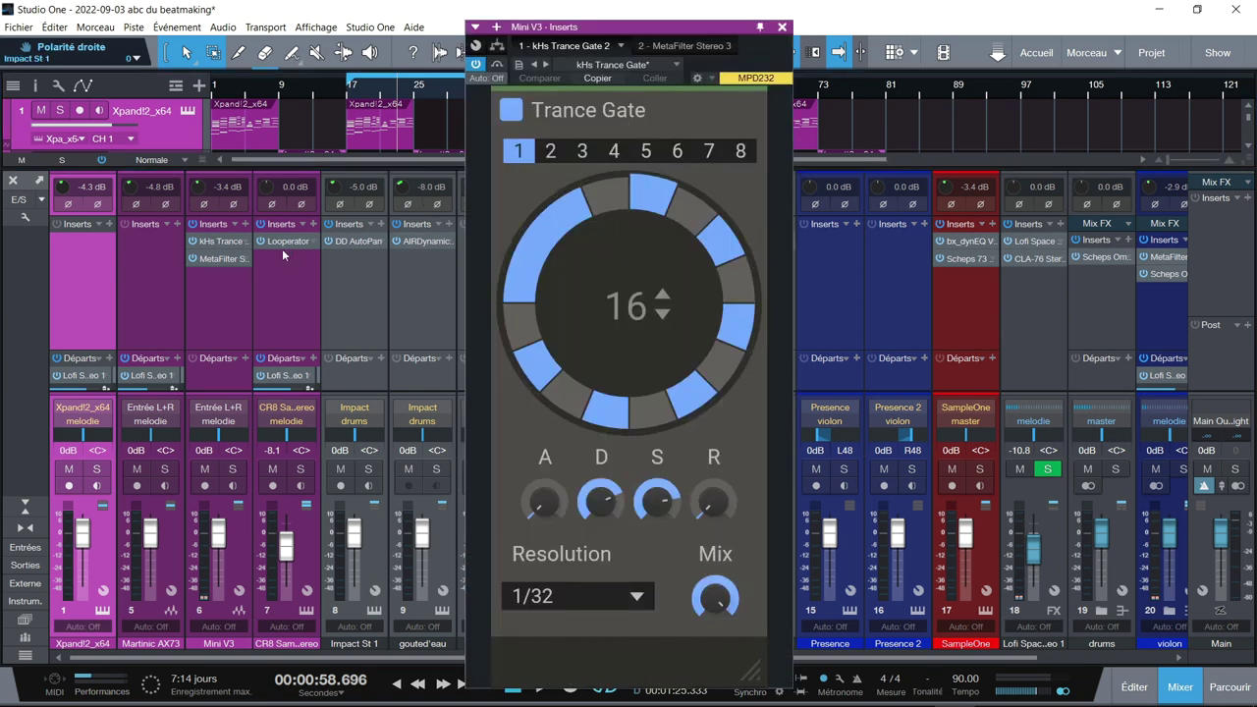
pyautogui.click(214, 258)
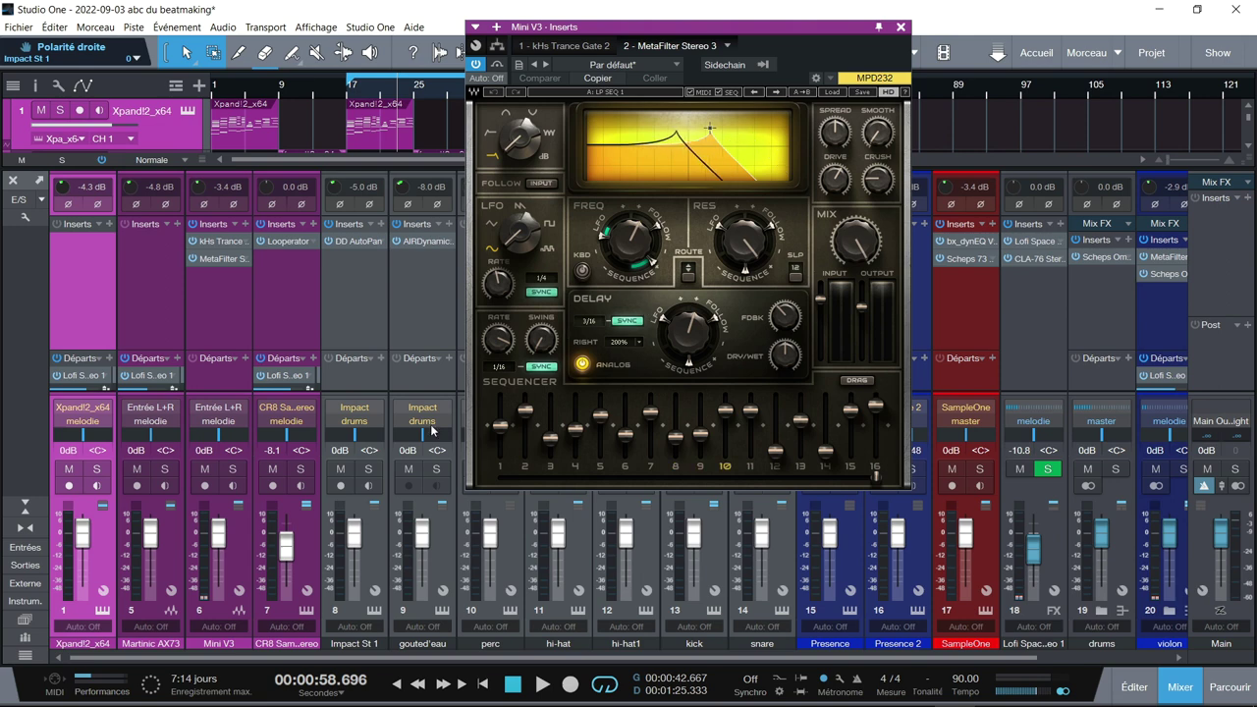
pyautogui.click(231, 470)
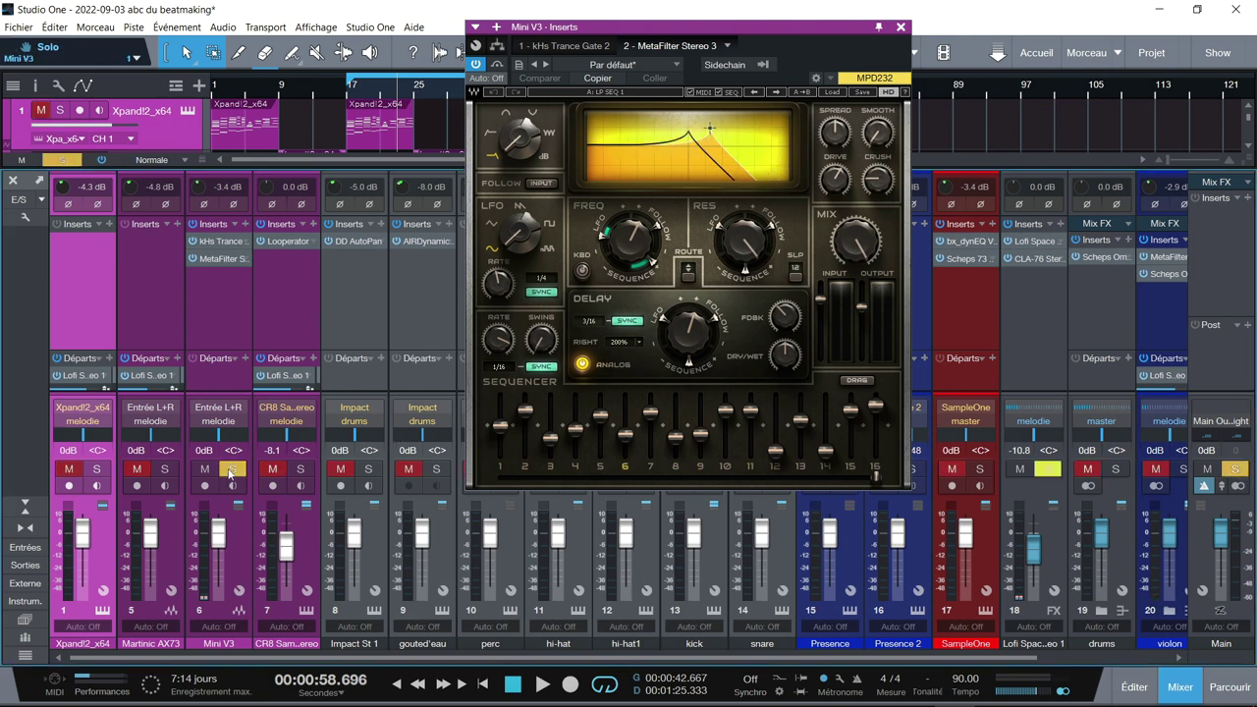
pyautogui.press('space')
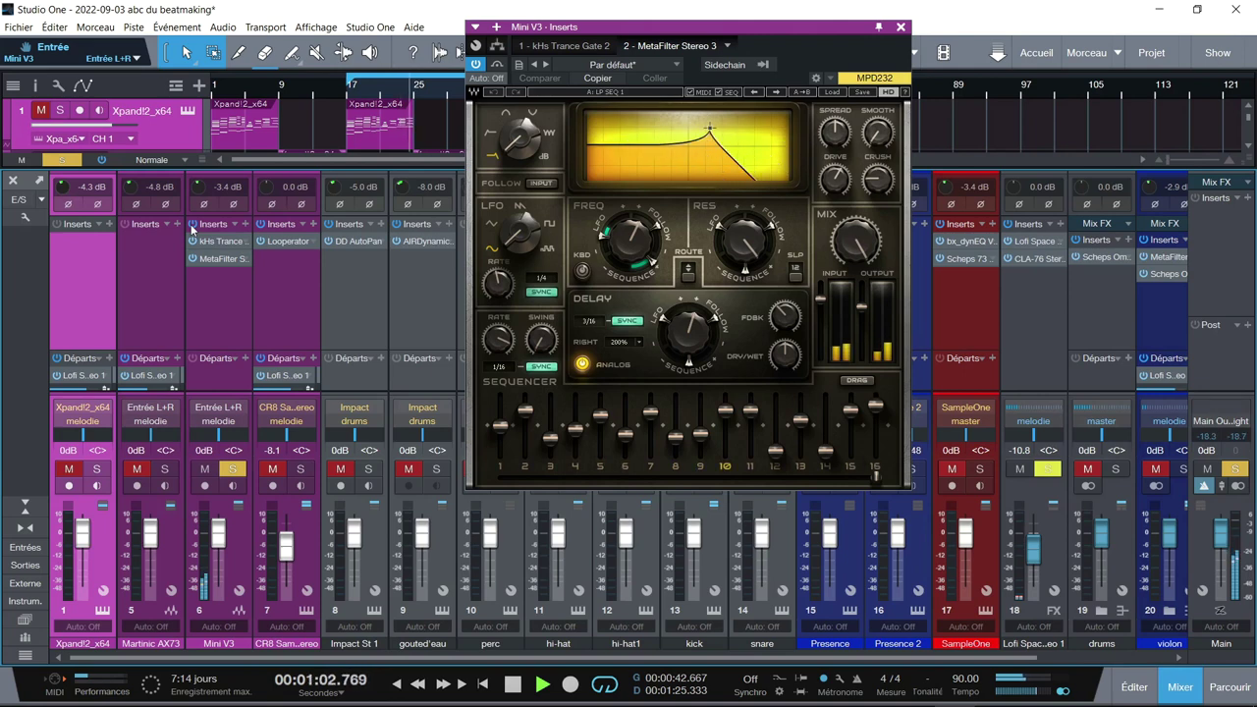
pyautogui.press('space')
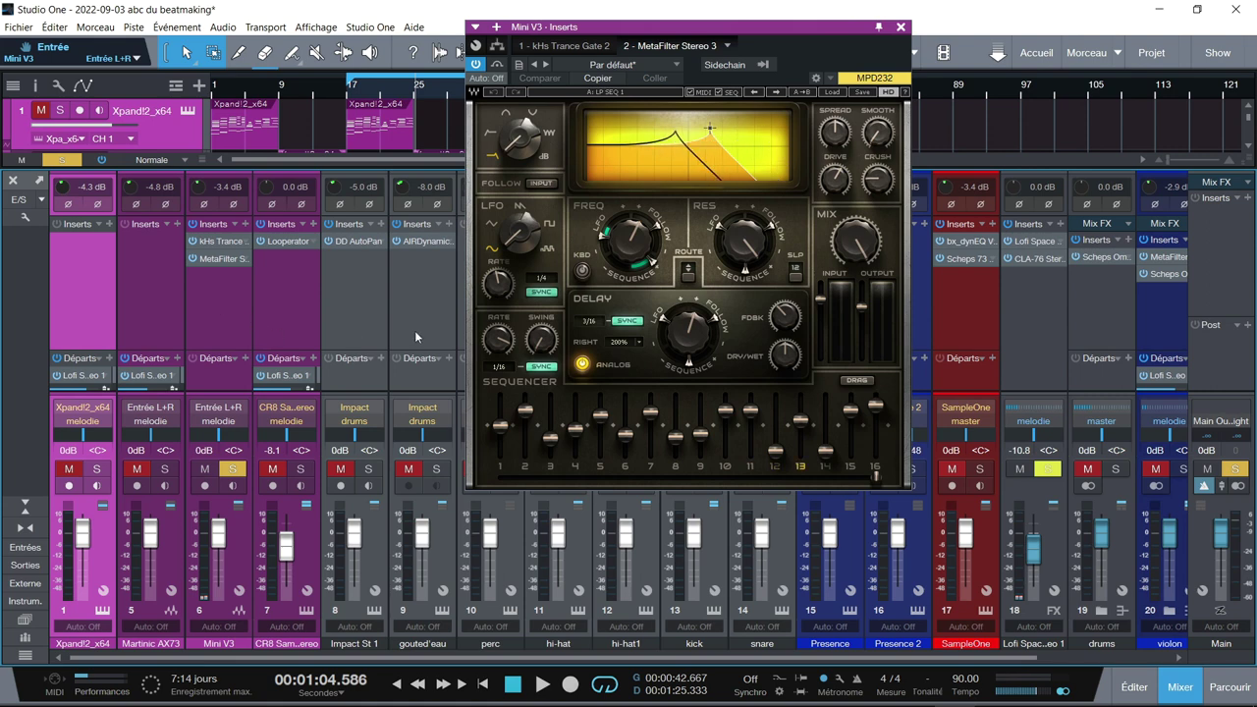
# - Solo the CR8 Sampler channel instead of Mini V3 and listen to it from the loop start
pyautogui.click(232, 469)
pyautogui.click(300, 470)
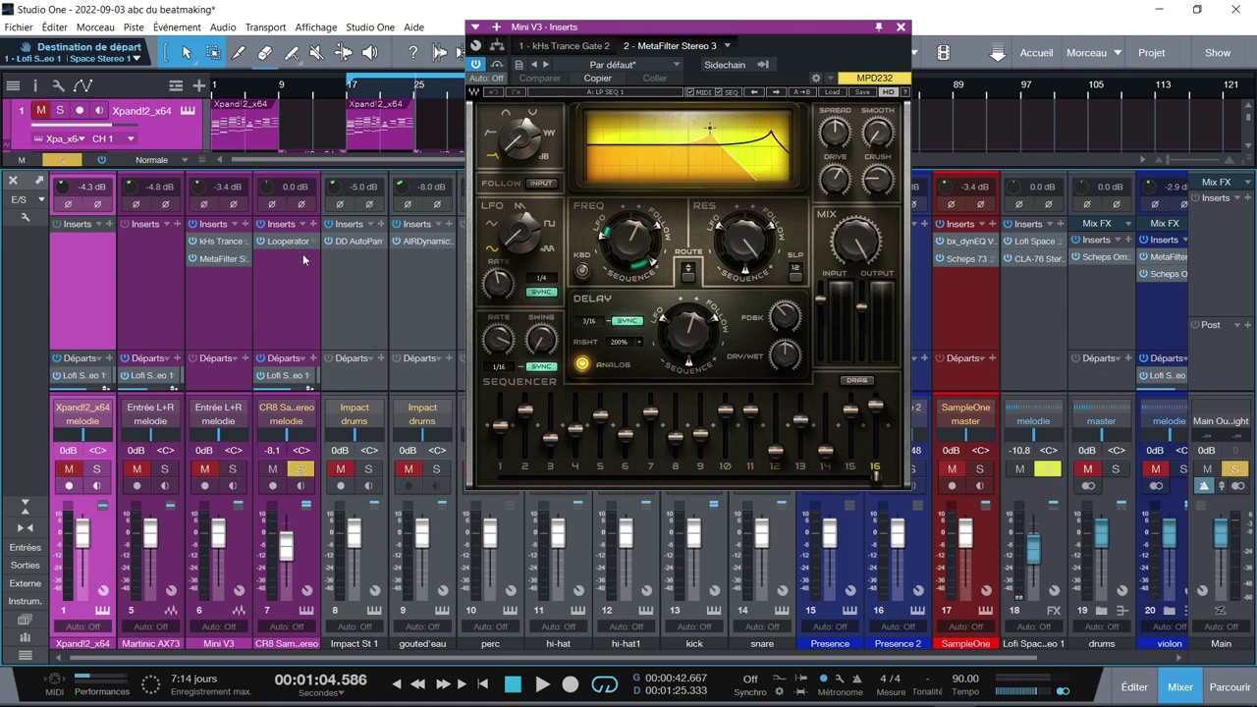
pyautogui.press('KP_0')
pyautogui.press('space')
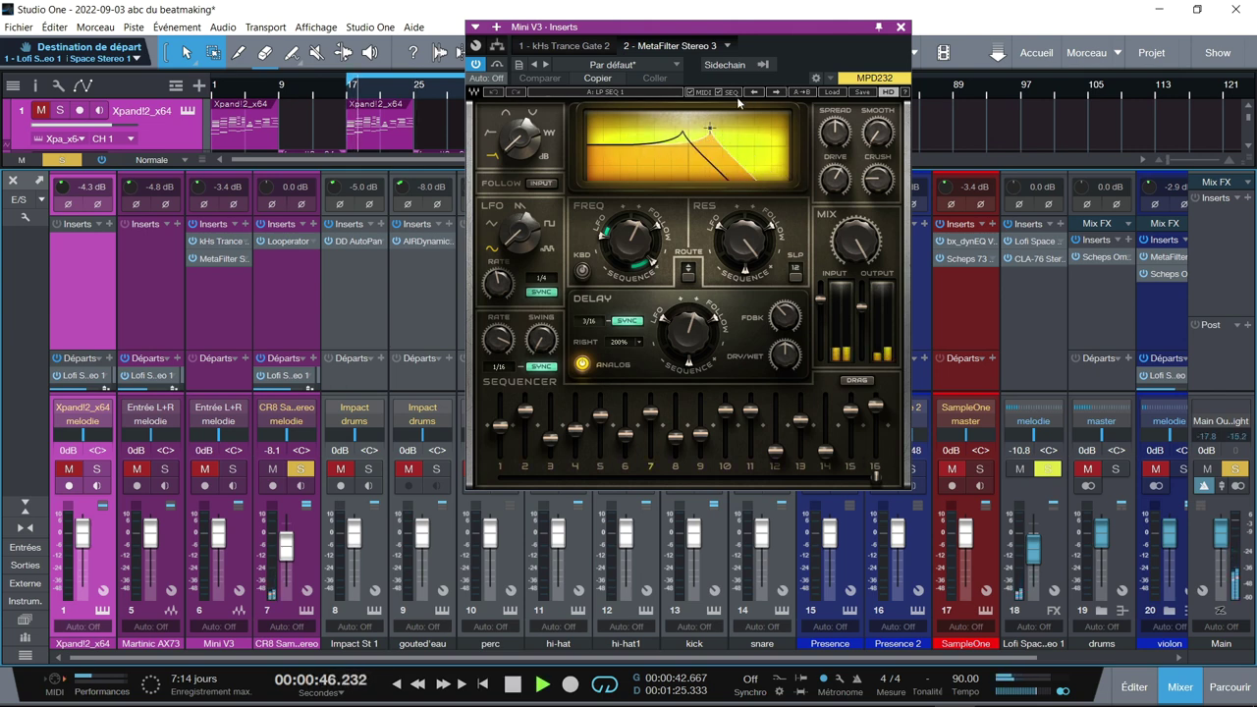
pyautogui.press('space')
# - Open the CR8 Sampler channel's Looperator and compare the sound with the effect bypassed and active
pyautogui.click(284, 241)
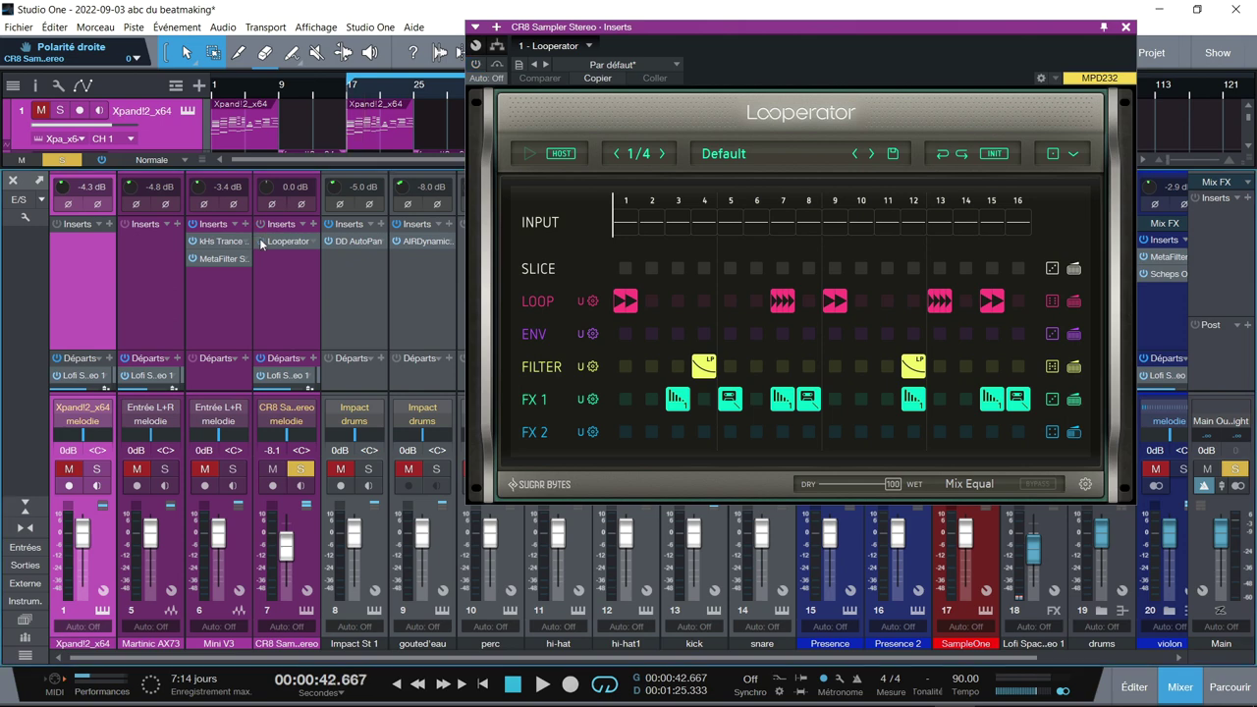
pyautogui.press('space')
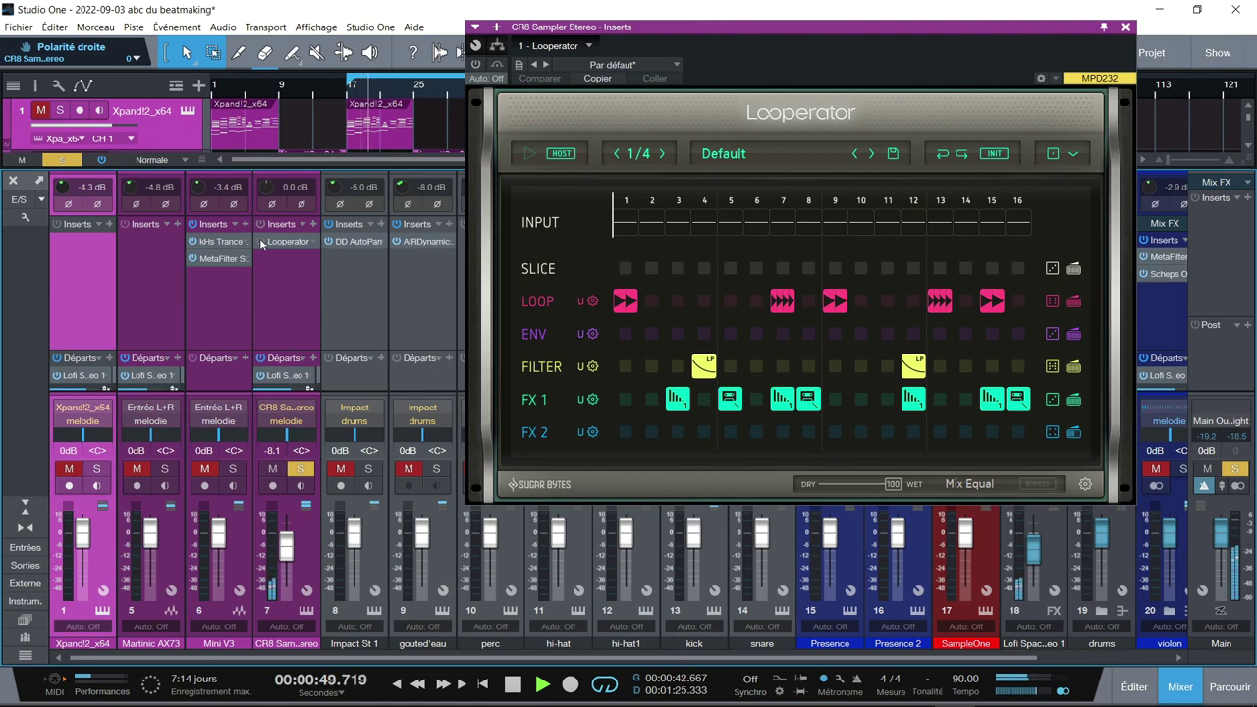
pyautogui.click(262, 241)
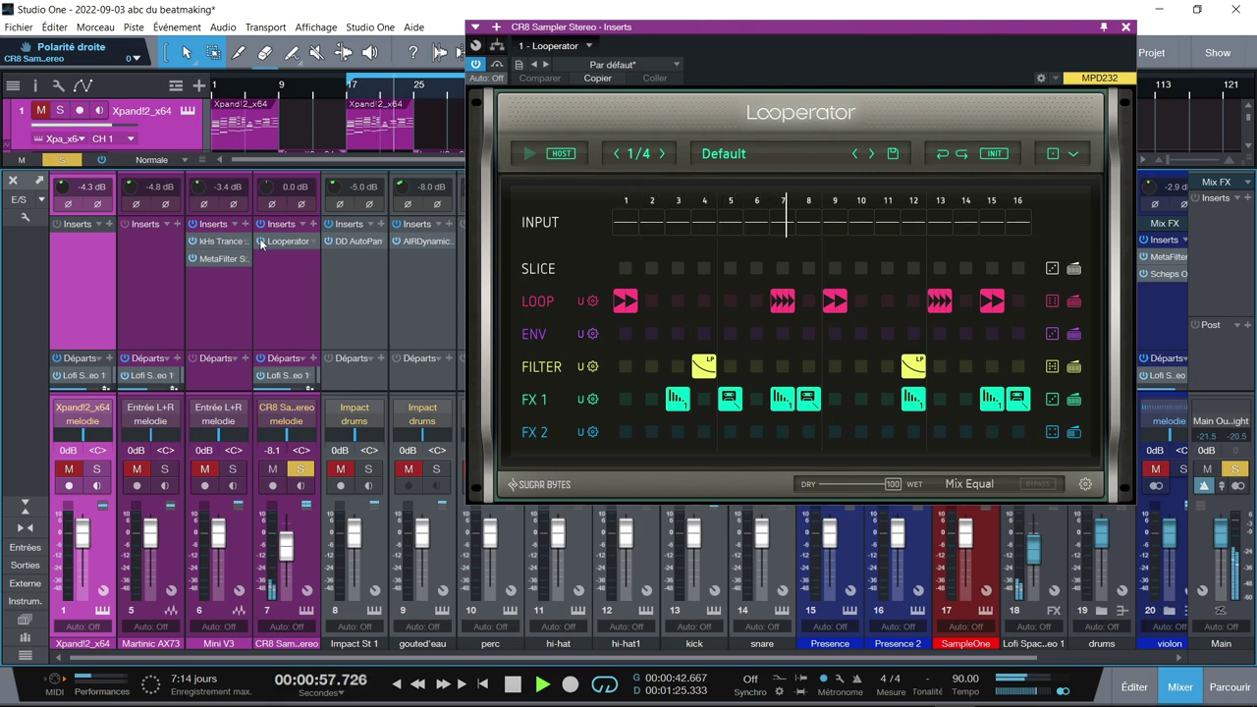
pyautogui.press('space')
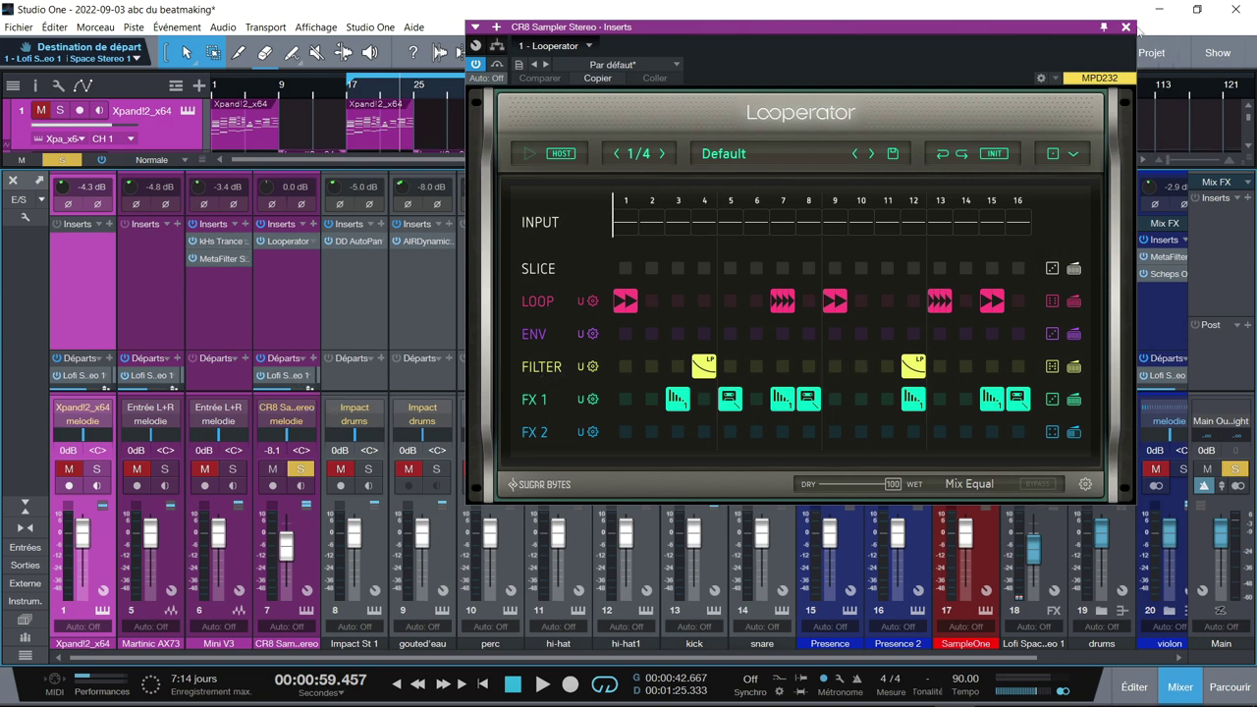
pyautogui.click(1126, 28)
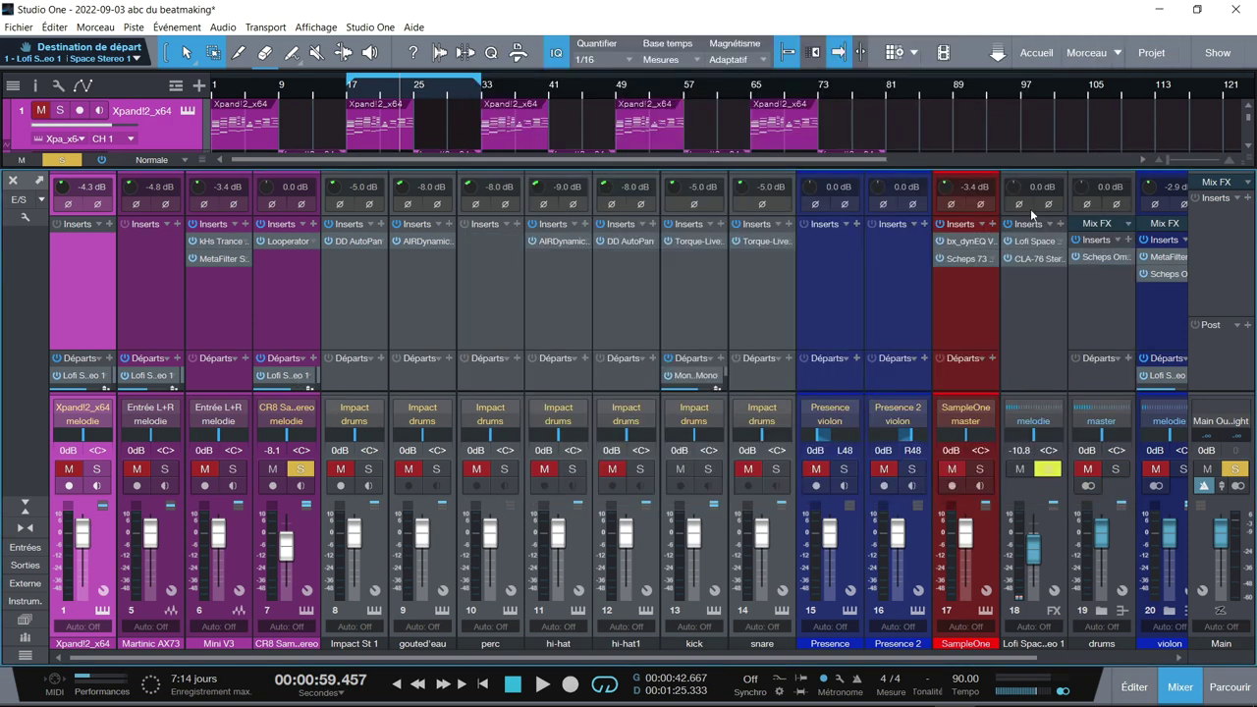
# - Clear the CR8 Sampler's solo, select the Lofi Space effects channel, and play the full mix while viewing the buses
pyautogui.click(294, 462)
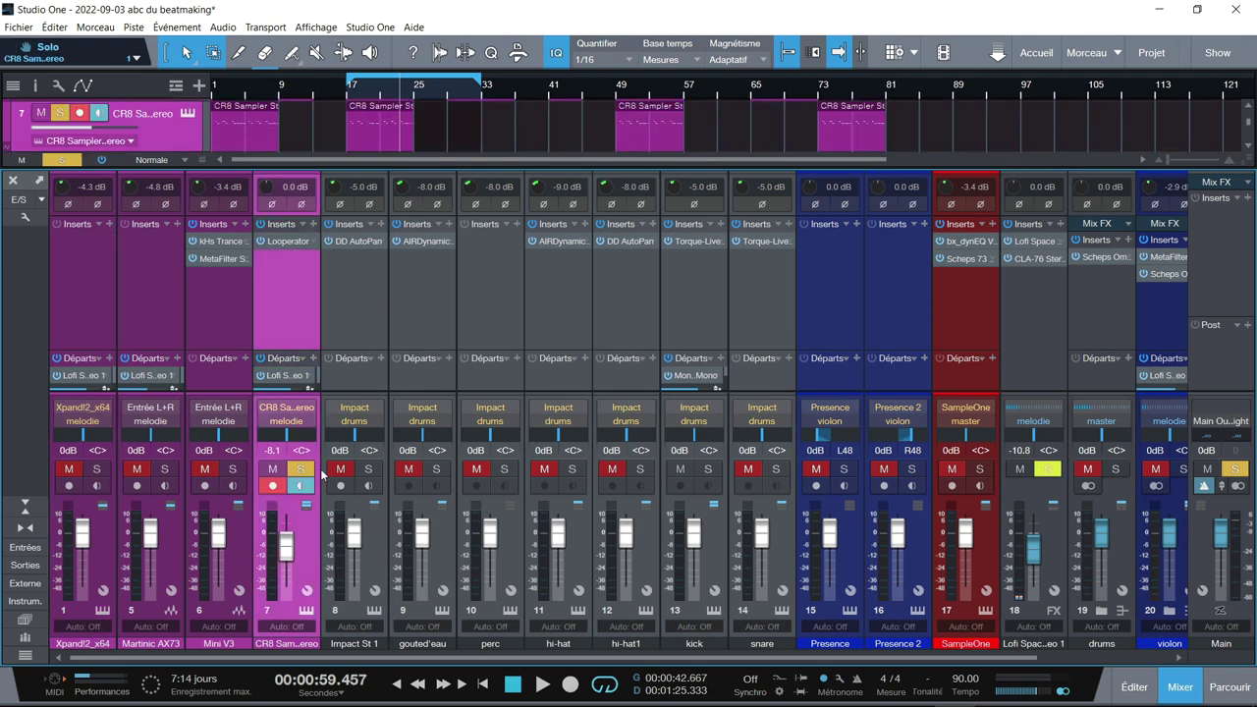
pyautogui.click(300, 469)
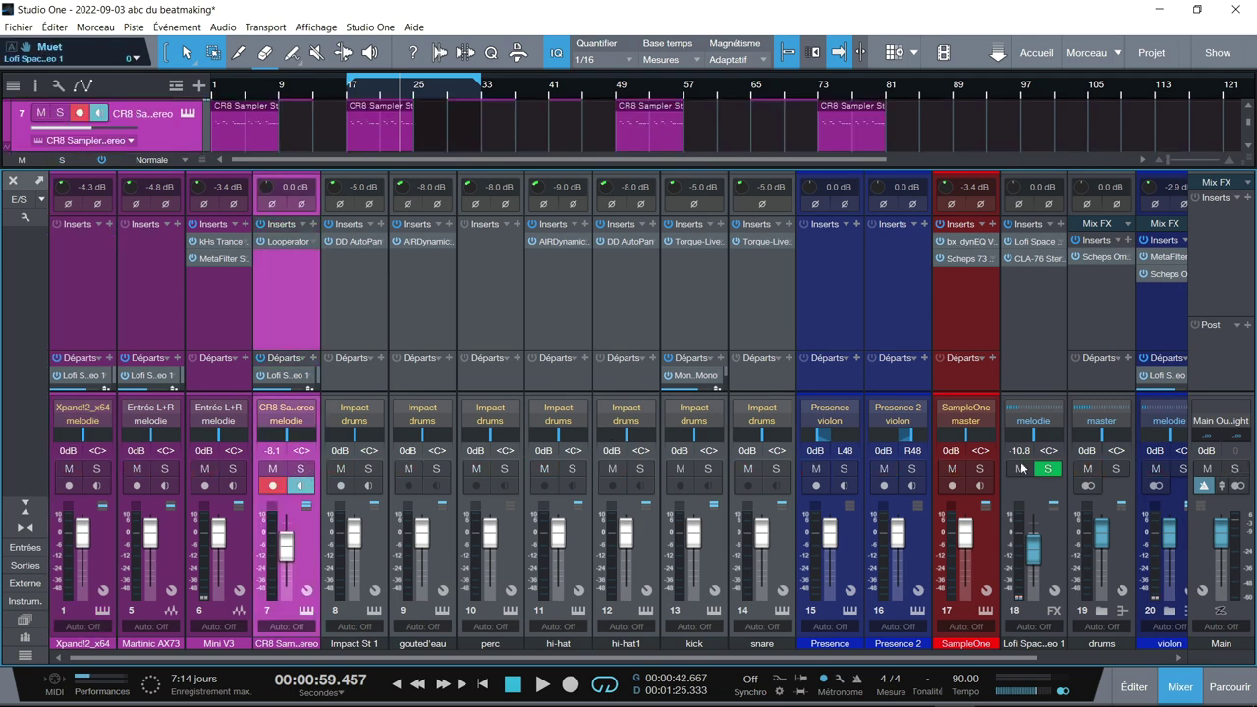
pyautogui.click(1038, 514)
pyautogui.press('space')
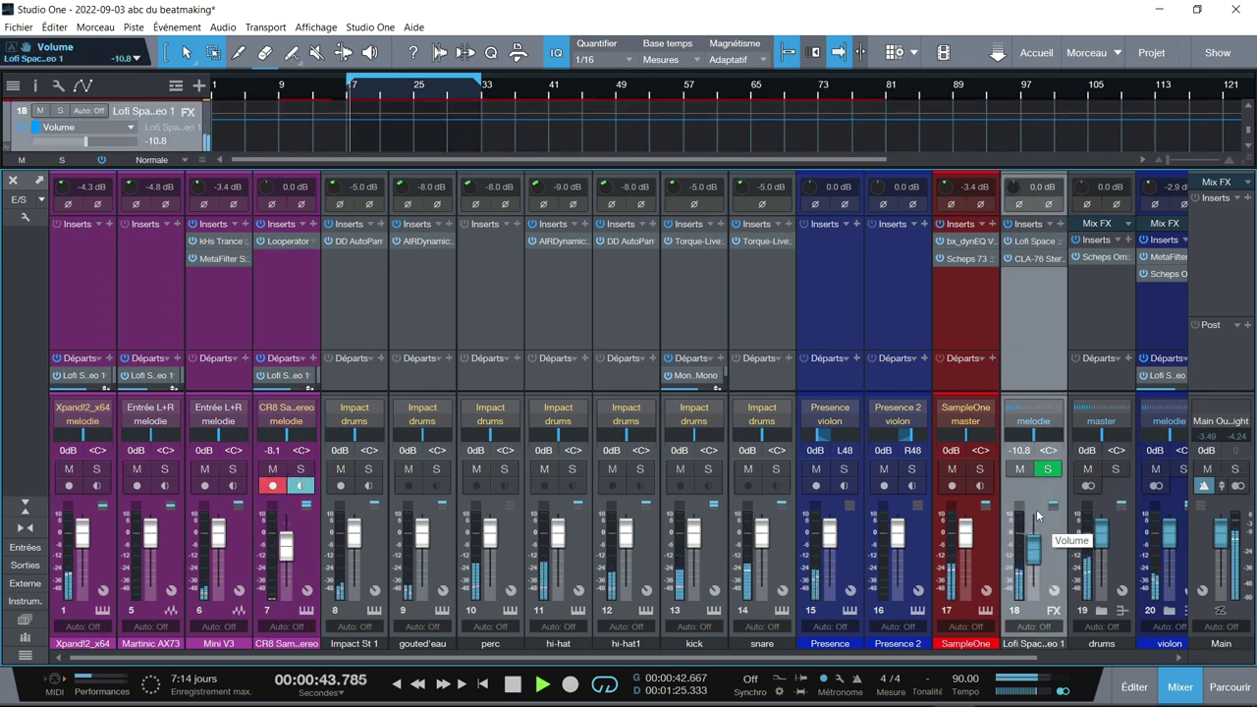
pyautogui.hscroll(3, 704, 658)
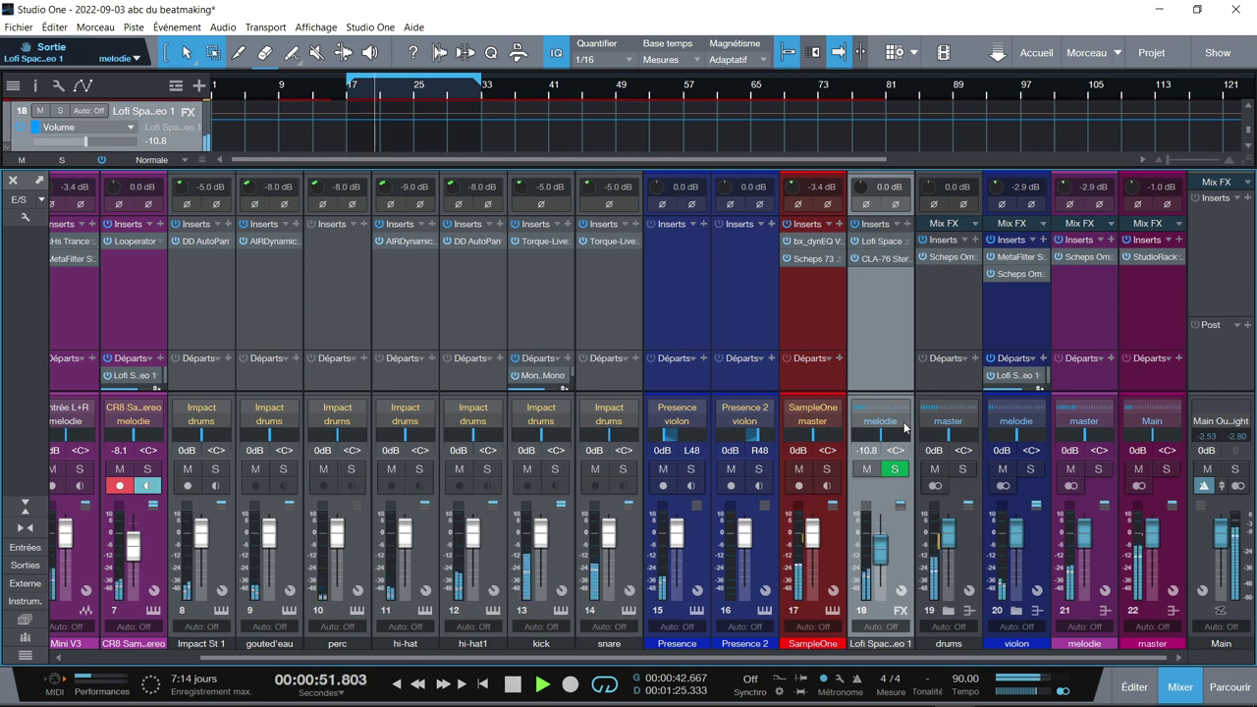
pyautogui.press('space')
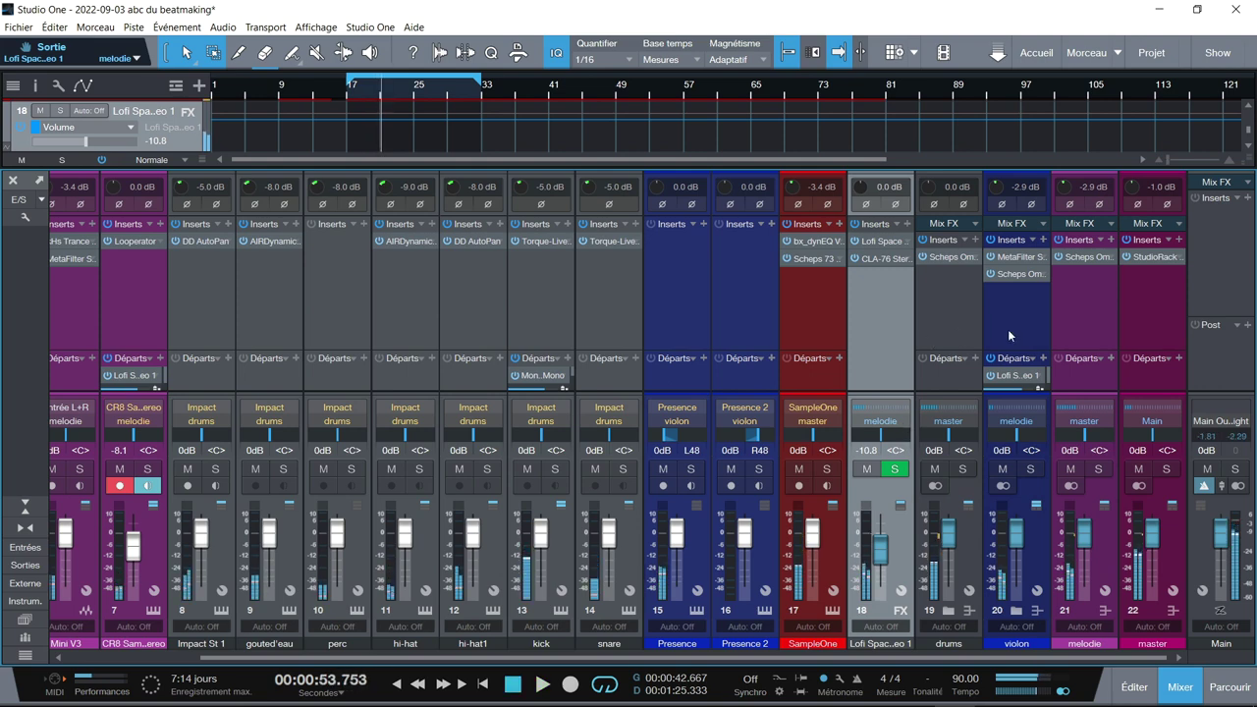
# - View the melodie bus's Scheps Omni Channel settings, then solo the bus and play it
pyautogui.click(1081, 257)
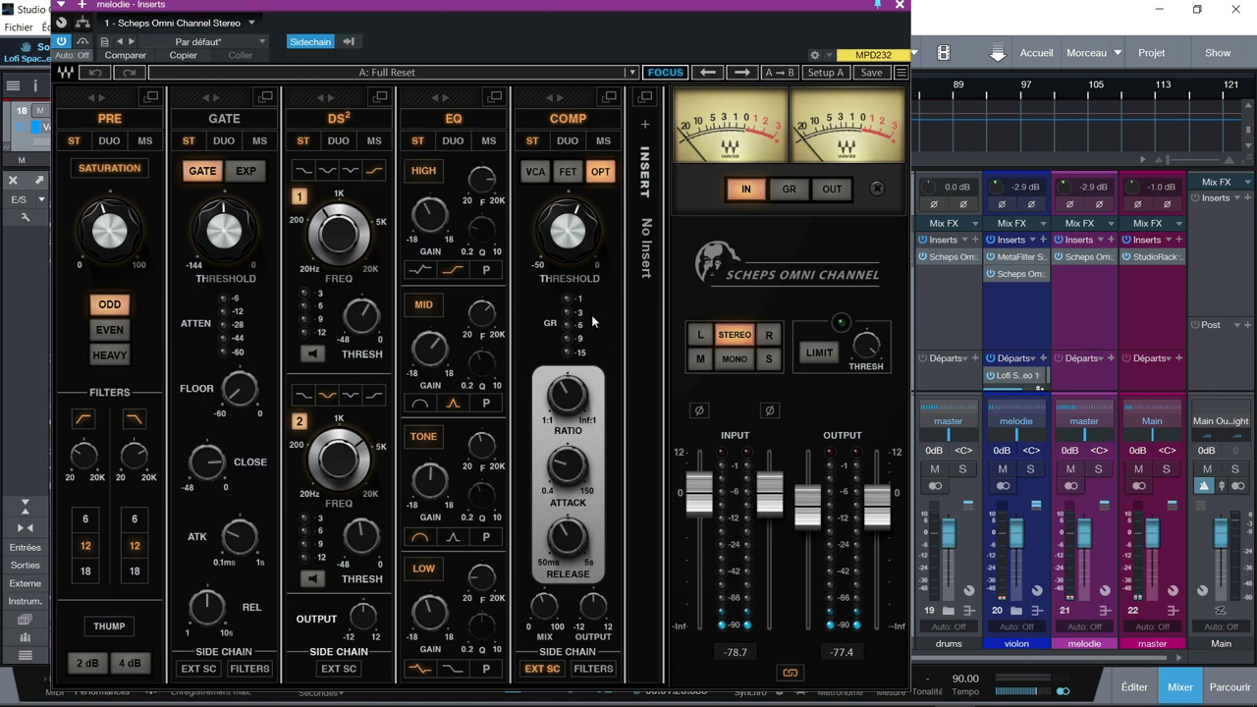
pyautogui.click(1120, 306)
pyautogui.click(1099, 470)
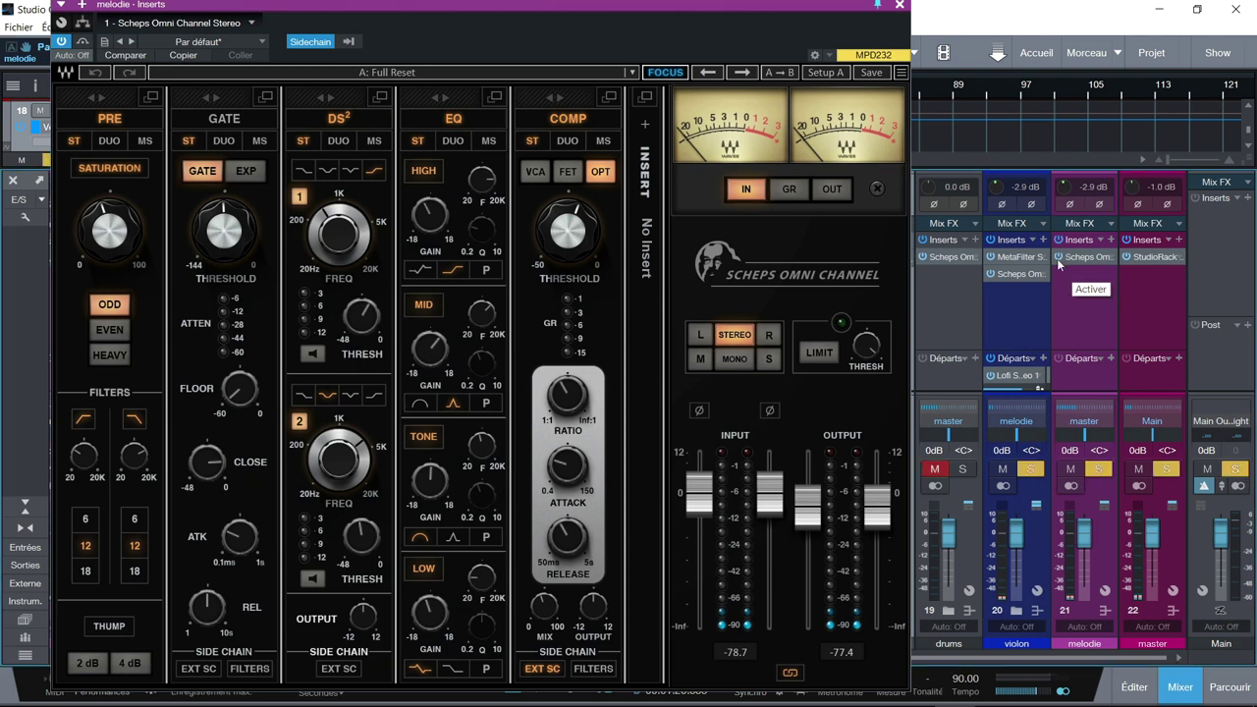
pyautogui.press('space')
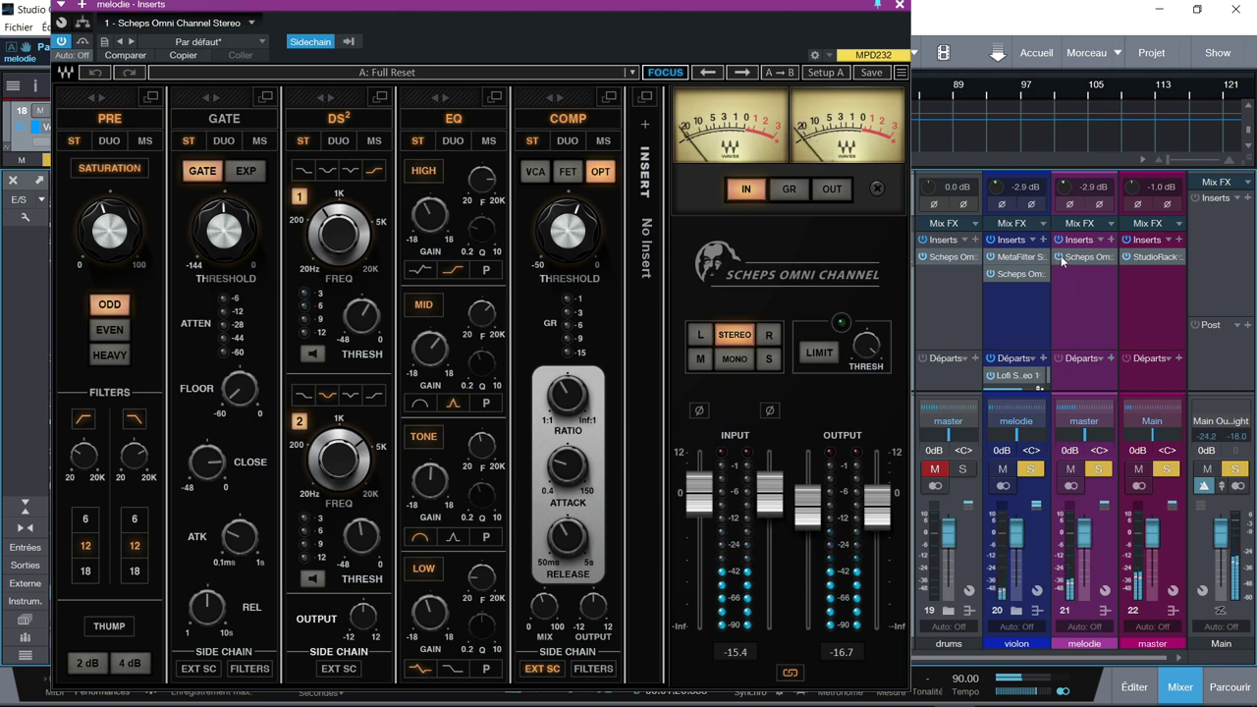
# - Compare the melodie bus with its Scheps Omni Channel bypassed and active, then close the plugin window
pyautogui.click(1061, 258)
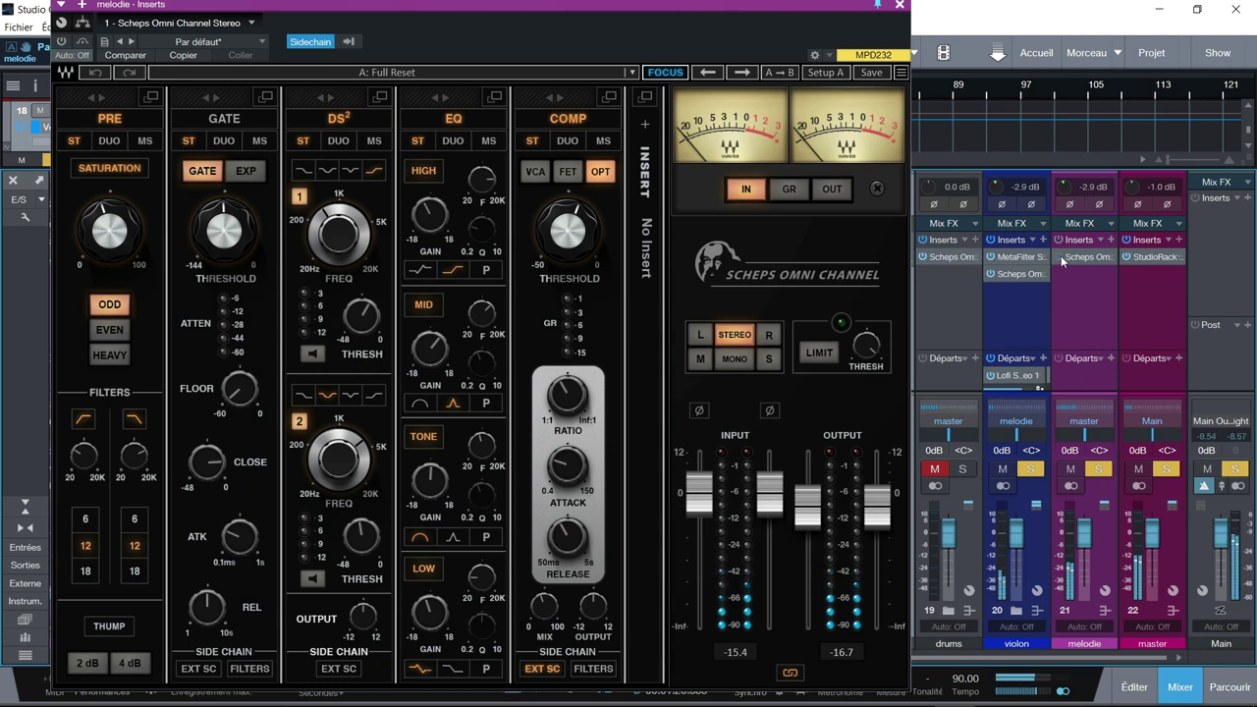
pyautogui.click(1061, 258)
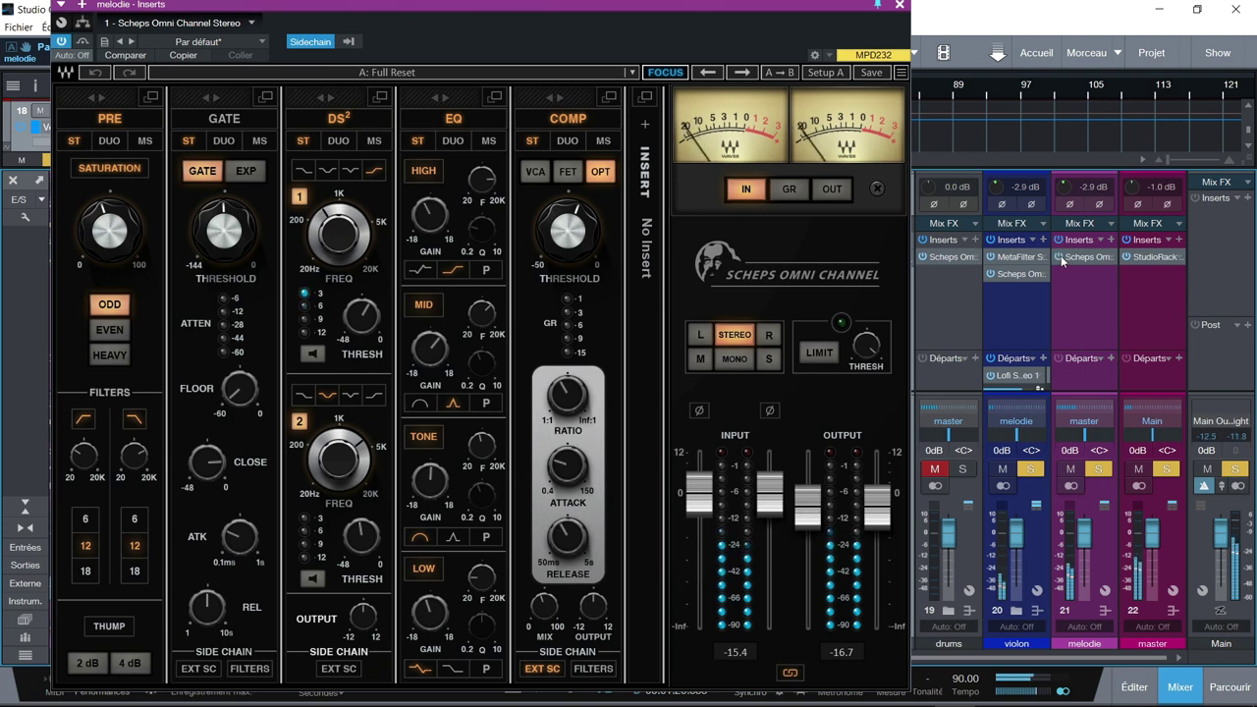
pyautogui.click(1060, 258)
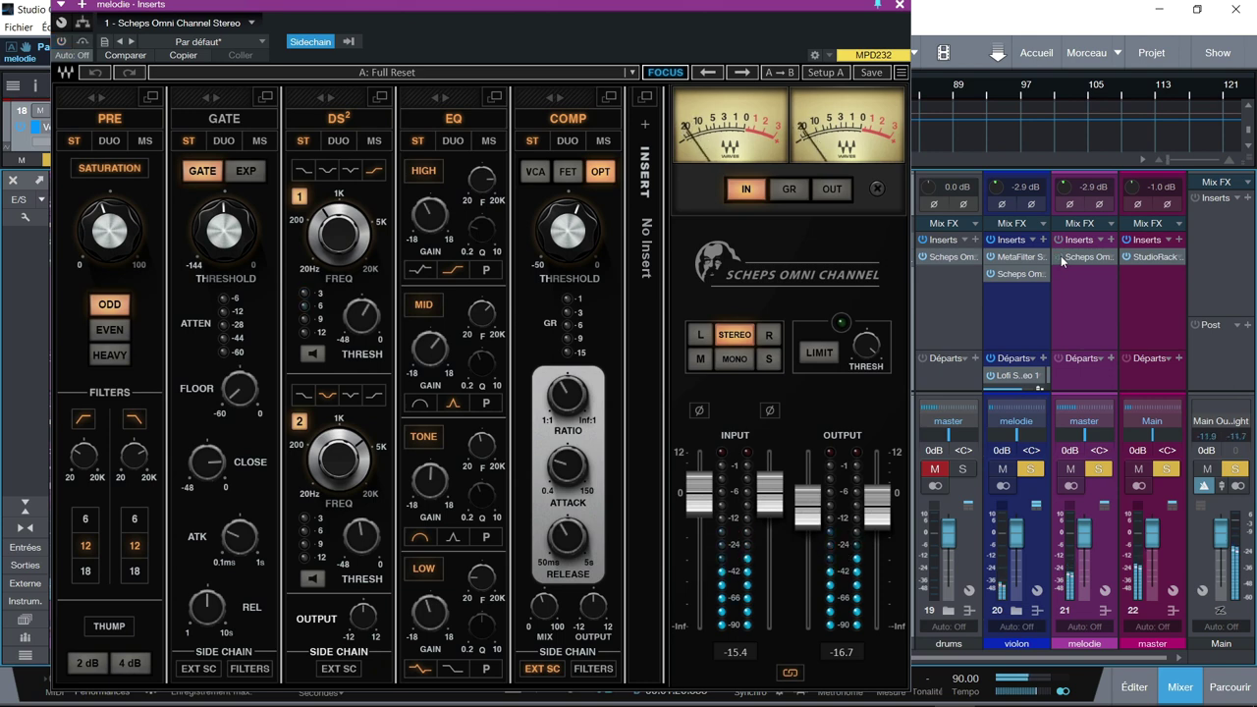
pyautogui.click(1061, 258)
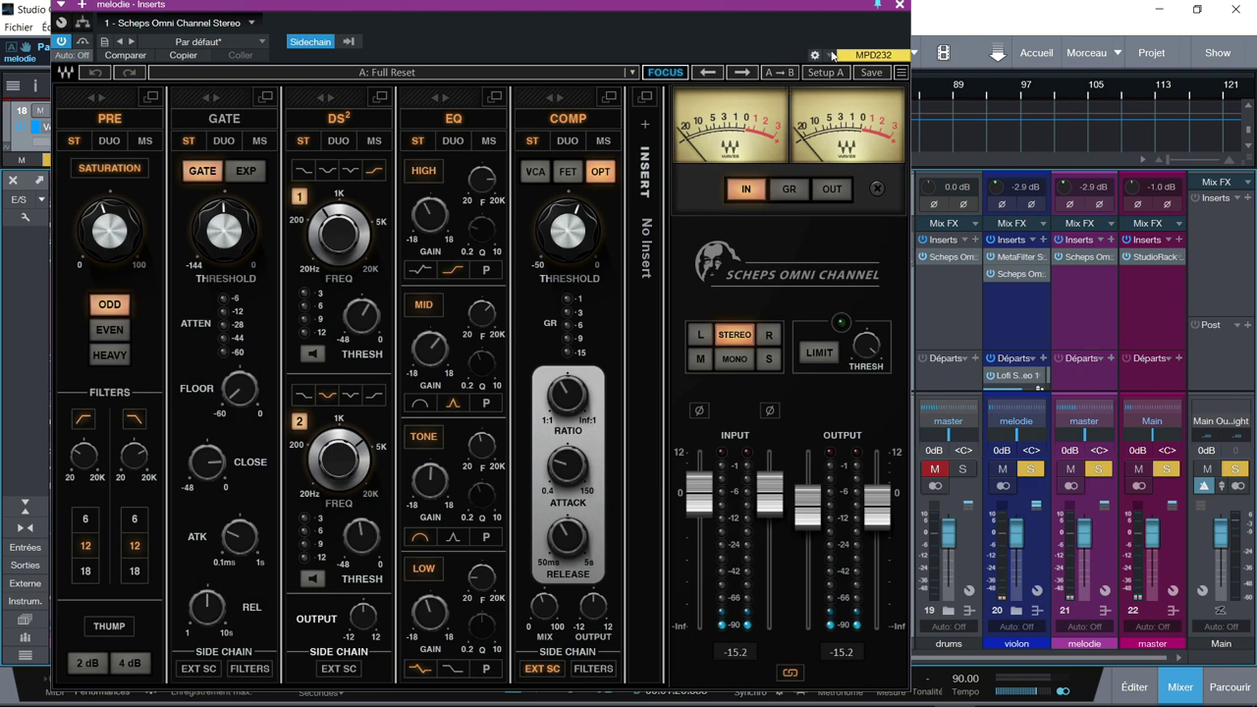
pyautogui.click(898, 5)
# - Select the SampleOne channel and view its bx_dynEQ V2 and Scheps 73 inserts
pyautogui.click(795, 295)
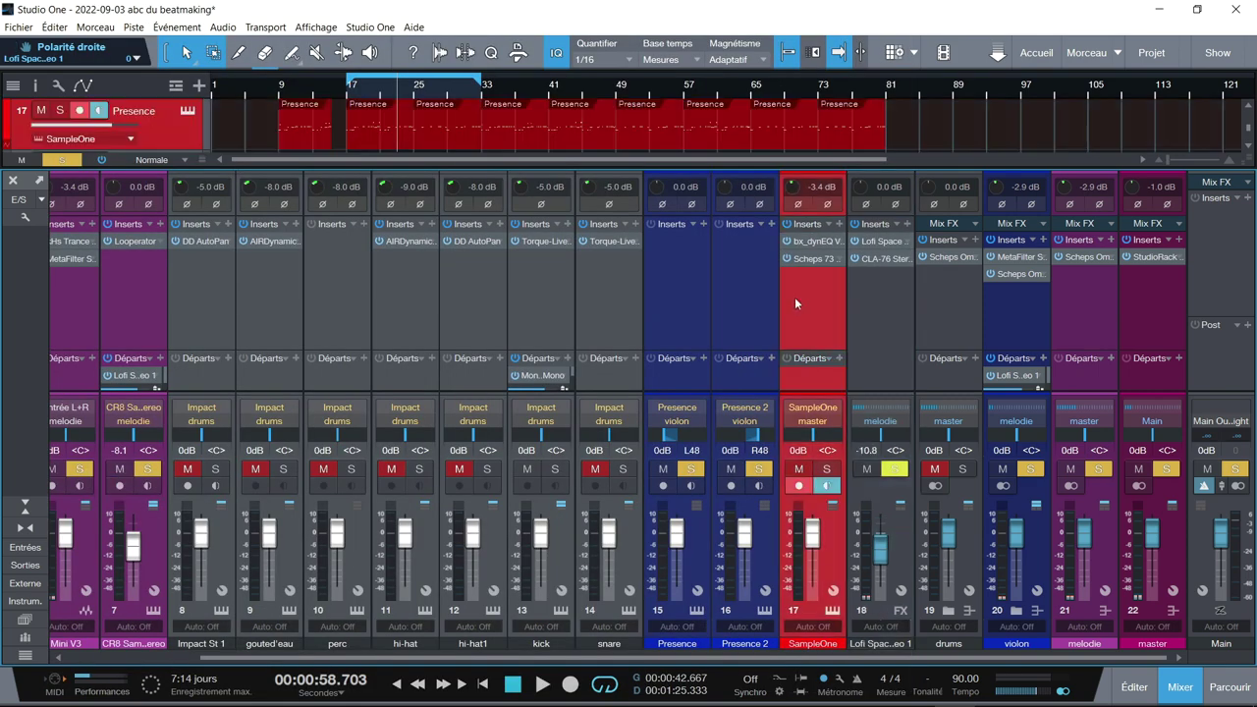
pyautogui.click(802, 244)
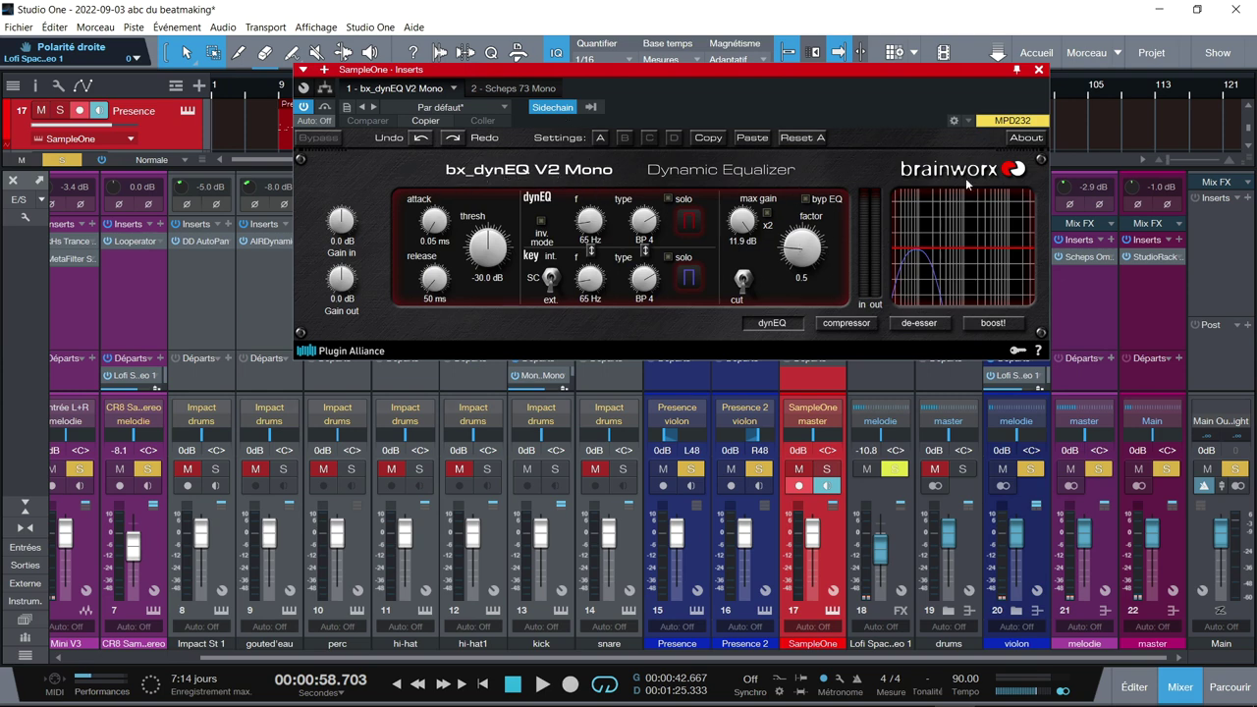
pyautogui.click(1038, 70)
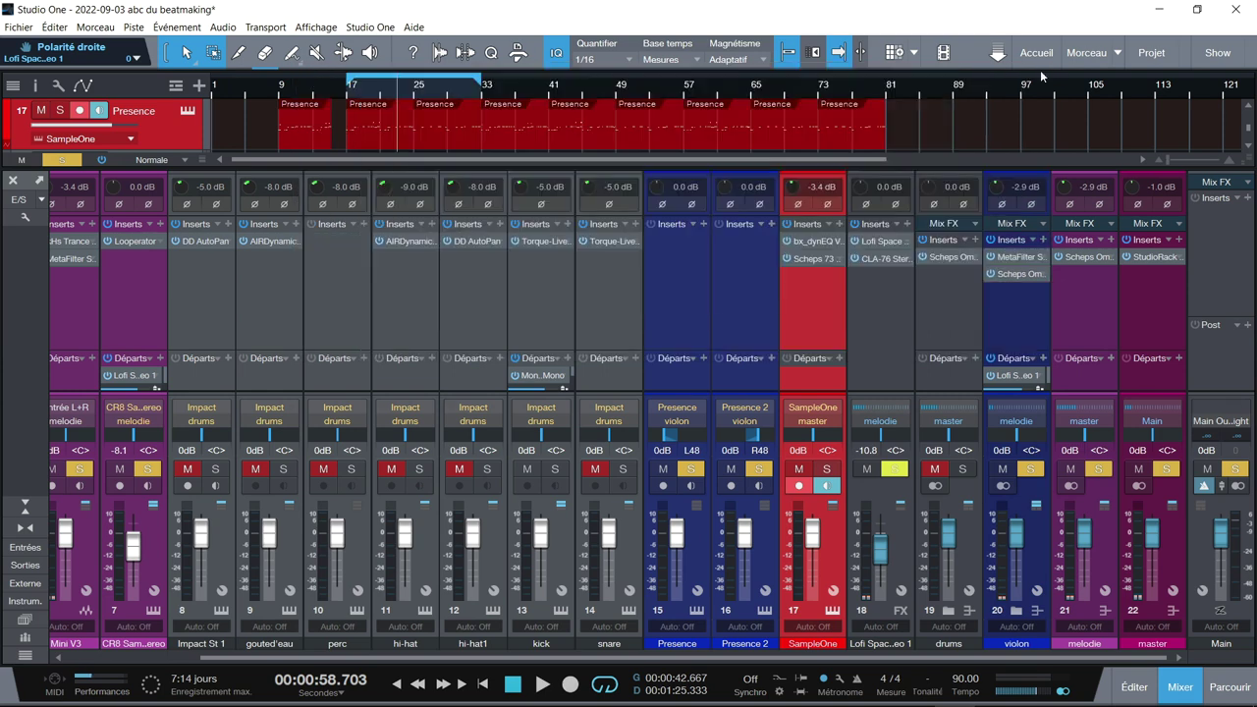
pyautogui.click(802, 259)
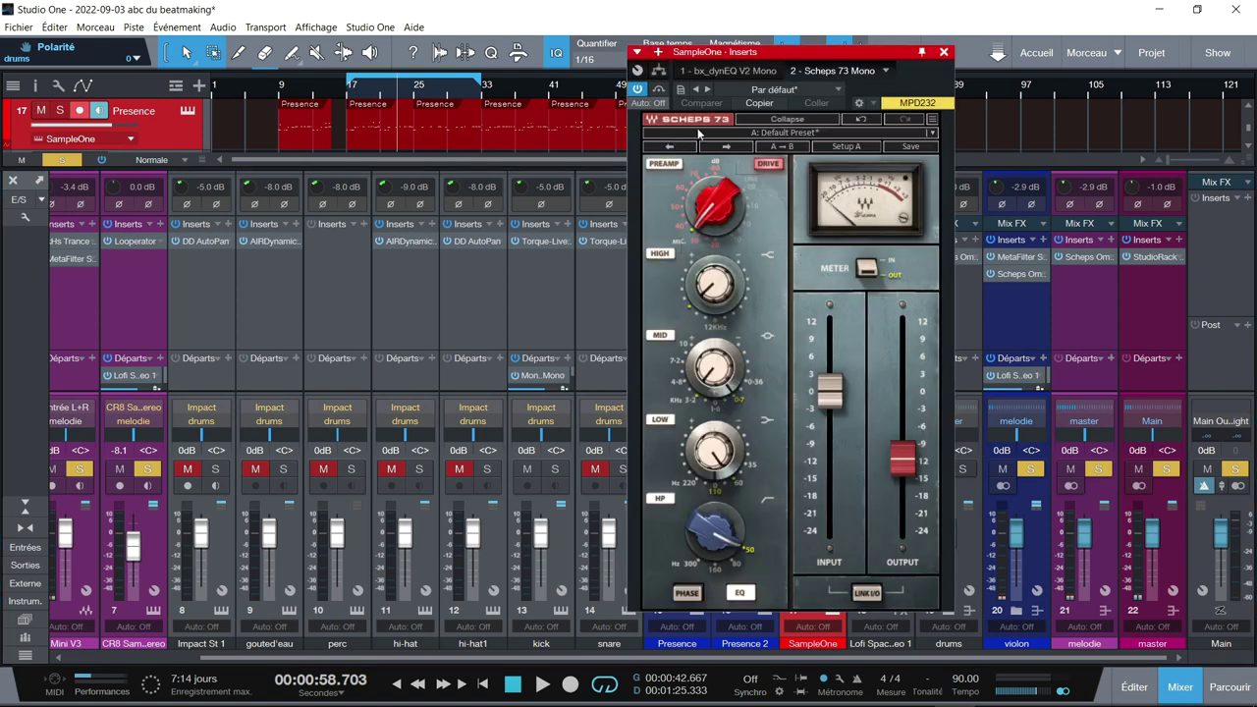
pyautogui.click(945, 53)
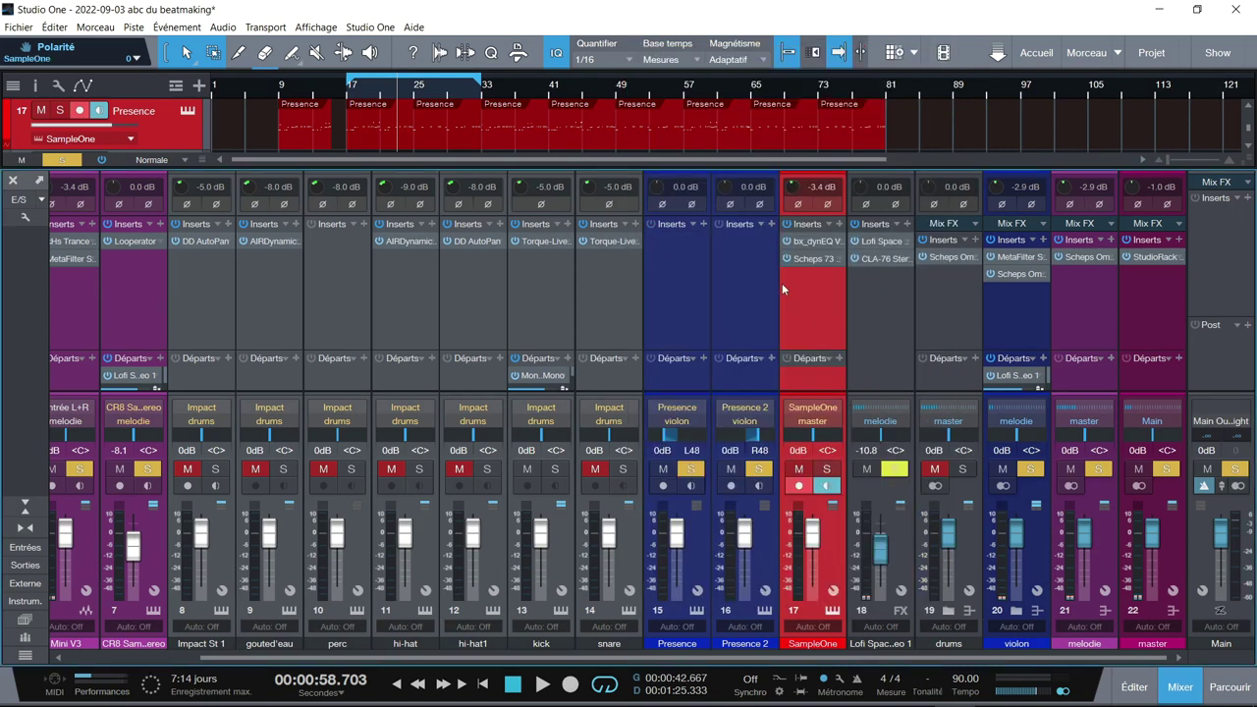
# - Solo the SampleOne channel, listen to it, and examine its Scheps 73 preamp and filter settings
pyautogui.click(826, 468)
pyautogui.press('space')
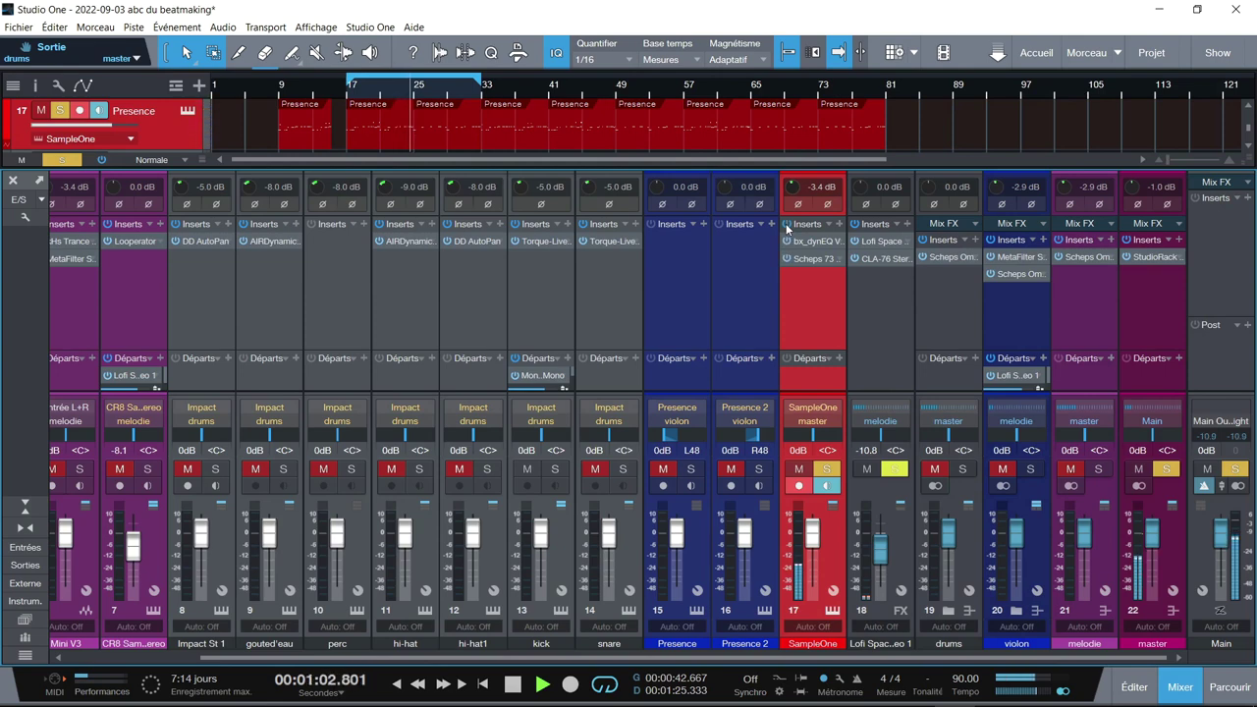
pyautogui.press('space')
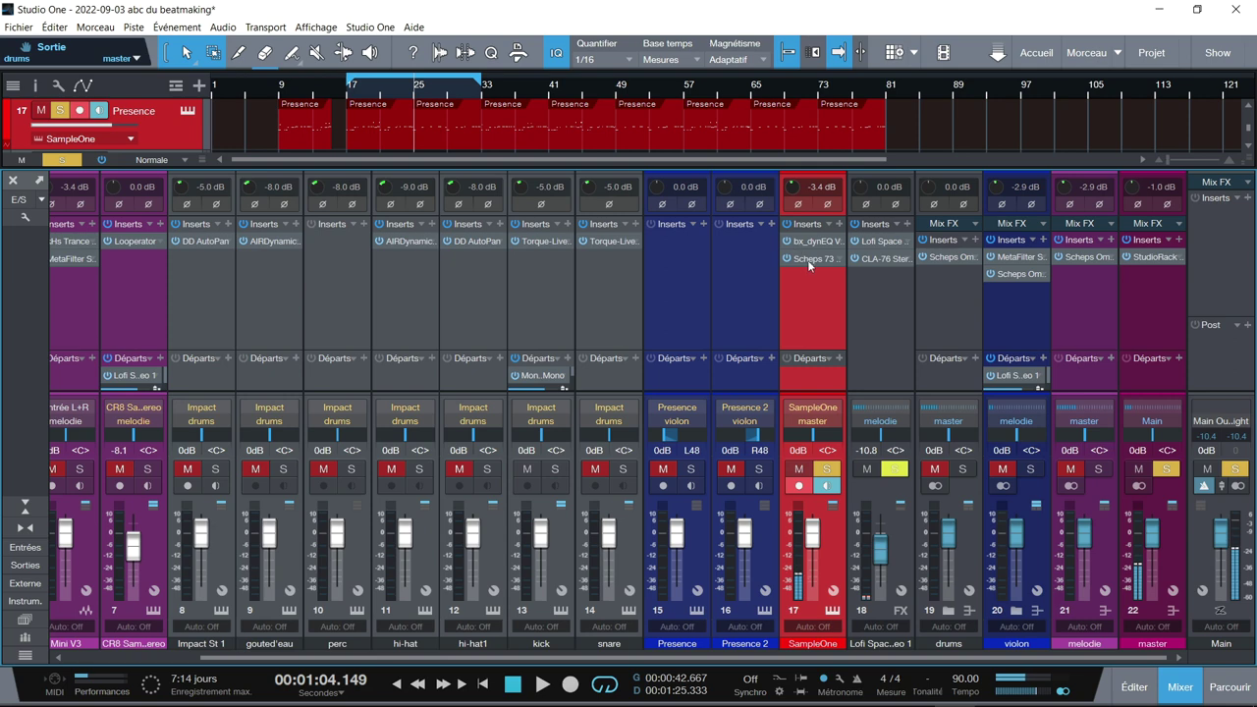
pyautogui.click(806, 259)
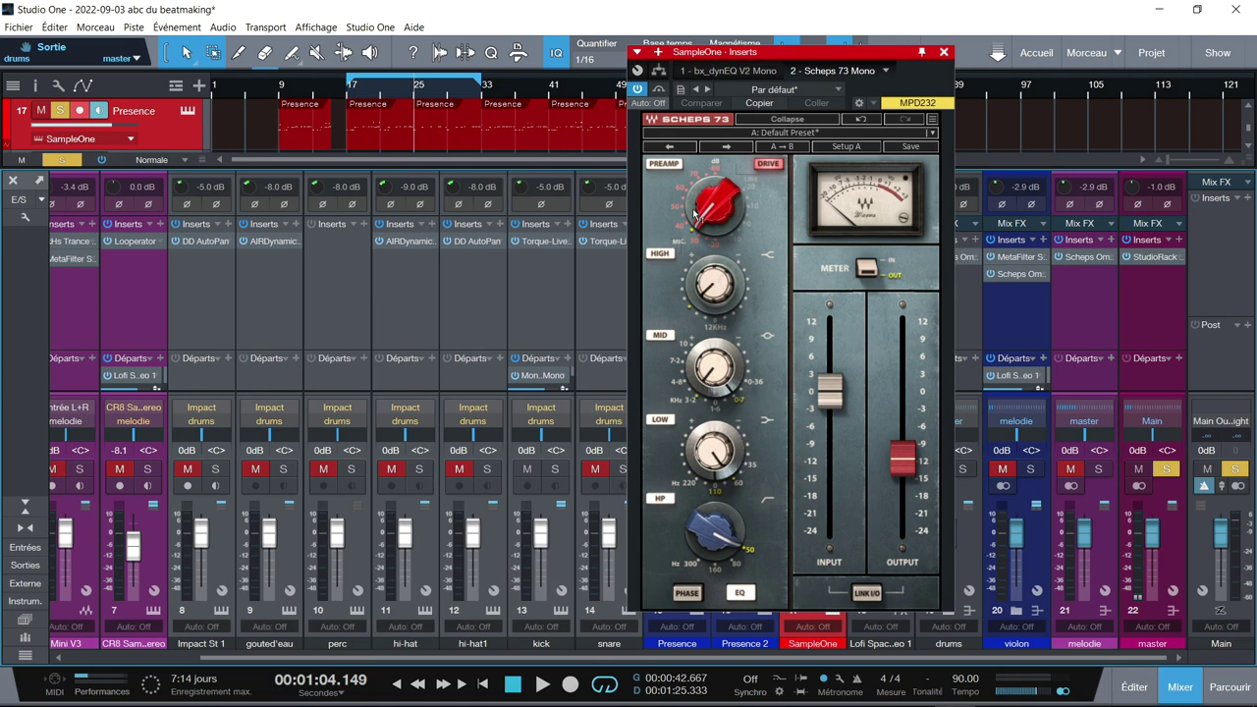
pyautogui.moveTo(702, 226)
pyautogui.moveTo(720, 554)
pyautogui.click(943, 51)
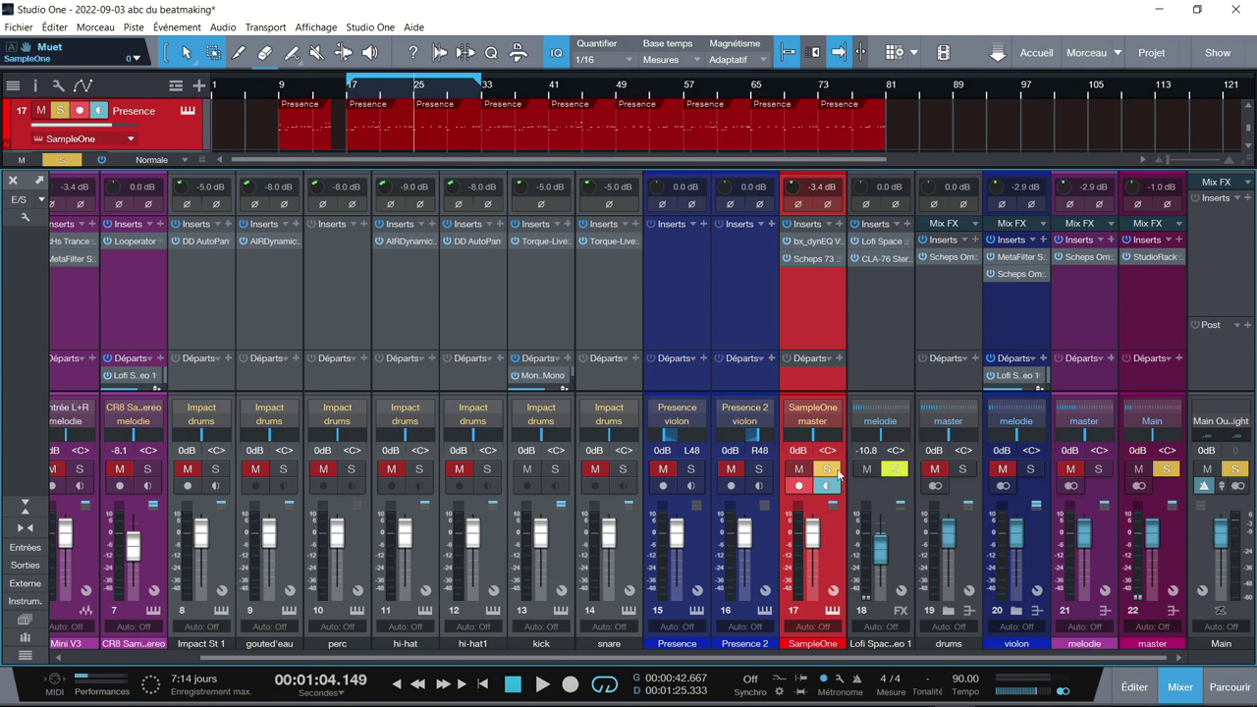
# - Clear the SampleOne solo and listen to the full mix, replaying it from the loop start
pyautogui.click(893, 469)
pyautogui.press('space')
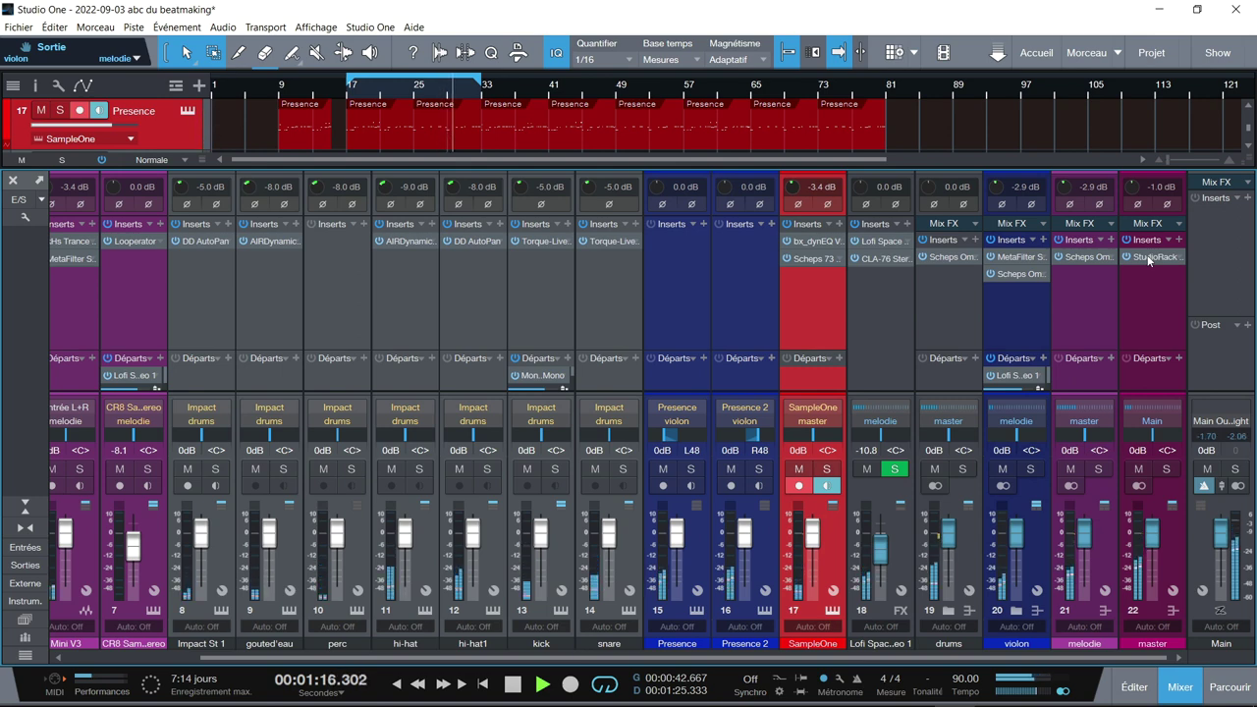
pyautogui.press('space')
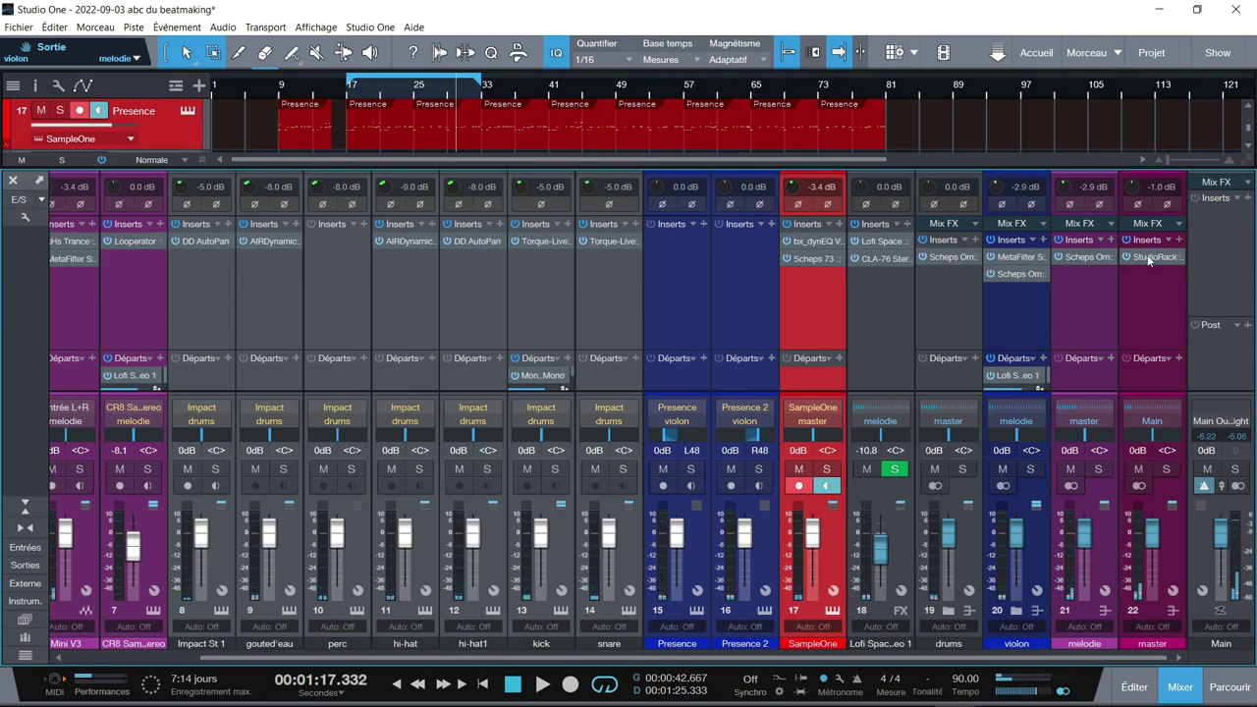
pyautogui.press('KP_0')
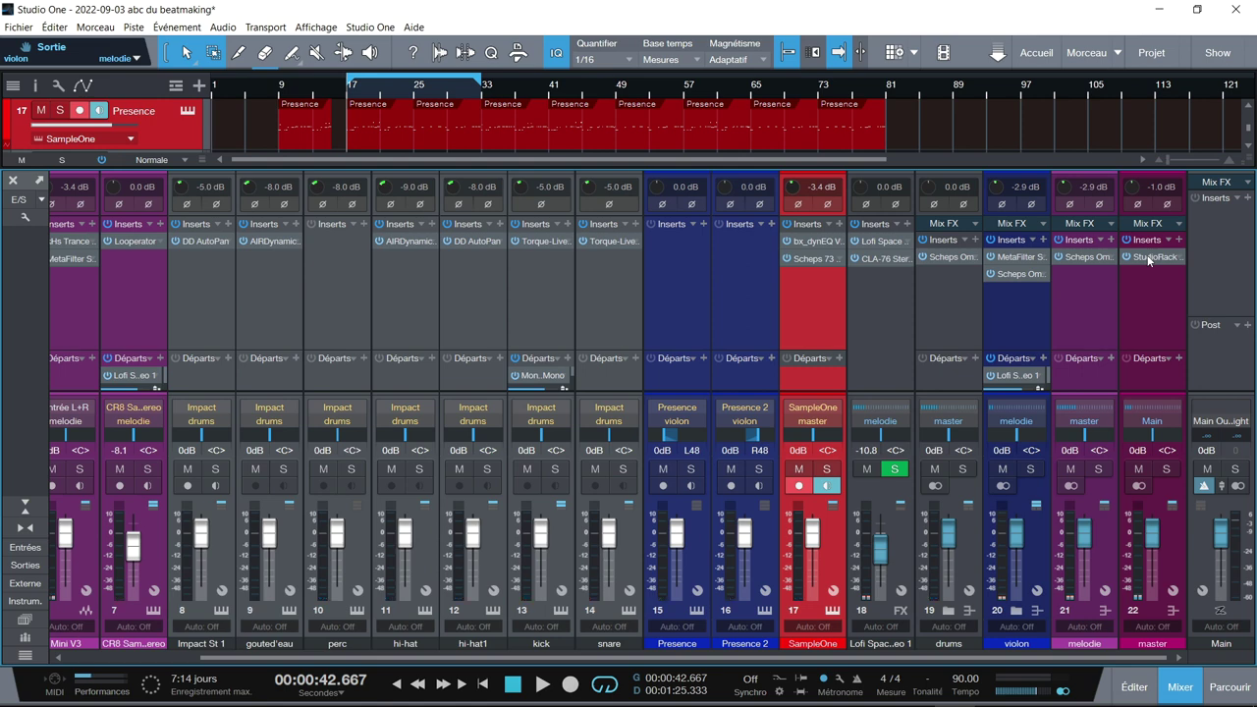
pyautogui.press('space')
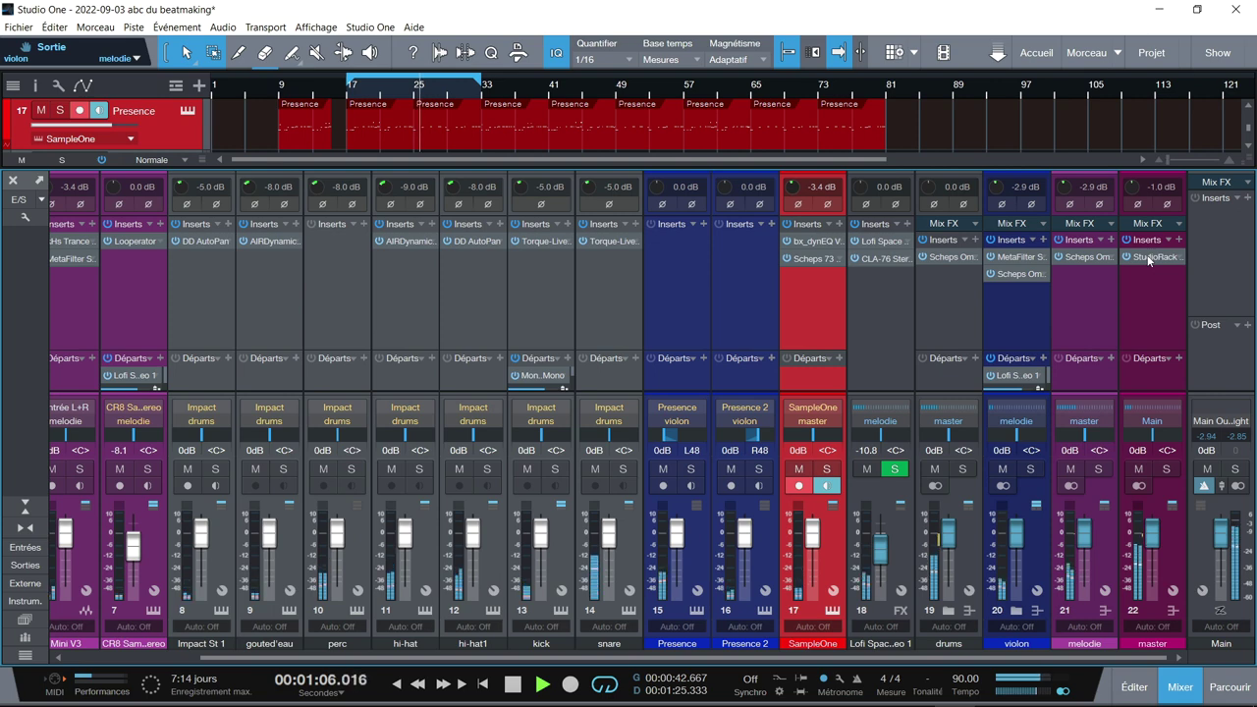
pyautogui.press('space')
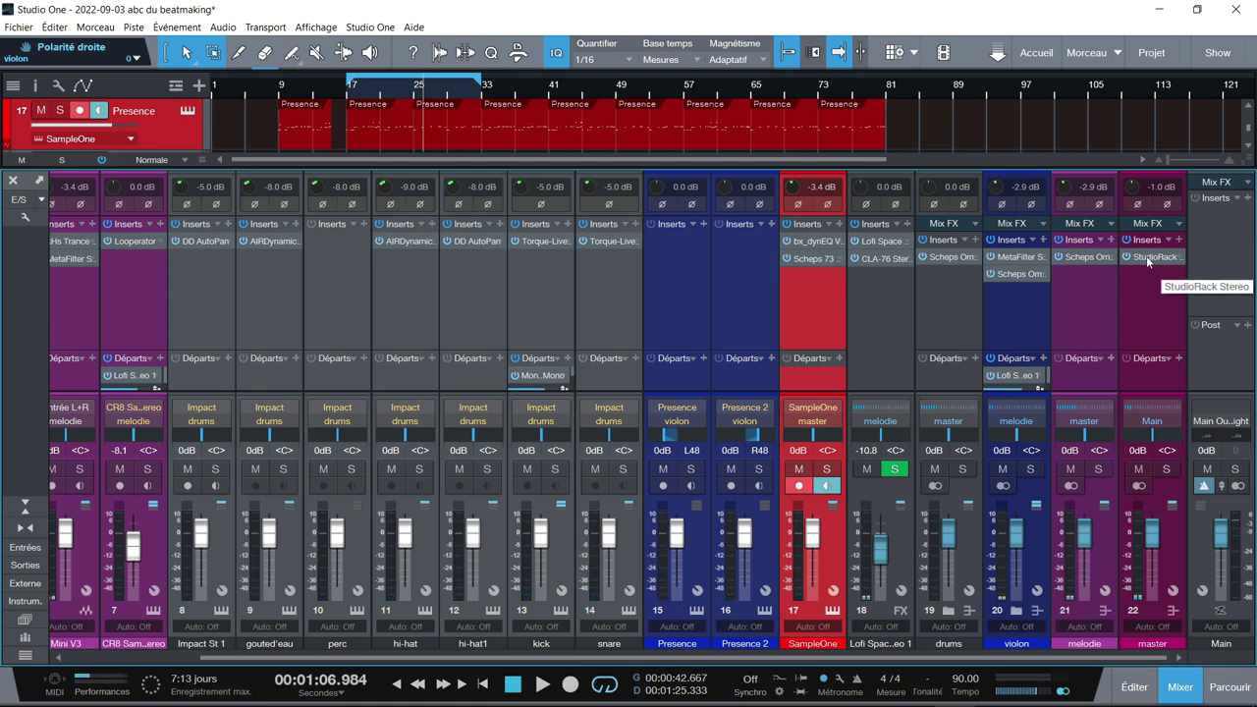
# - Open the master bus's StudioRack and examine its F6-RTA equalizer while the mix plays
pyautogui.click(1146, 255)
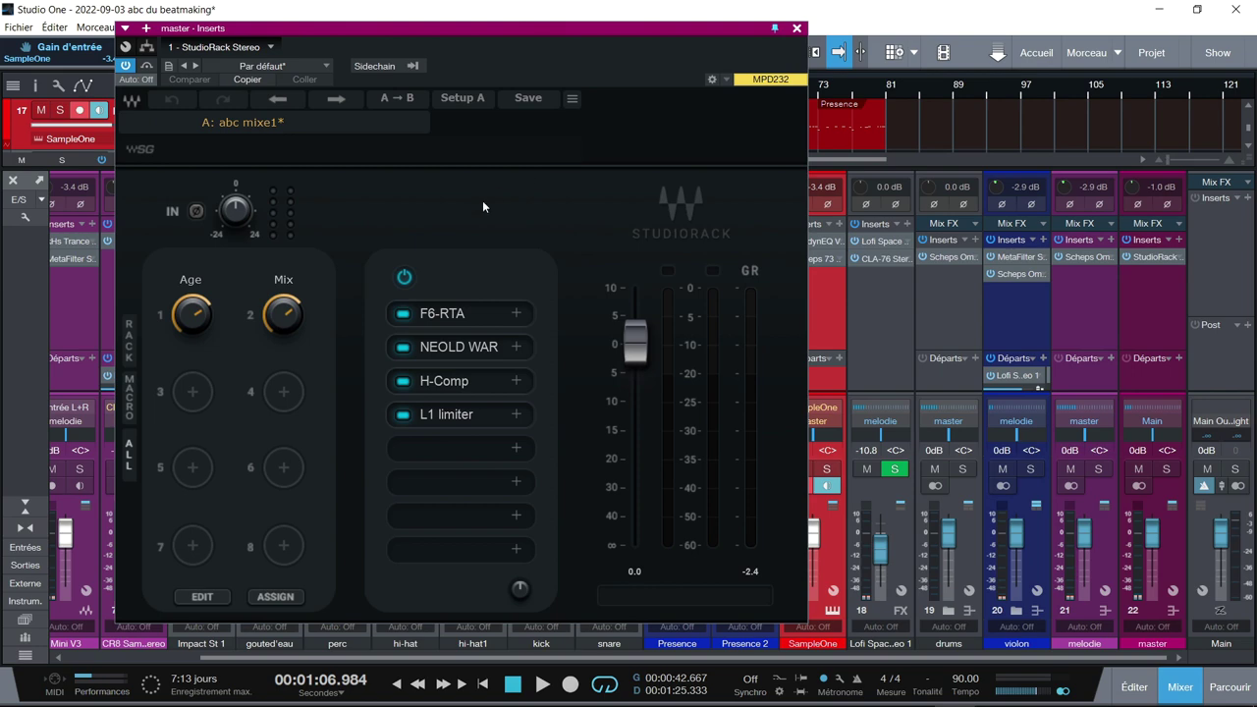
pyautogui.click(450, 312)
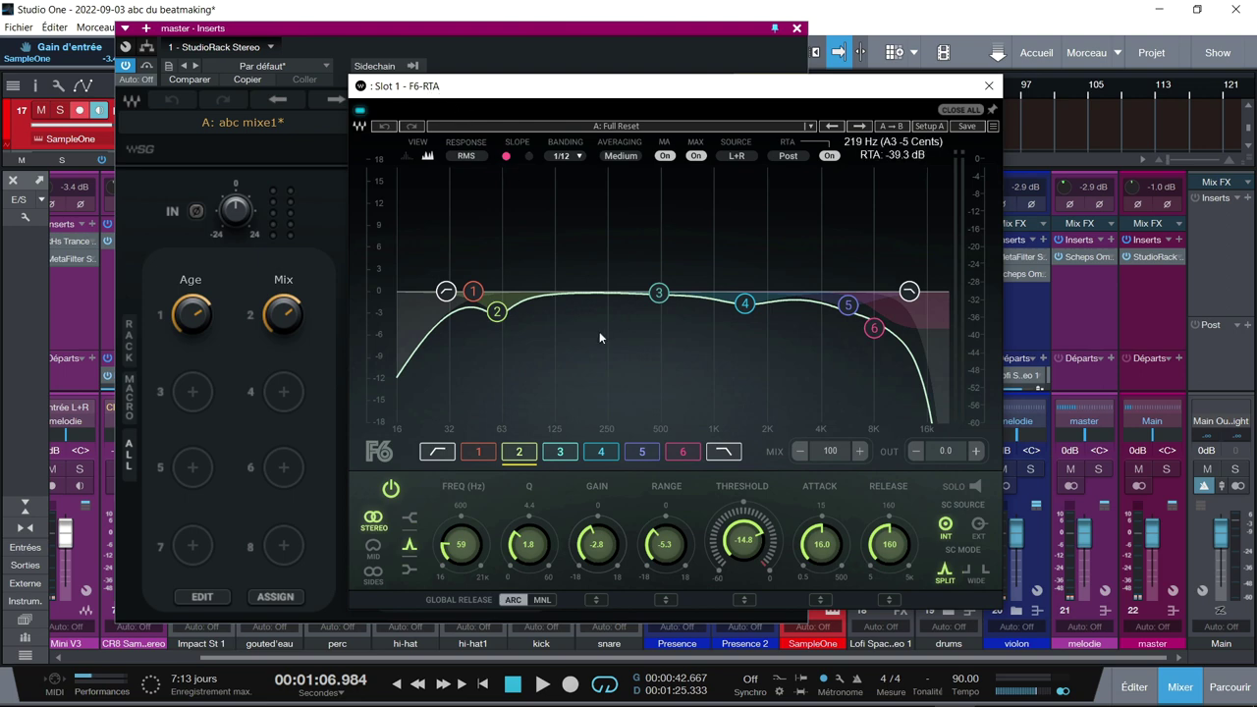
pyautogui.press('space')
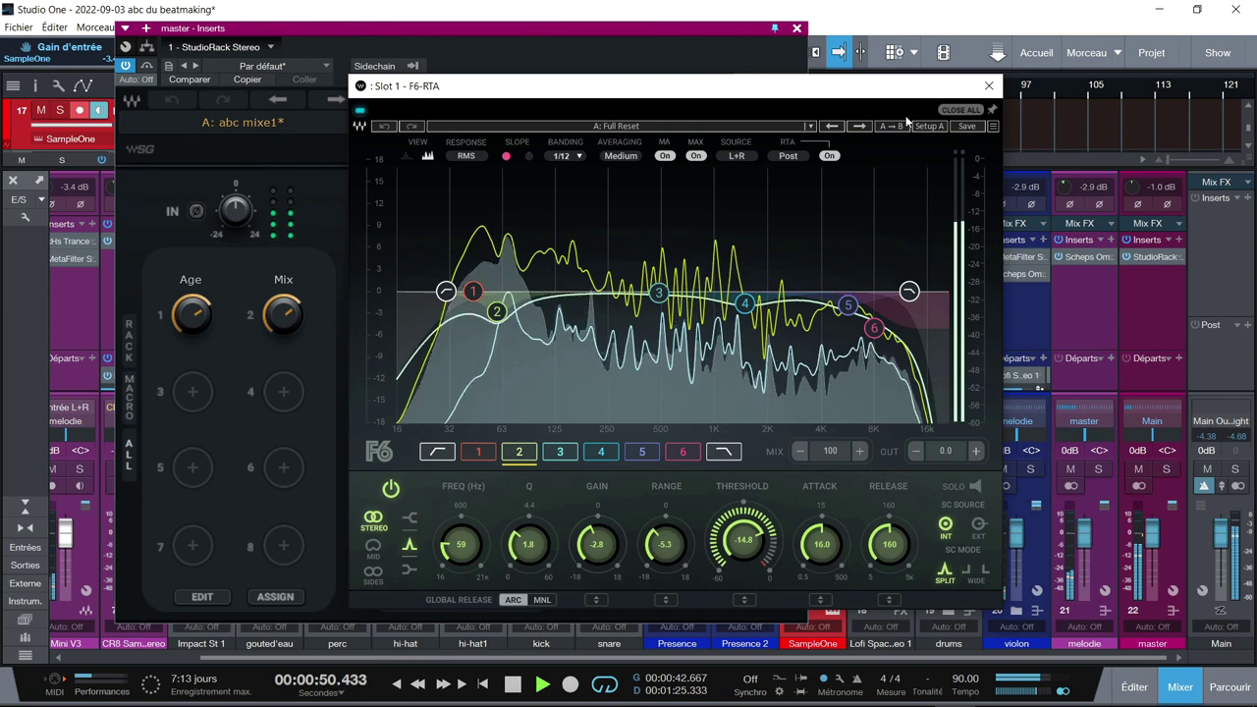
pyautogui.press('space')
pyautogui.click(988, 86)
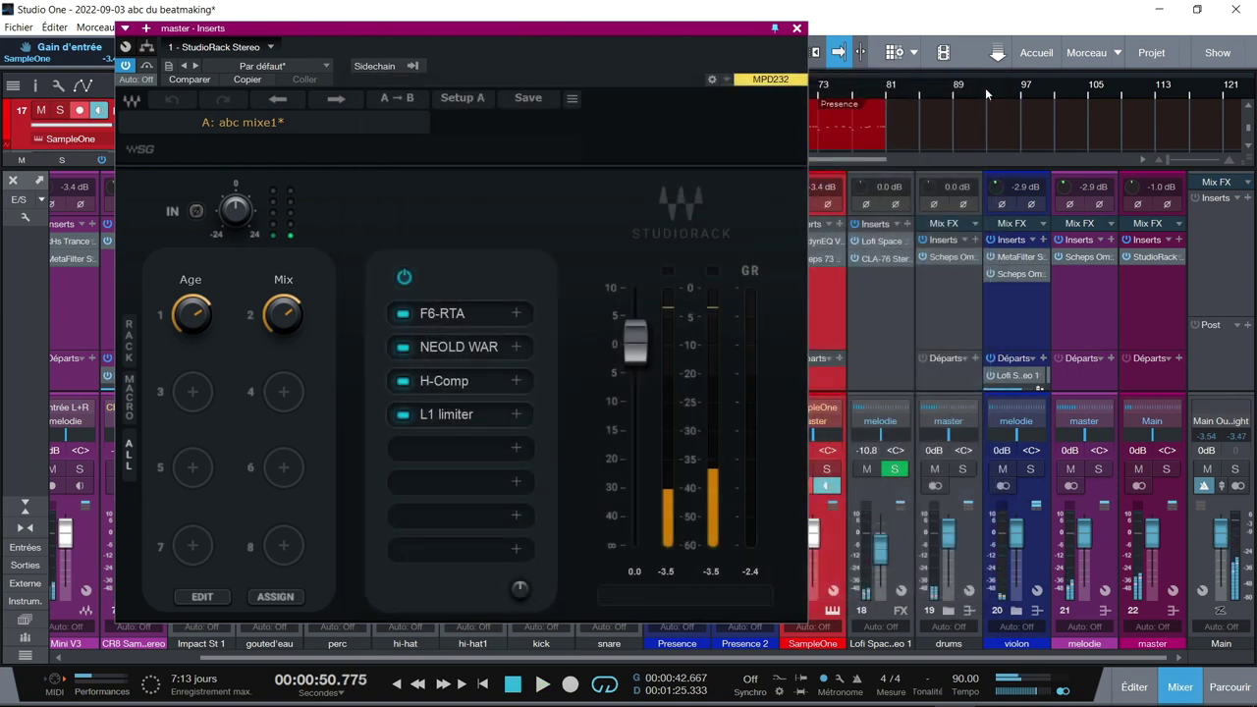
# - Open the NEOLD WARBLE slot in StudioRack, bring its whole window into view, and listen to the mix
pyautogui.click(451, 350)
pyautogui.moveTo(753, 101); pyautogui.dragTo(789, 179)
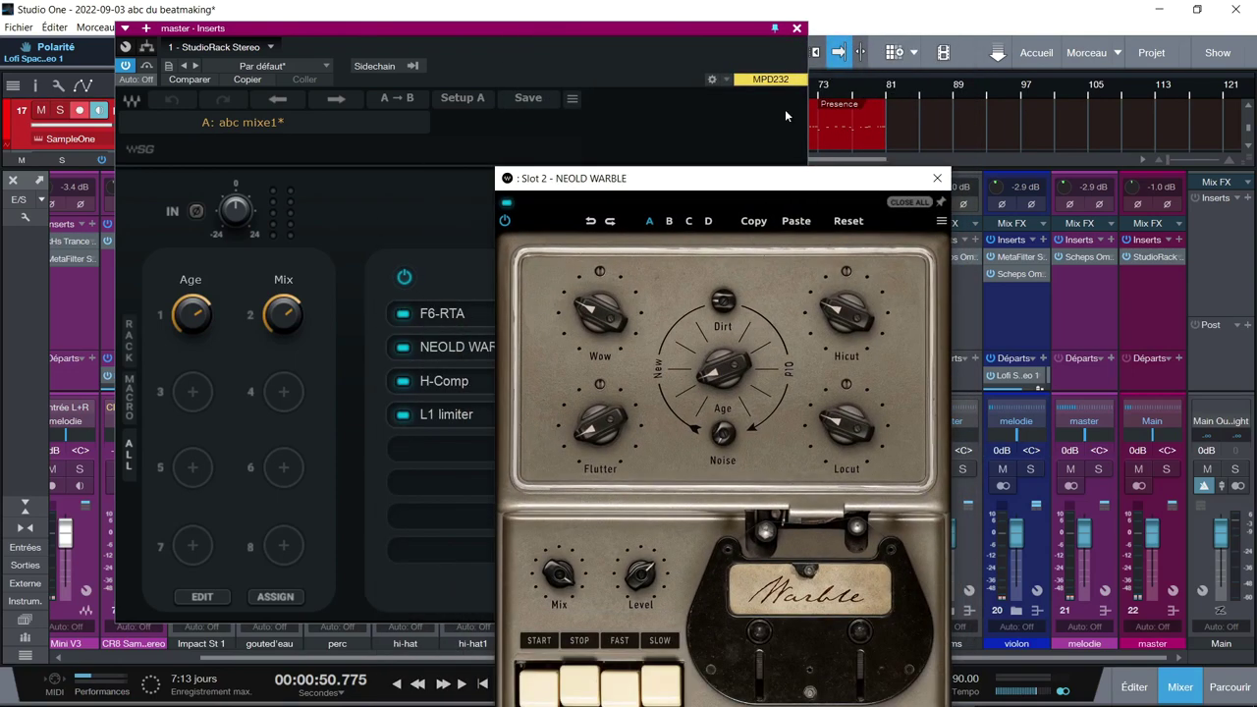
pyautogui.moveTo(777, 178); pyautogui.dragTo(775, 41)
pyautogui.press('space')
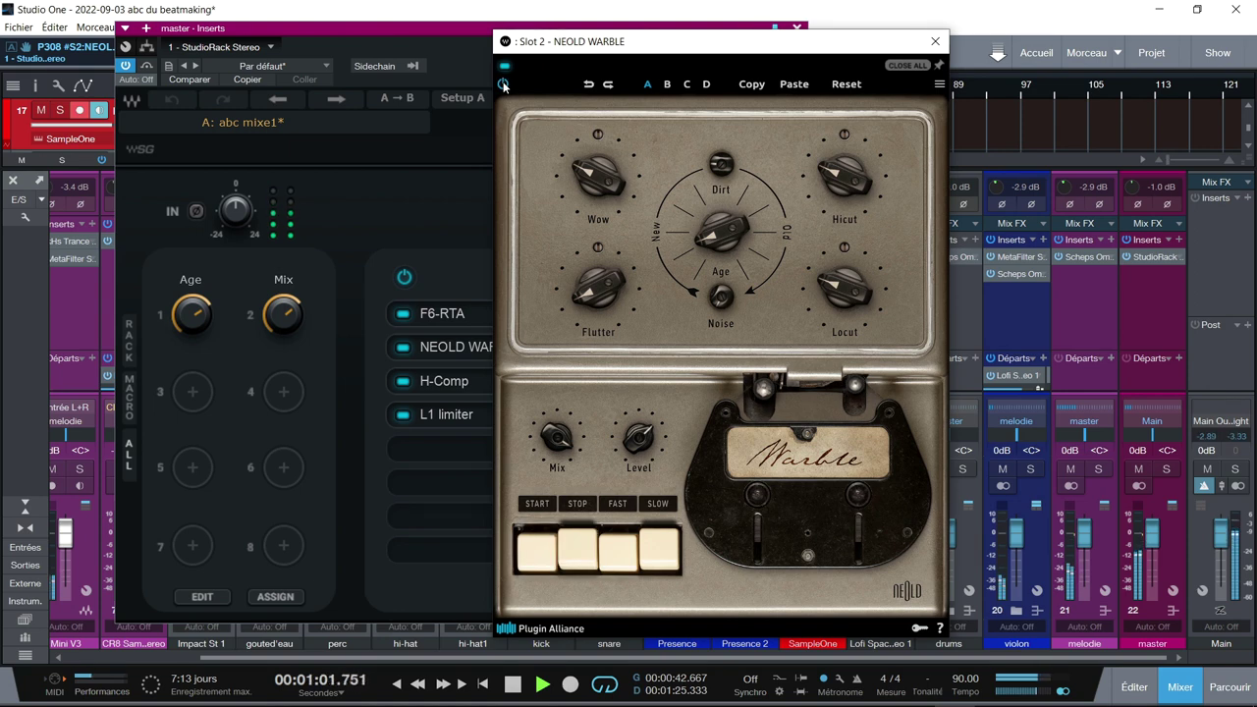
pyautogui.press('space')
pyautogui.click(937, 42)
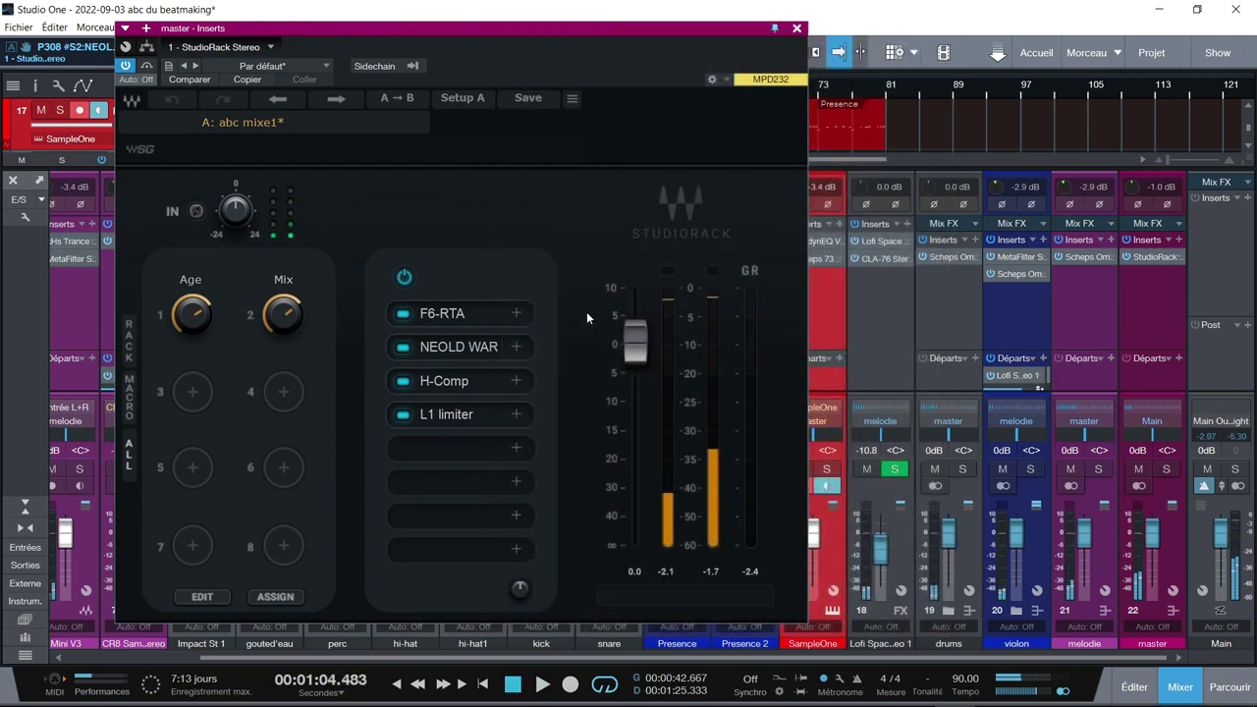
# - Open StudioRack's H-Comp slot and compare the playing mix with the compressor bypassed and active
pyautogui.click(445, 379)
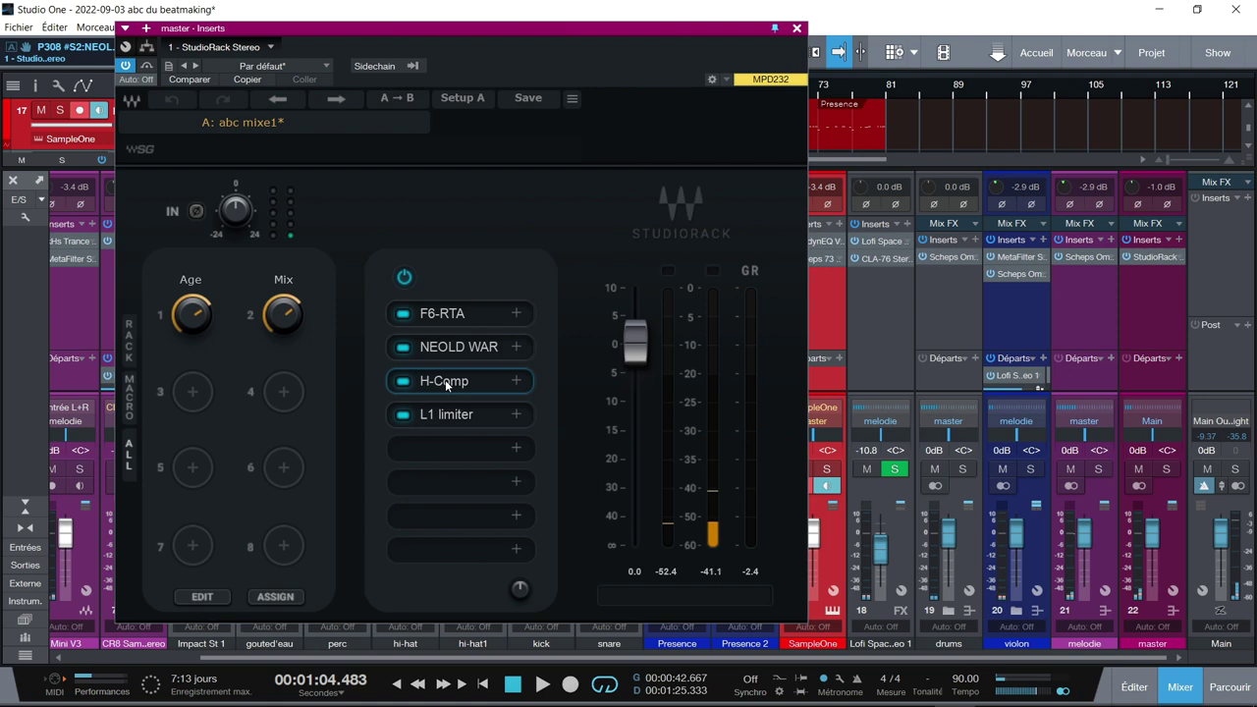
pyautogui.moveTo(795, 220); pyautogui.dragTo(797, 74)
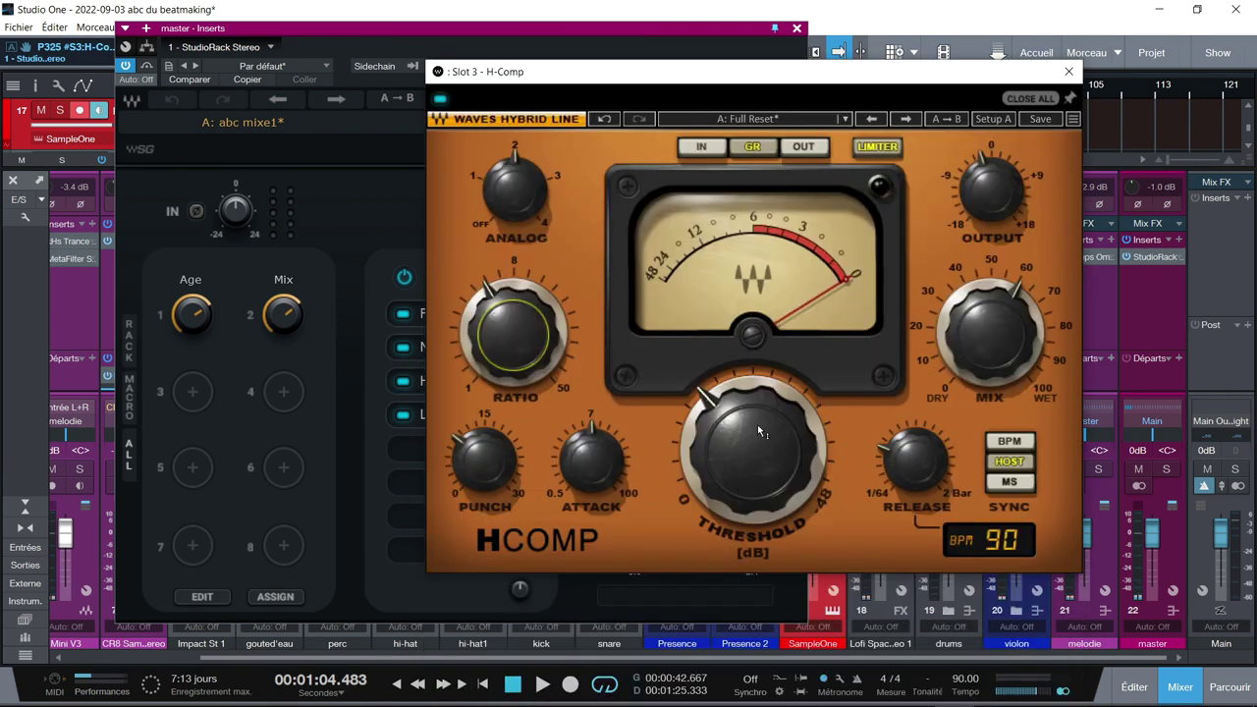
pyautogui.moveTo(783, 439)
pyautogui.press('space')
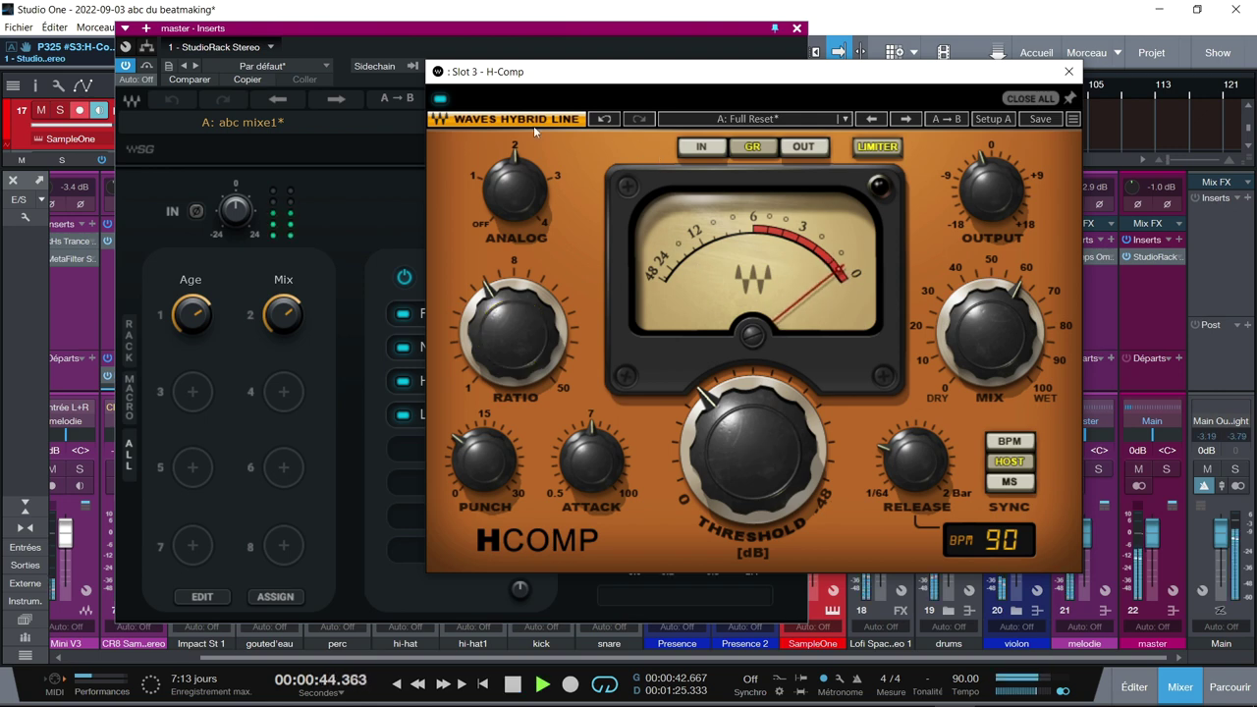
pyautogui.click(440, 99)
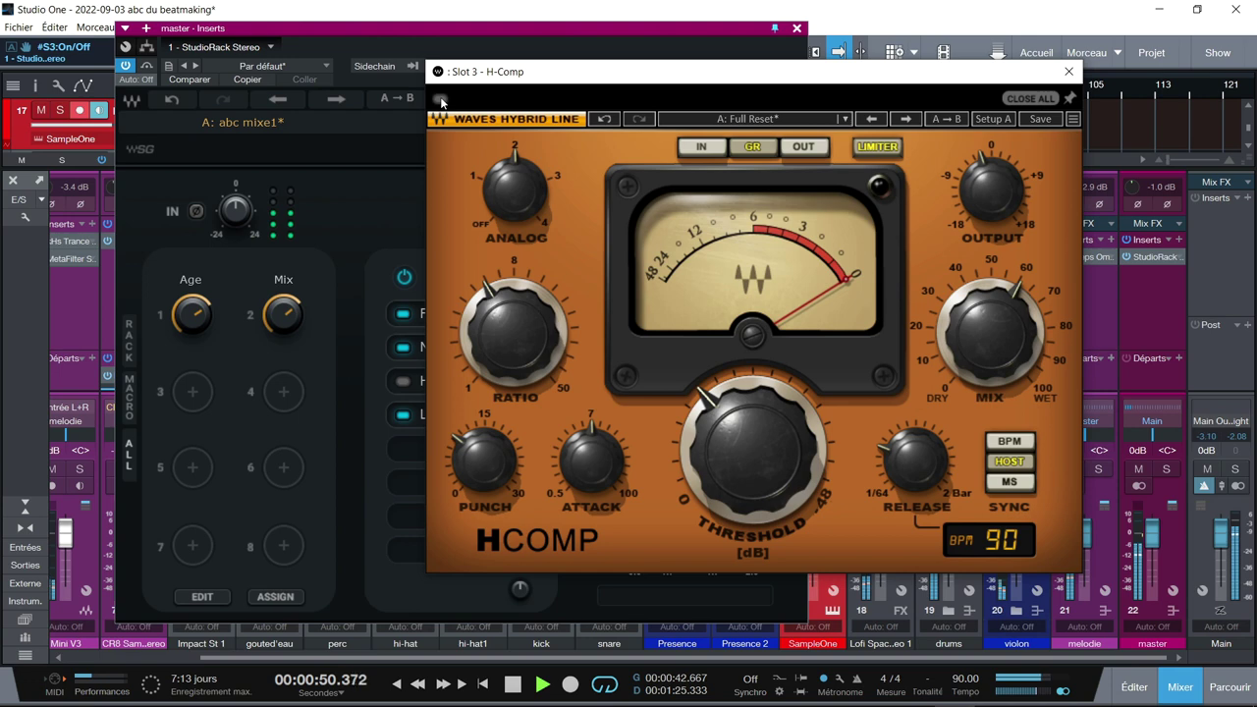
pyautogui.click(440, 99)
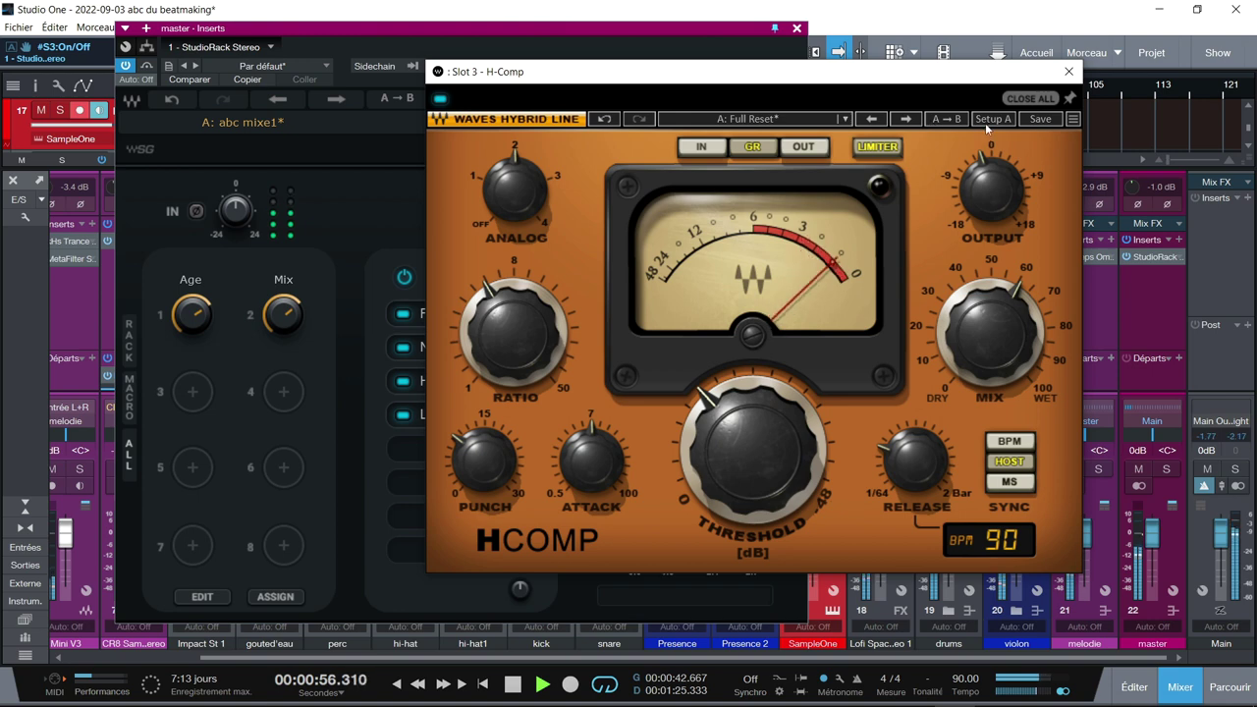
pyautogui.press('space')
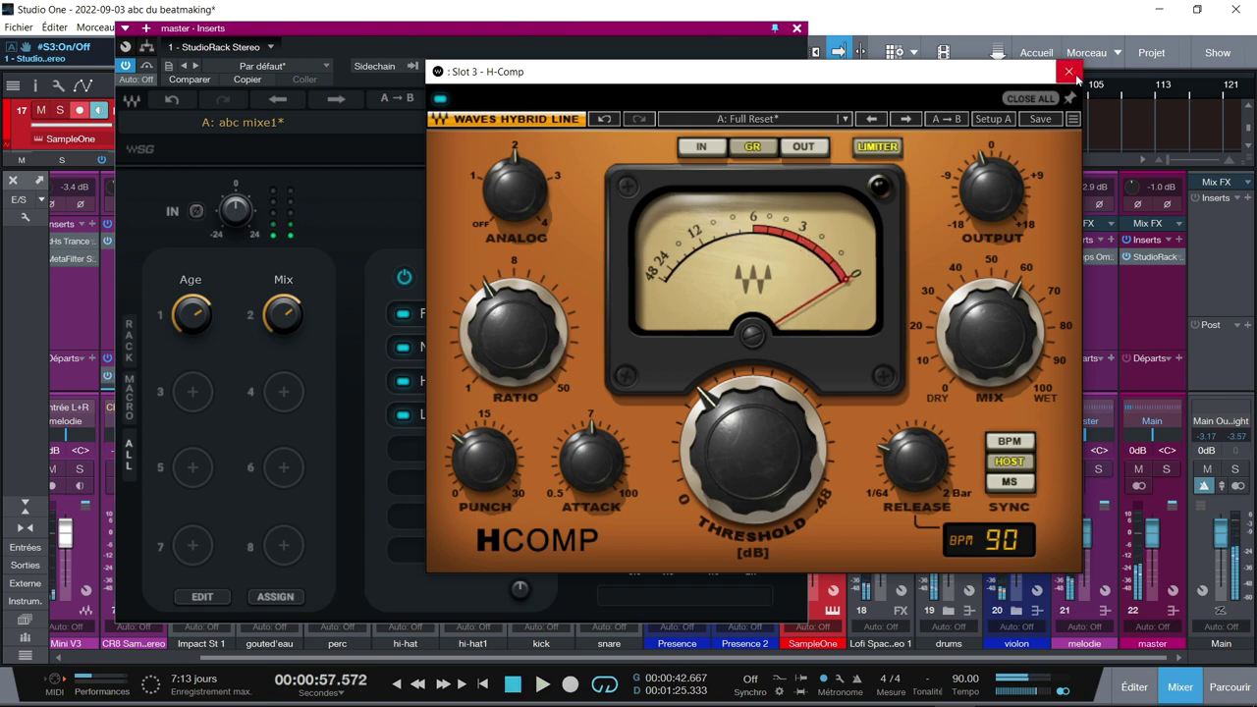
pyautogui.click(1073, 75)
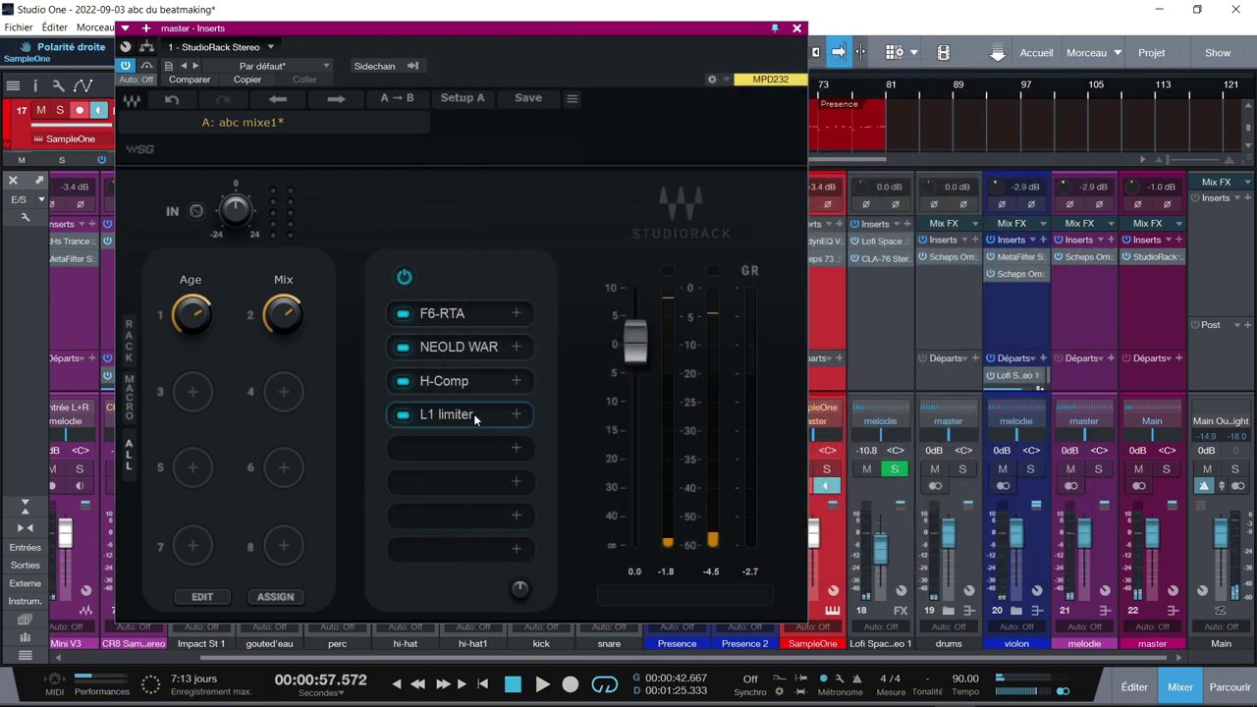
# - Open StudioRack's L1 limiter slot, examine its threshold and output ceiling while the mix plays, and close it before stopping playback
pyautogui.click(474, 414)
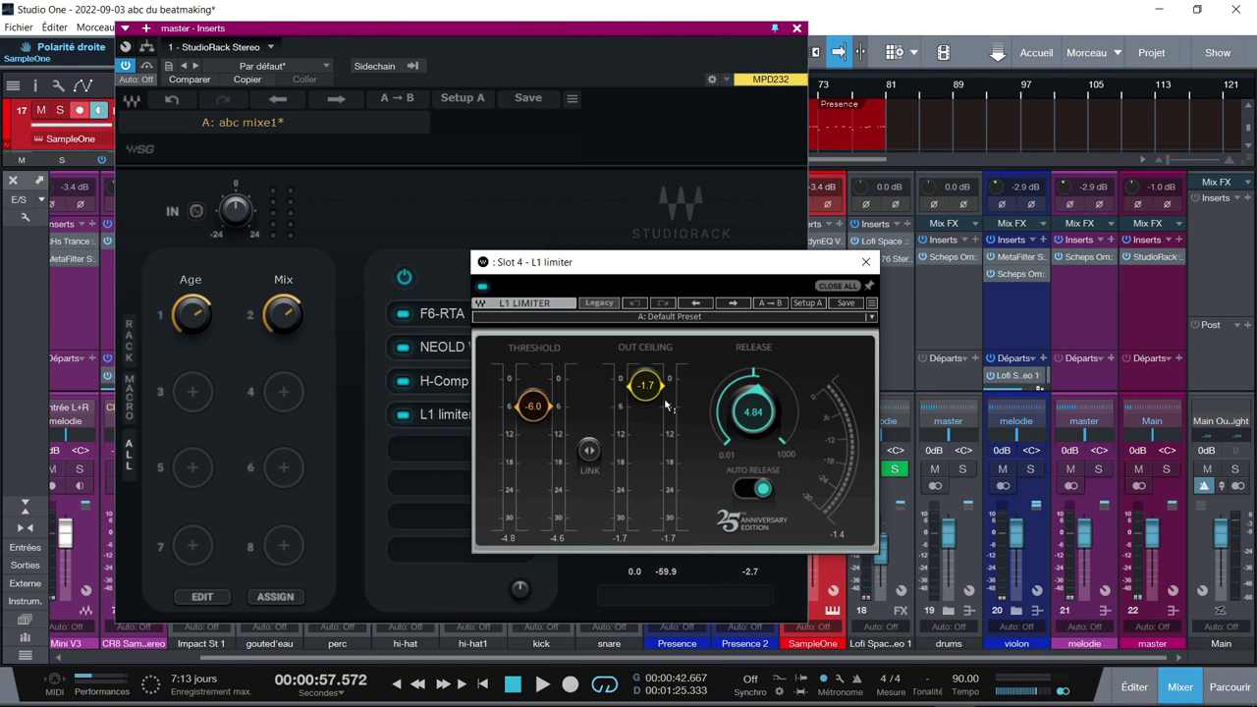
pyautogui.press('space')
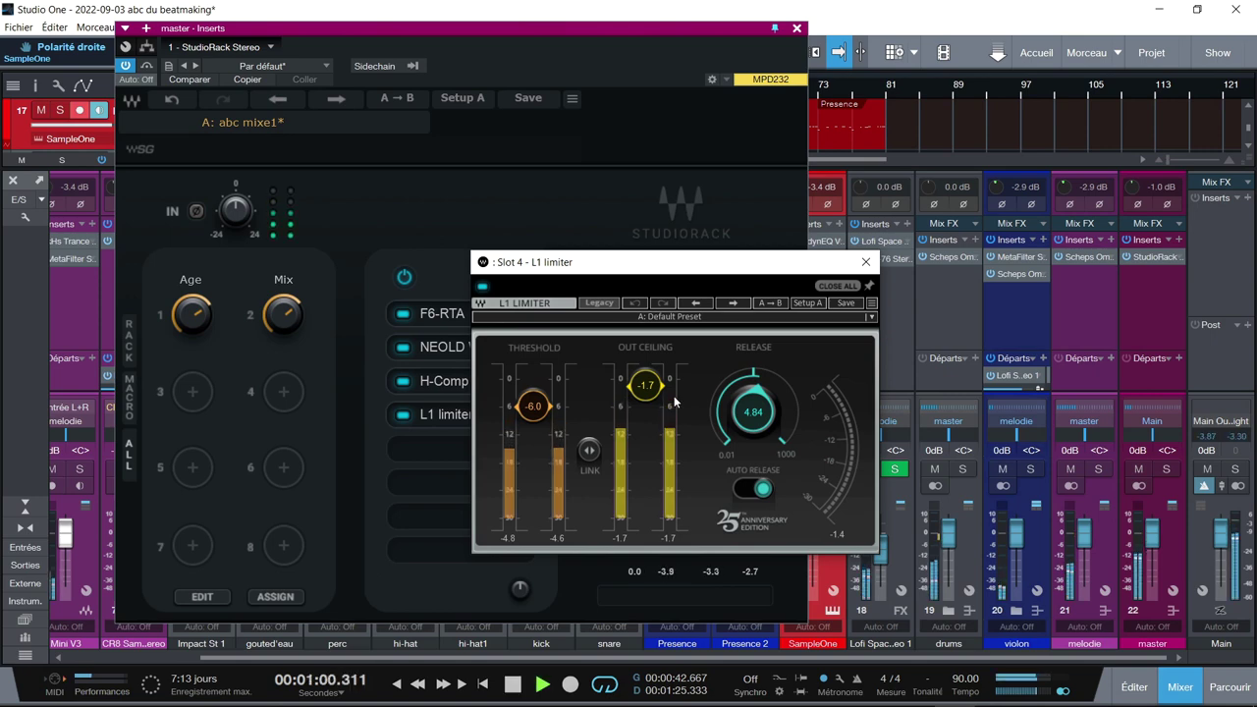
pyautogui.click(864, 263)
pyautogui.click(834, 124)
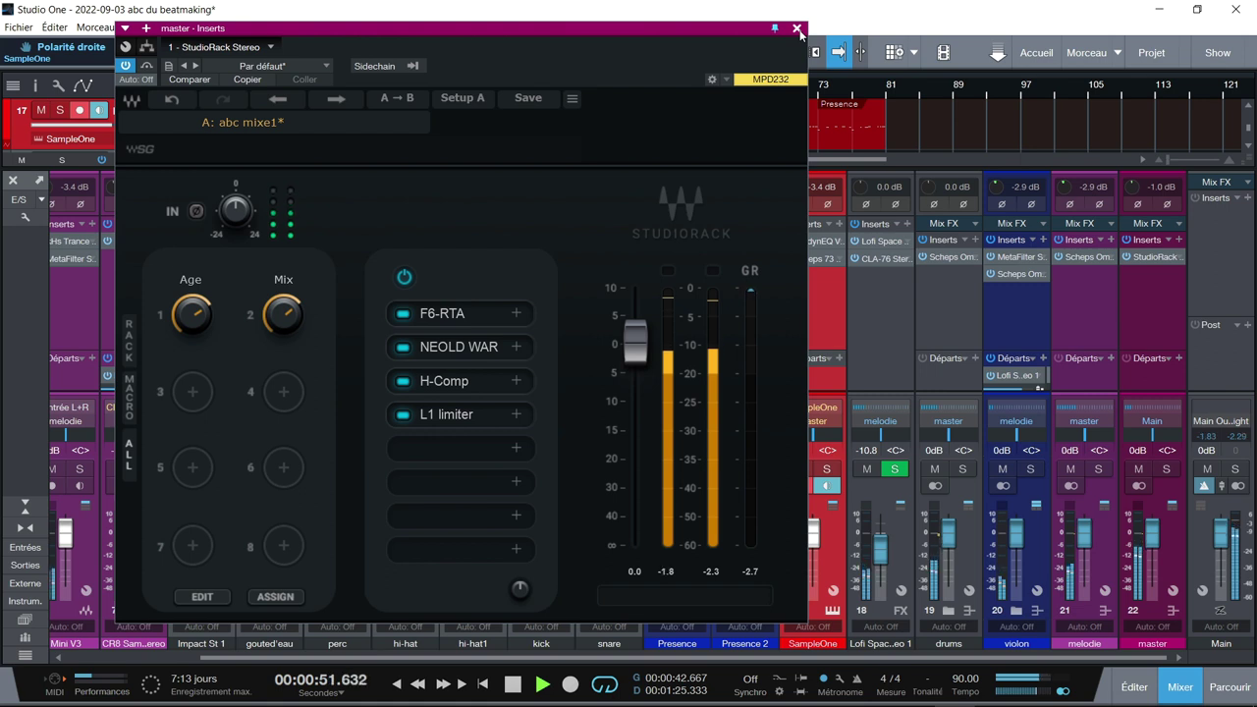
pyautogui.press('space')
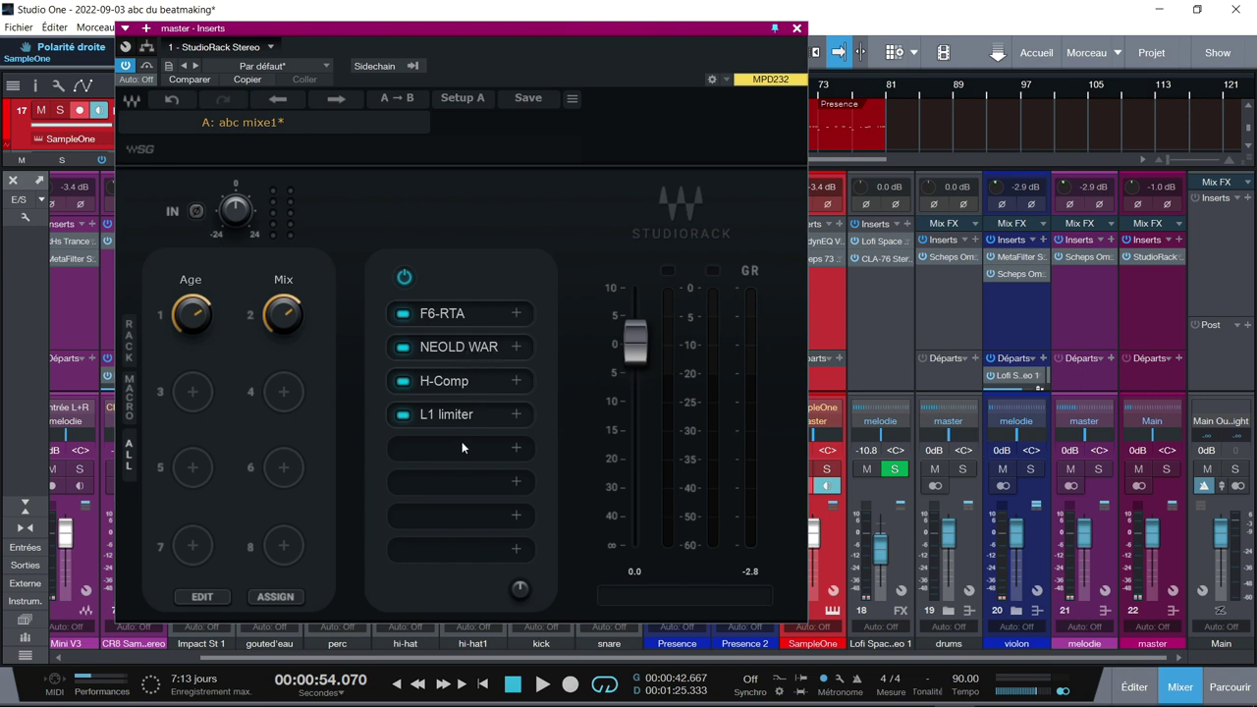
# - View StudioRack's VST3 plugin scanning options and examine the third-party NEOLD WARBLE plugin in its slot, moving its window fully into view before closing it
pyautogui.click(571, 100)
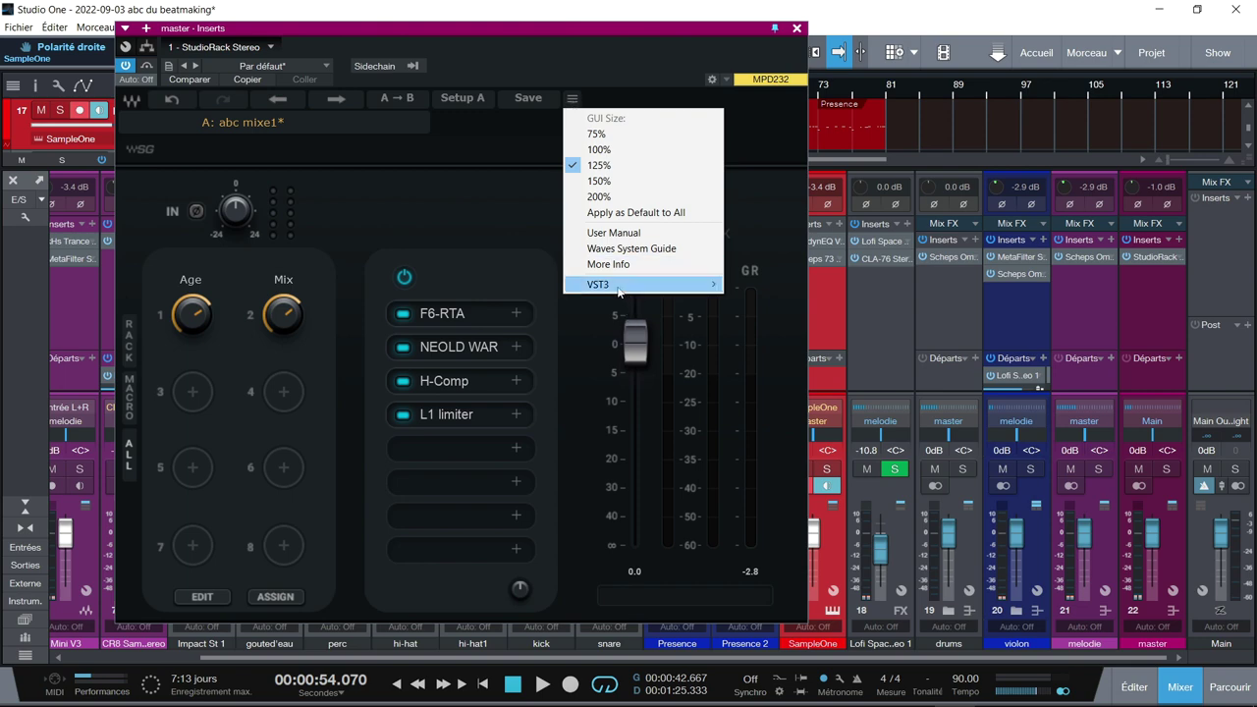
pyautogui.moveTo(648, 286)
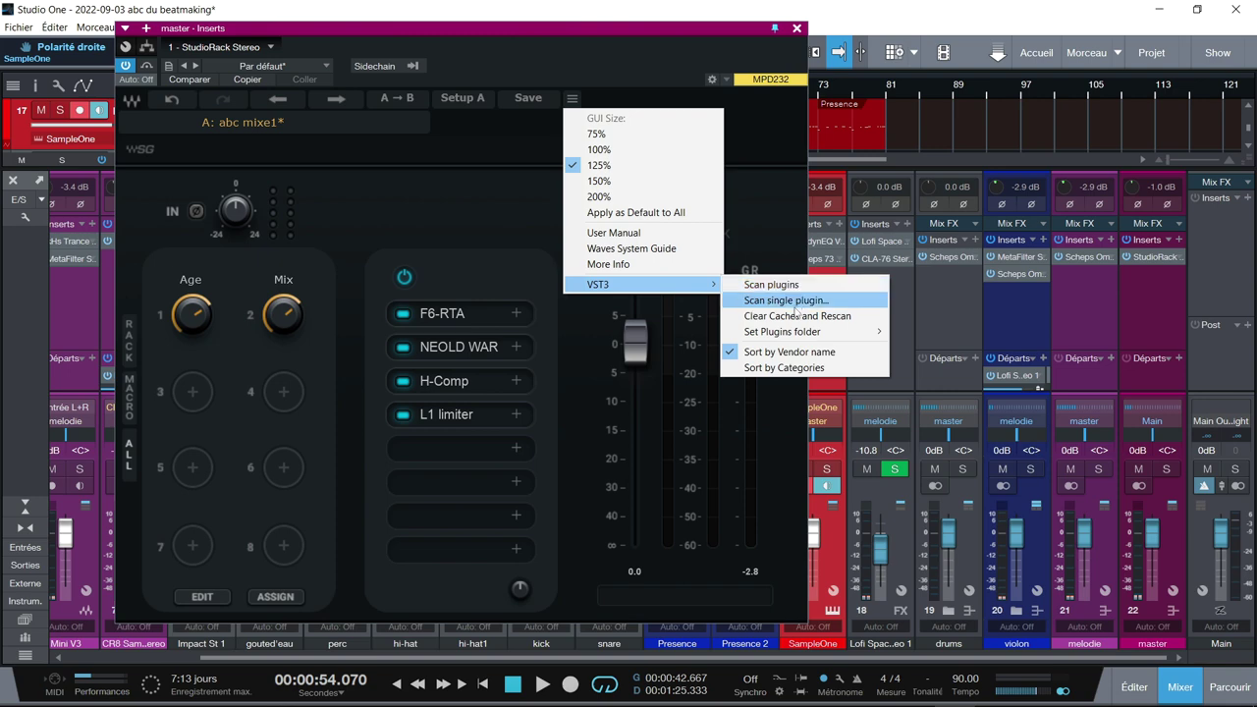
pyautogui.click(461, 345)
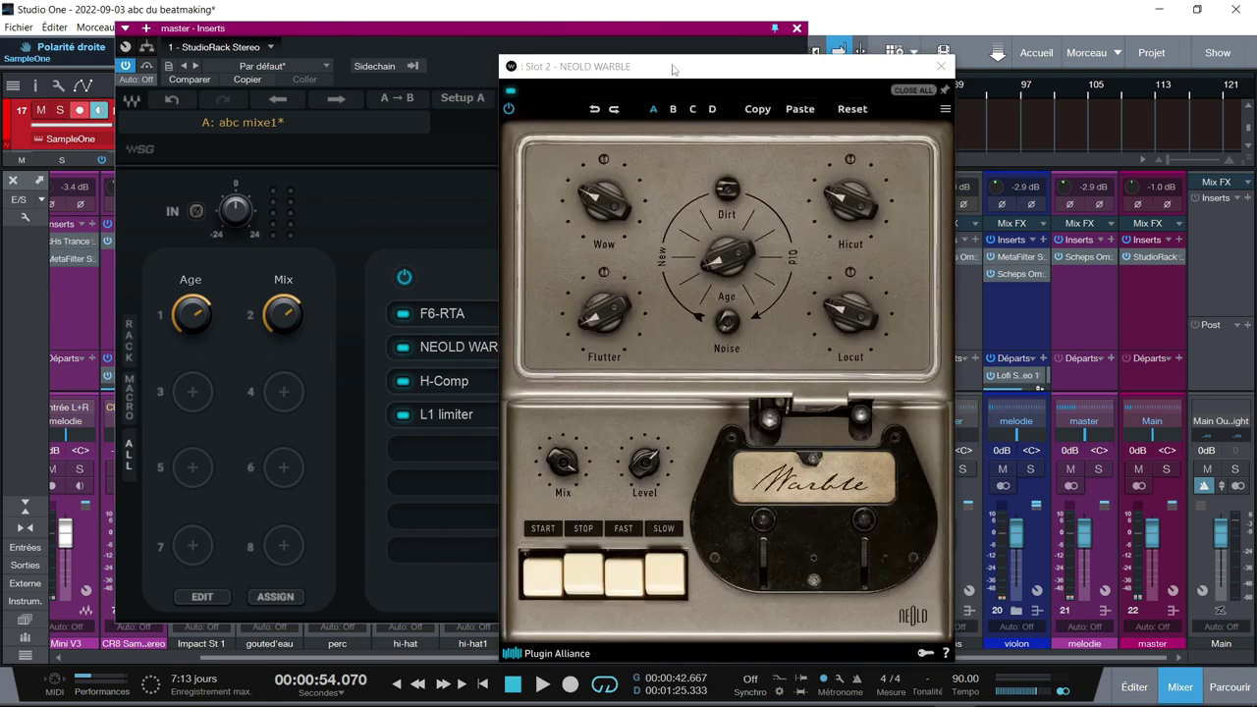
pyautogui.moveTo(673, 69); pyautogui.dragTo(716, 30)
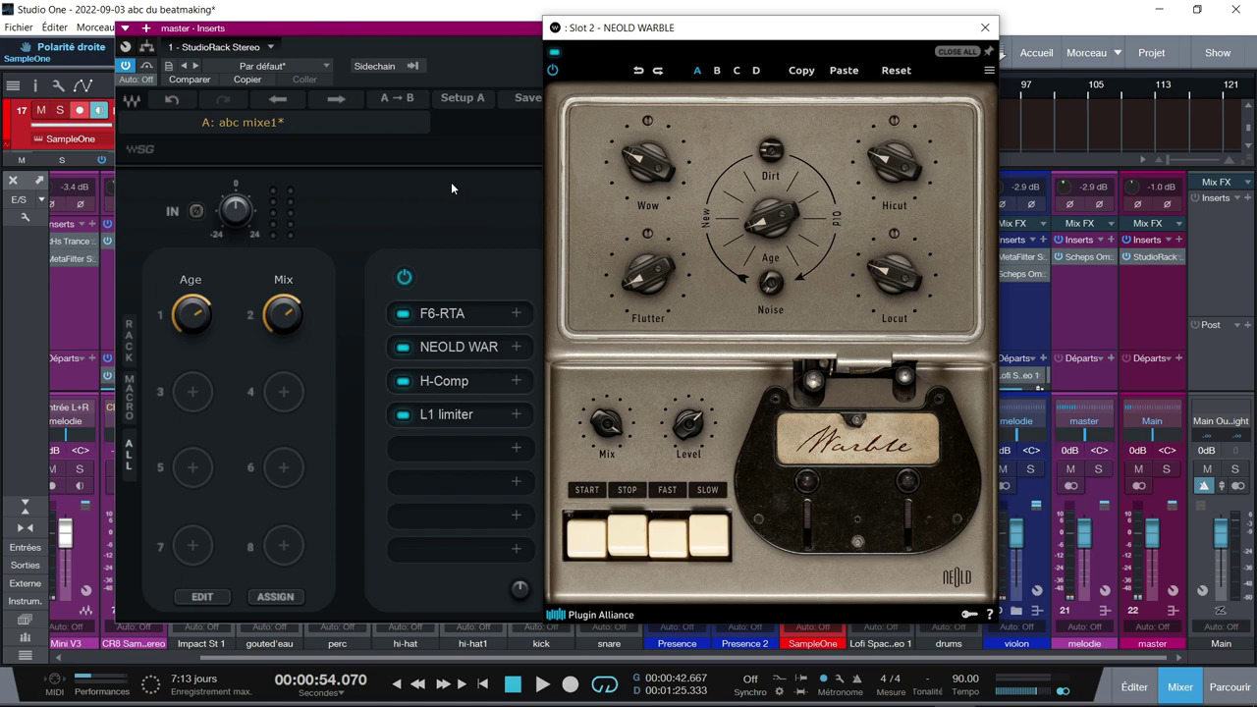
pyautogui.click(355, 203)
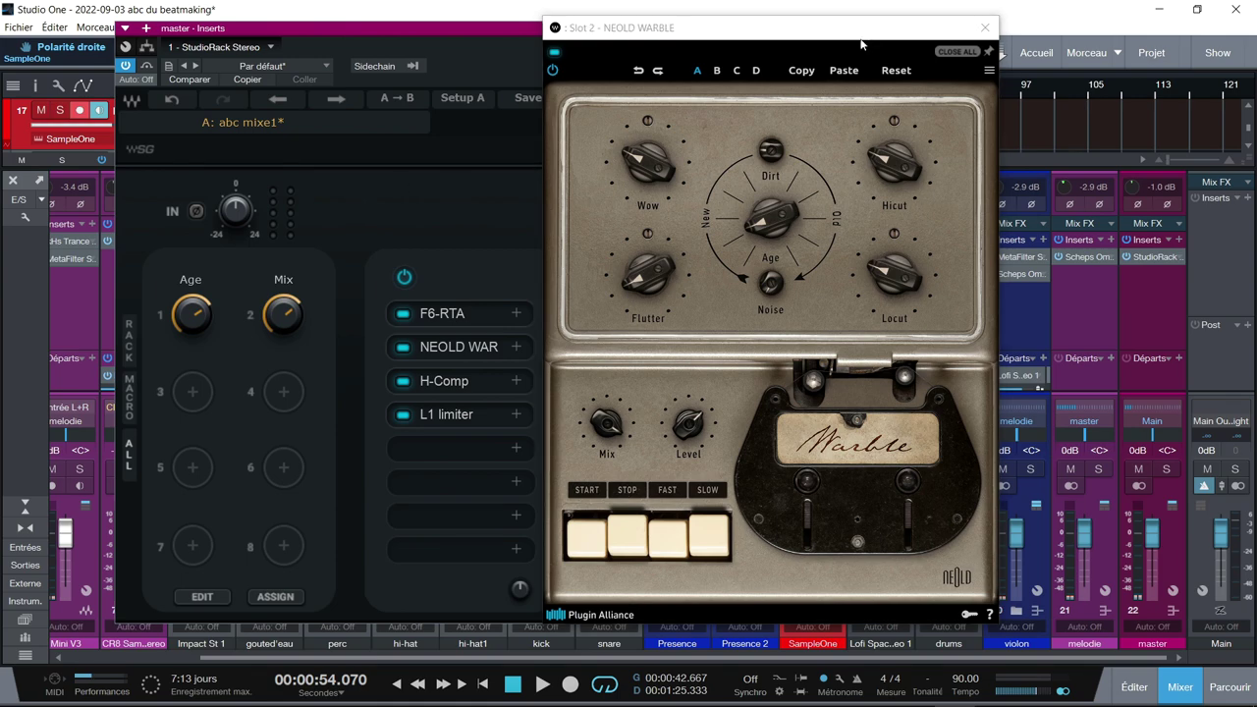
pyautogui.click(984, 27)
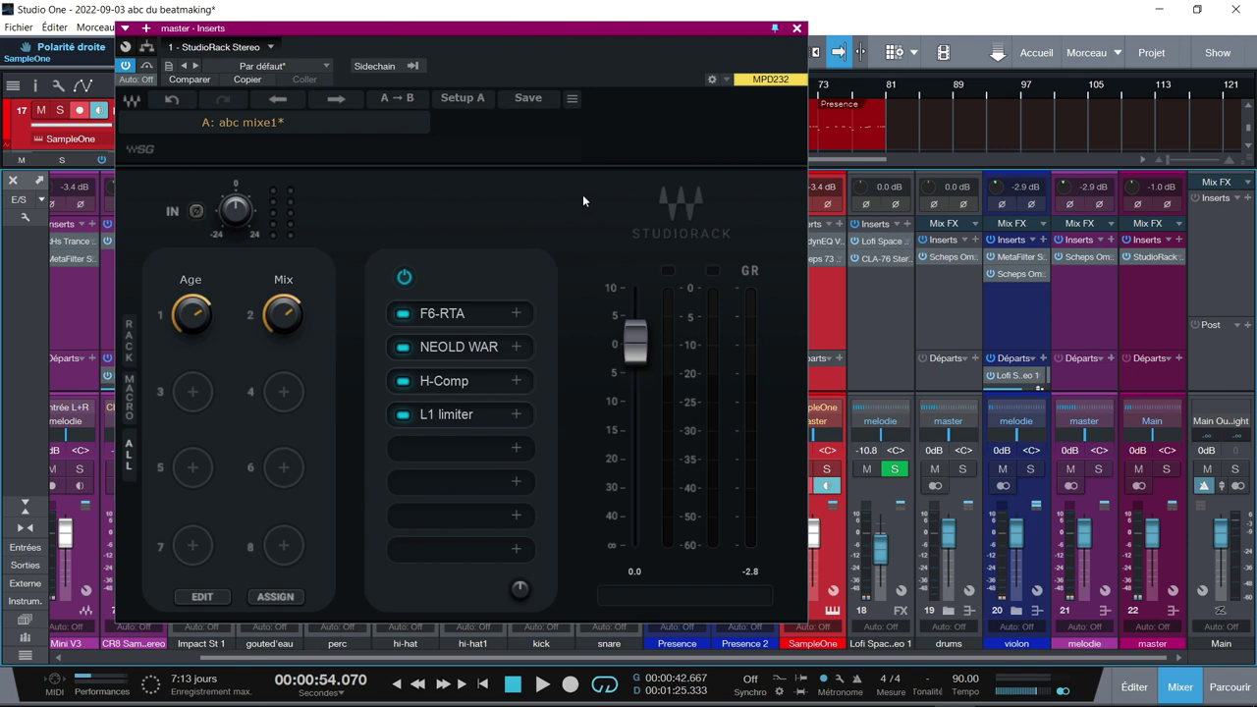
# - Close the master bus's StudioRack, open the Lofi Space insert on the effects channel, and move its window clear of the kick channel's inserts
pyautogui.click(796, 28)
pyautogui.click(874, 242)
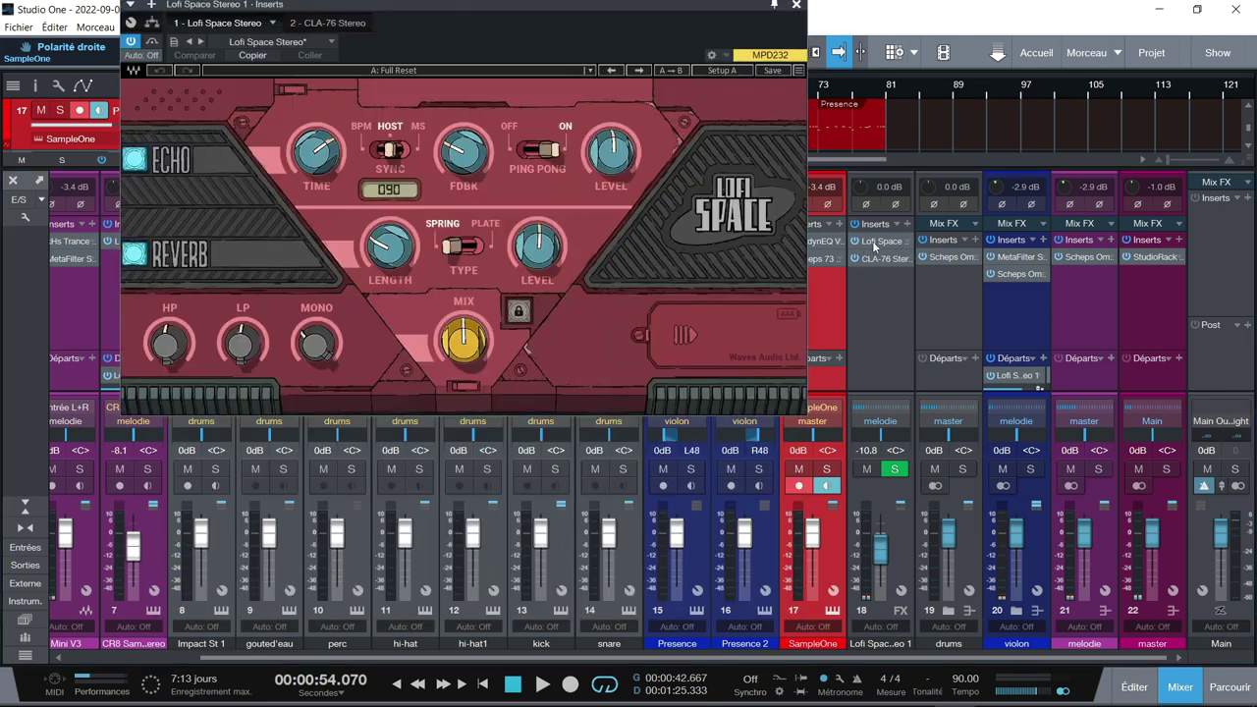
pyautogui.moveTo(724, 8); pyautogui.dragTo(1142, 27)
pyautogui.click(458, 224)
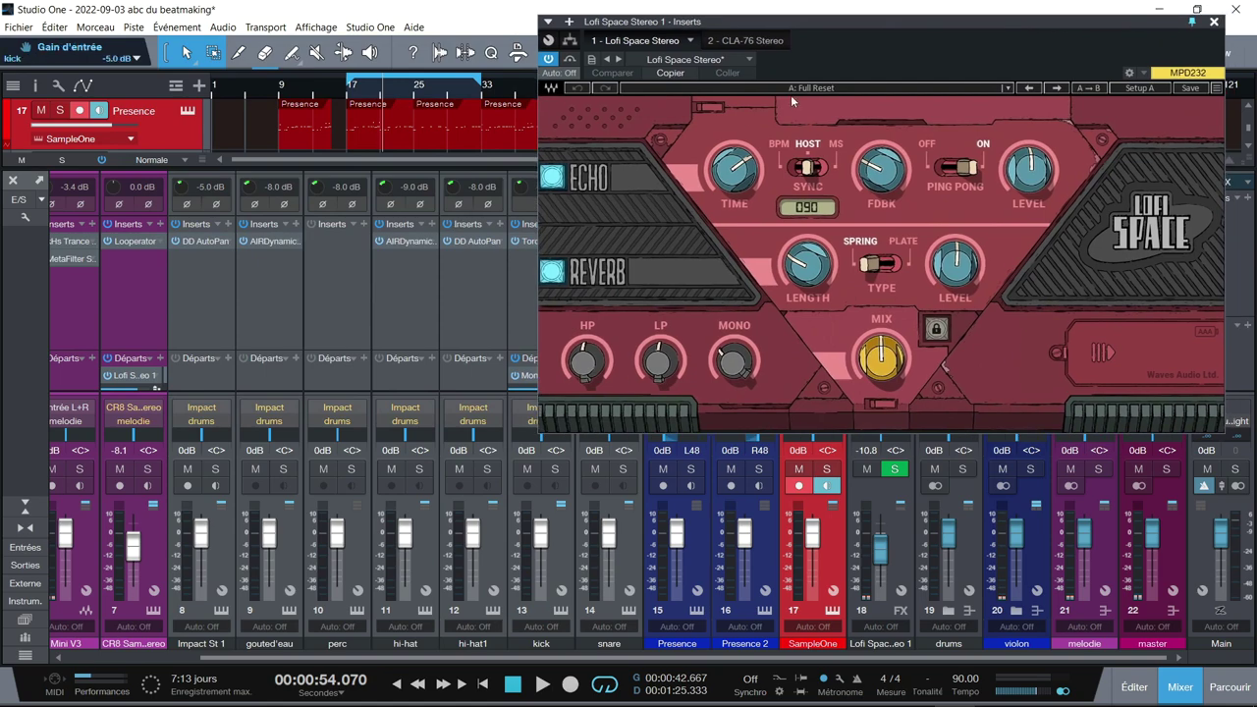
pyautogui.moveTo(811, 21); pyautogui.dragTo(855, 174)
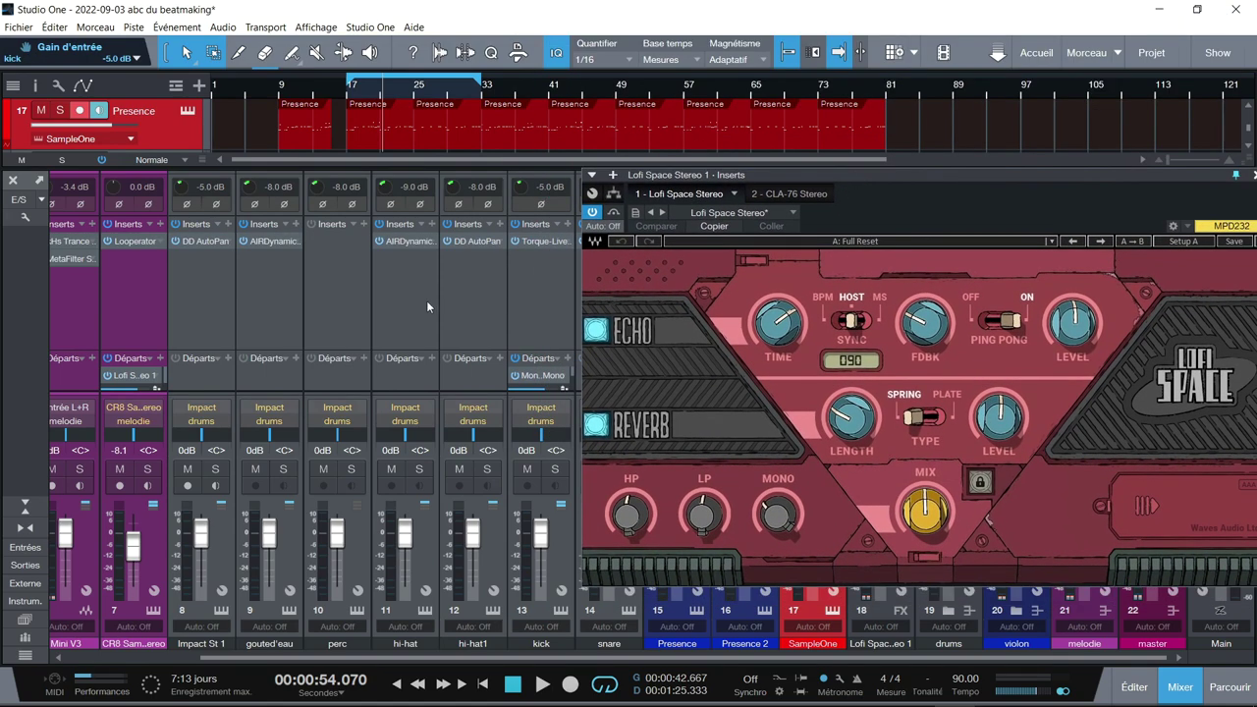
# - Open the kick channel's Torque-Live insert and arrange its window side by side with the Lofi Space window
pyautogui.click(540, 246)
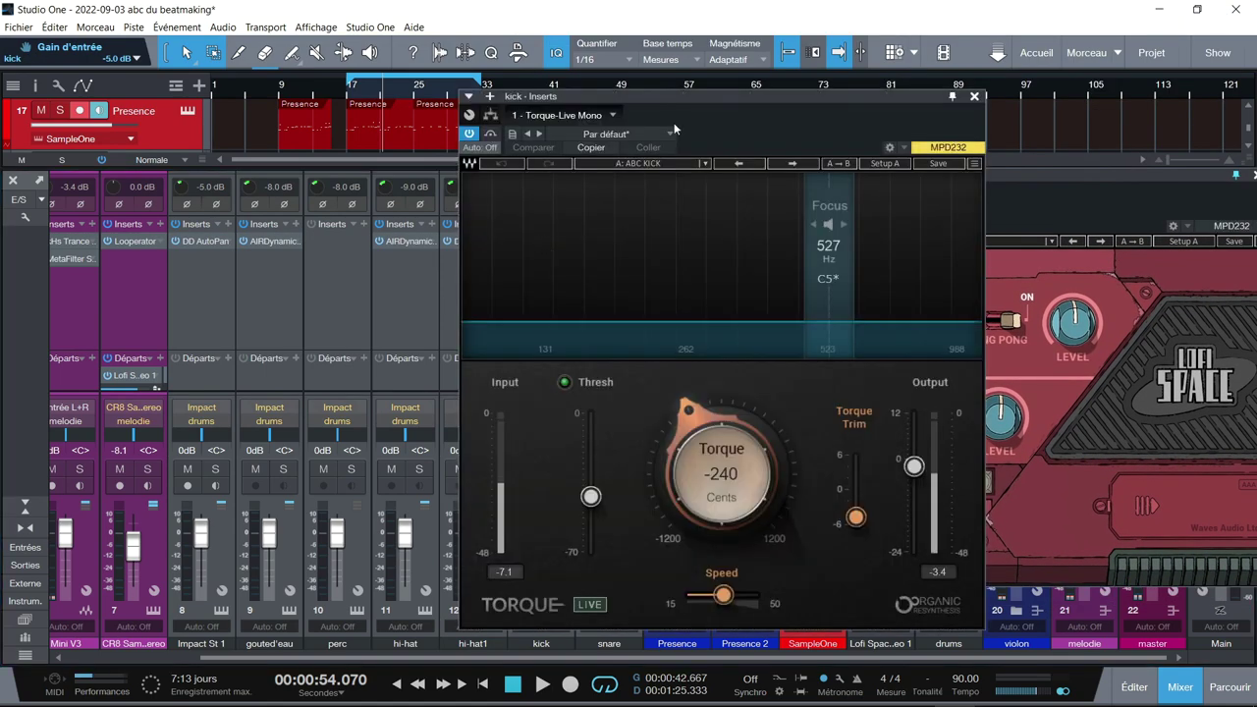
pyautogui.moveTo(719, 92); pyautogui.dragTo(284, 78)
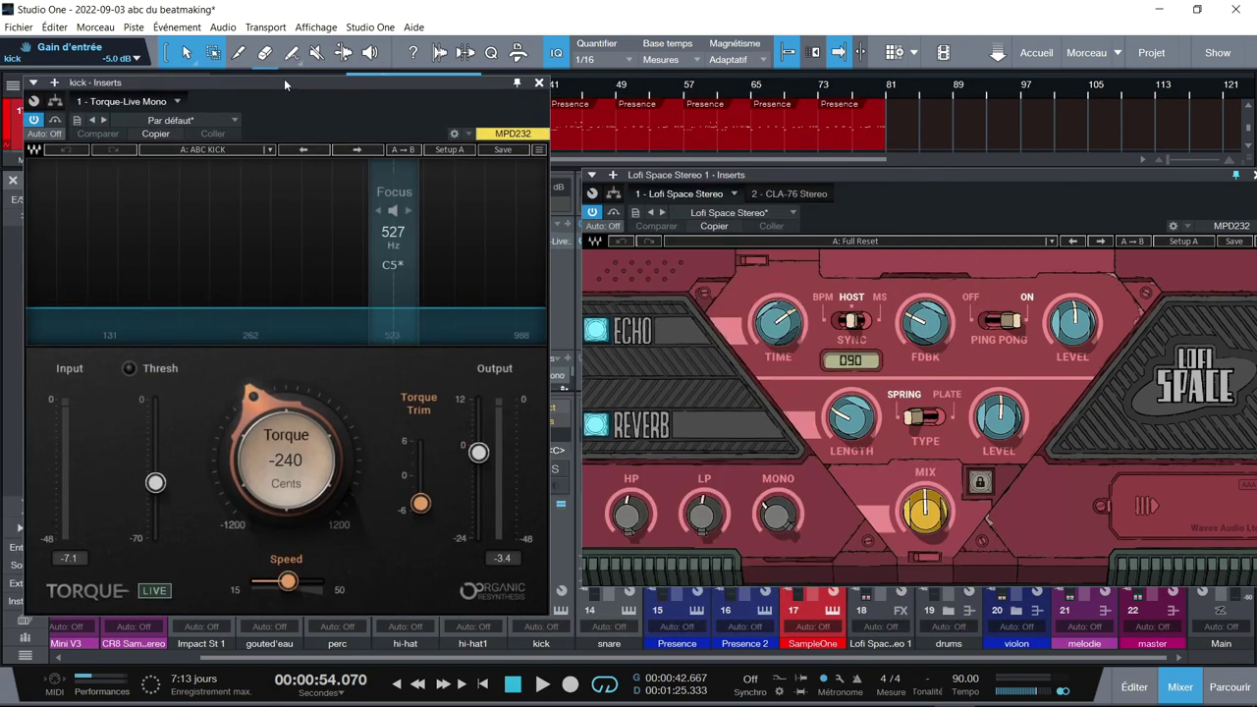
pyautogui.moveTo(846, 177); pyautogui.dragTo(817, 81)
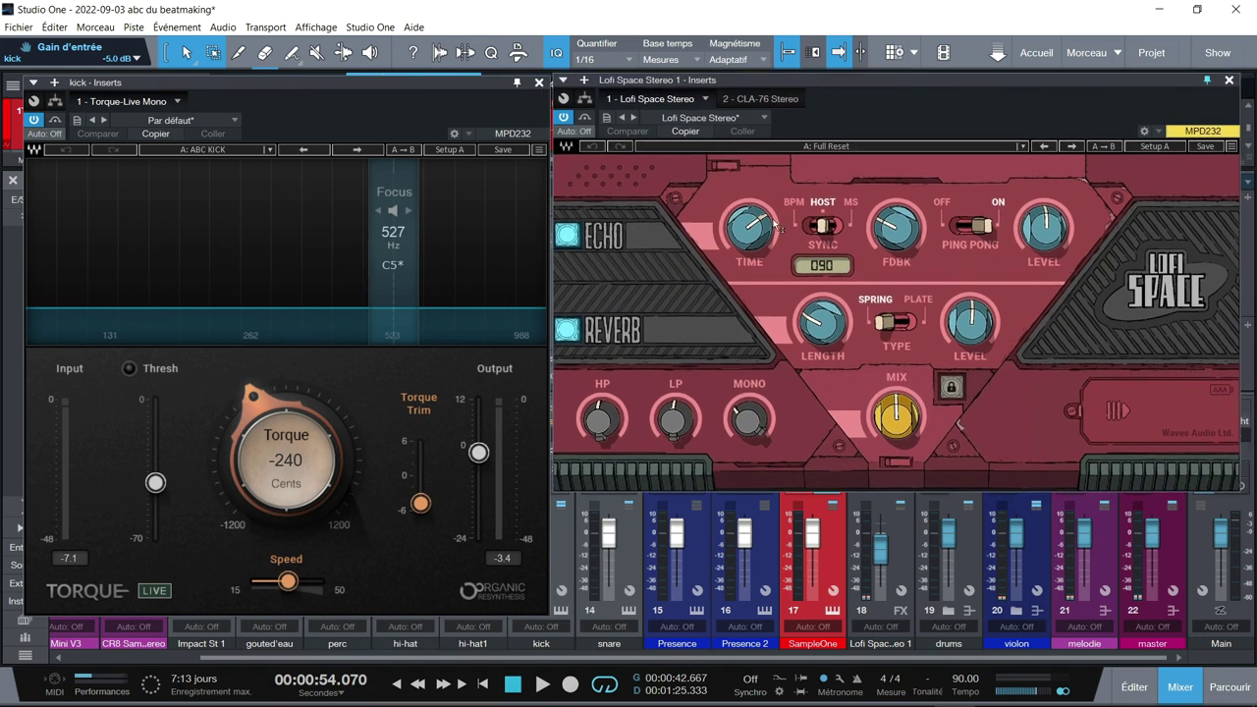